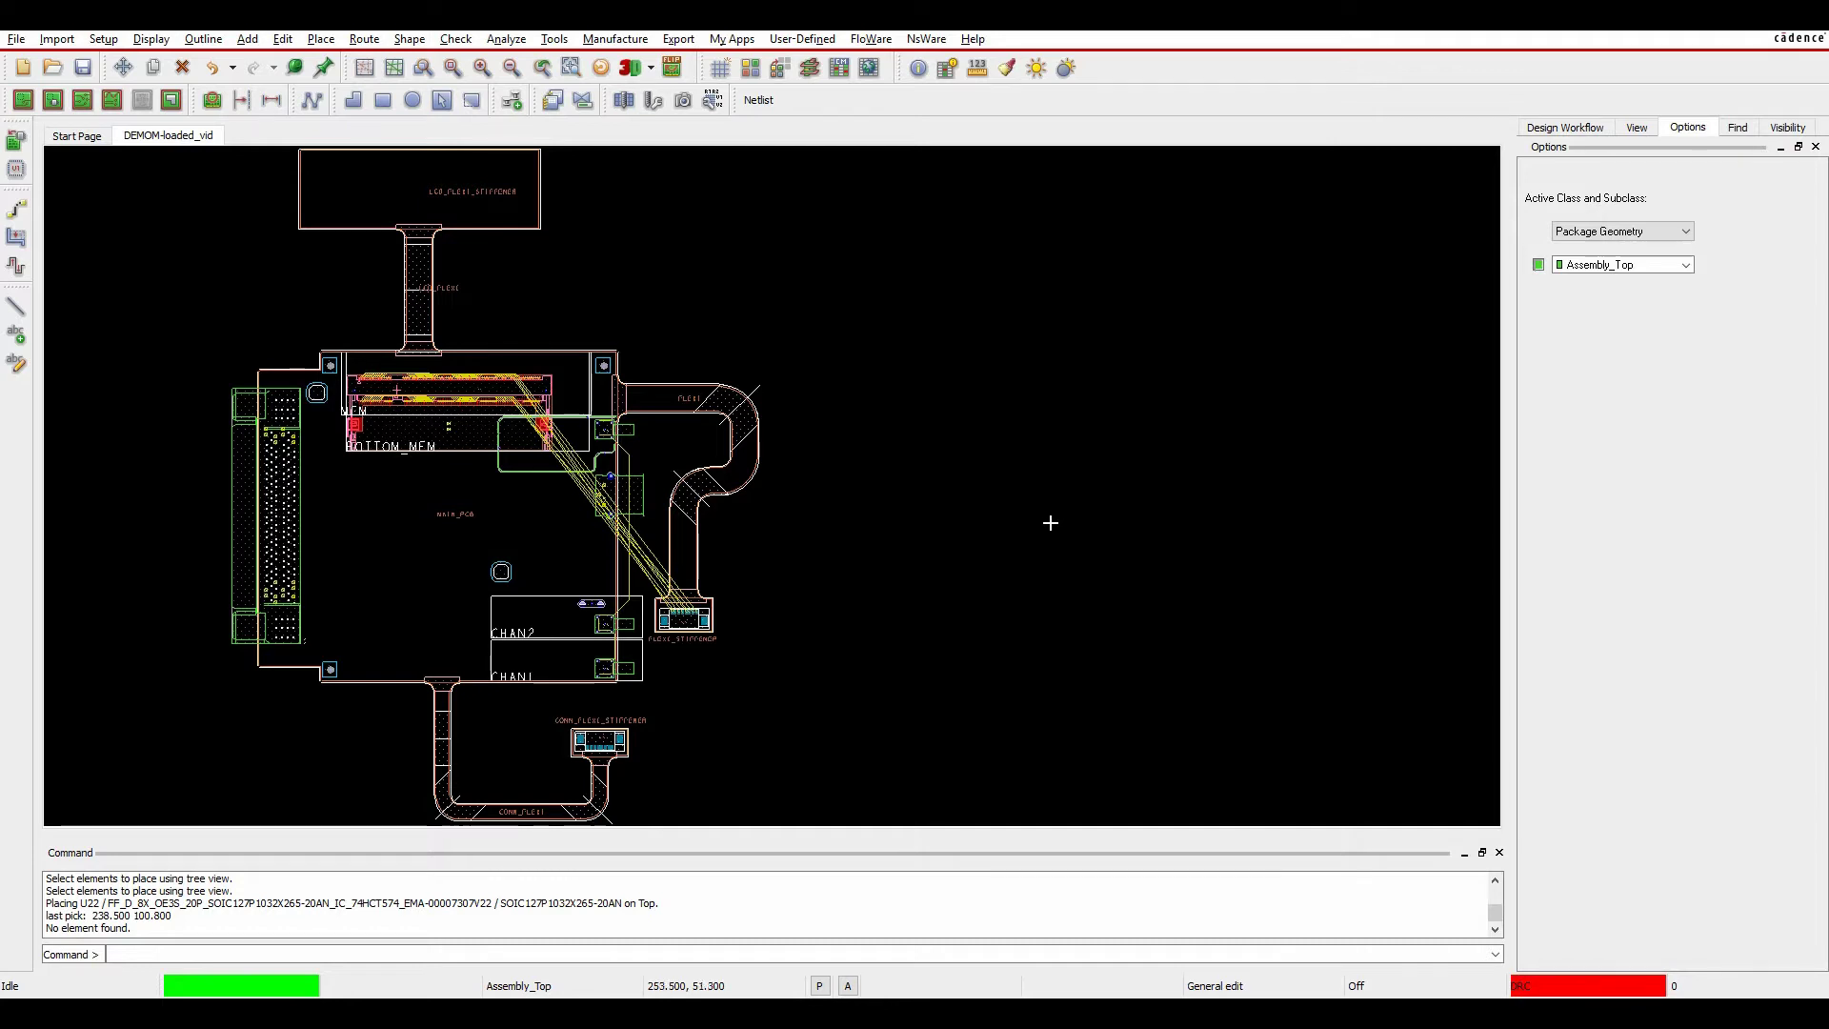
Manually place components U49 and U47 from the refdes list near the left side of MAIN_PCB, with U47 above U49.
click(322, 39)
click(333, 63)
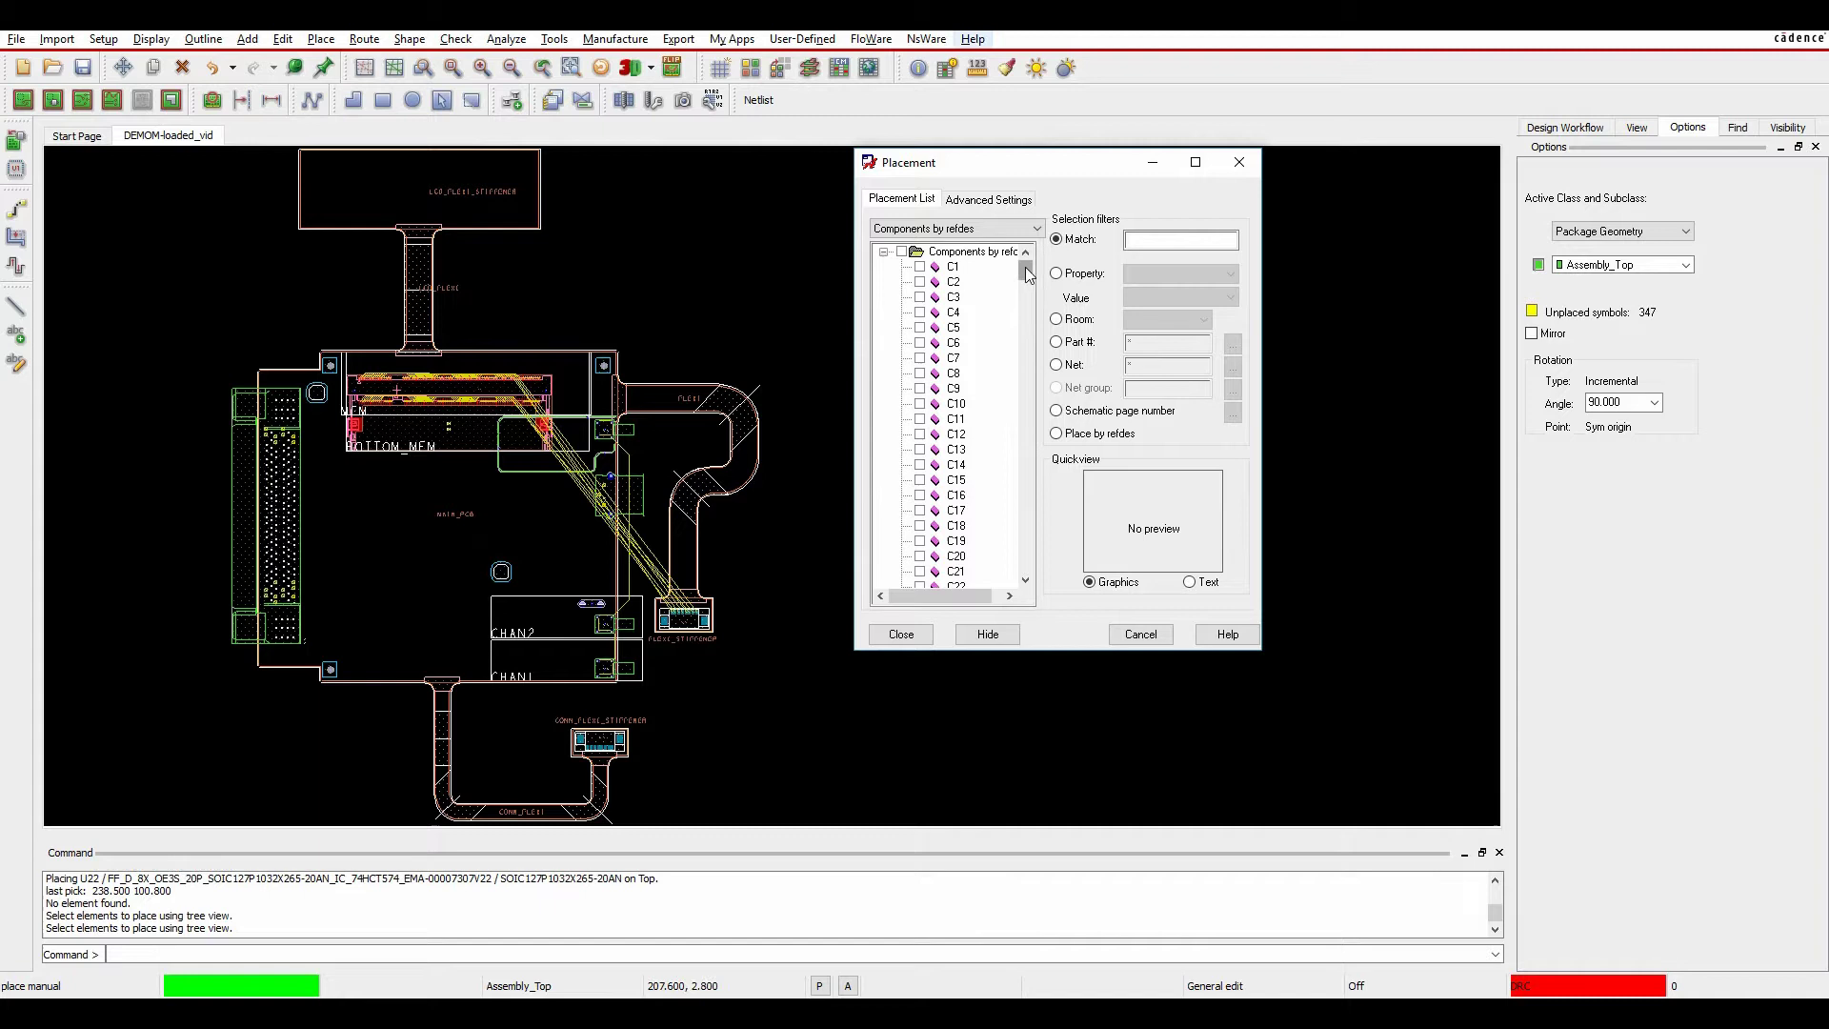
drag(1025, 276, 1041, 602)
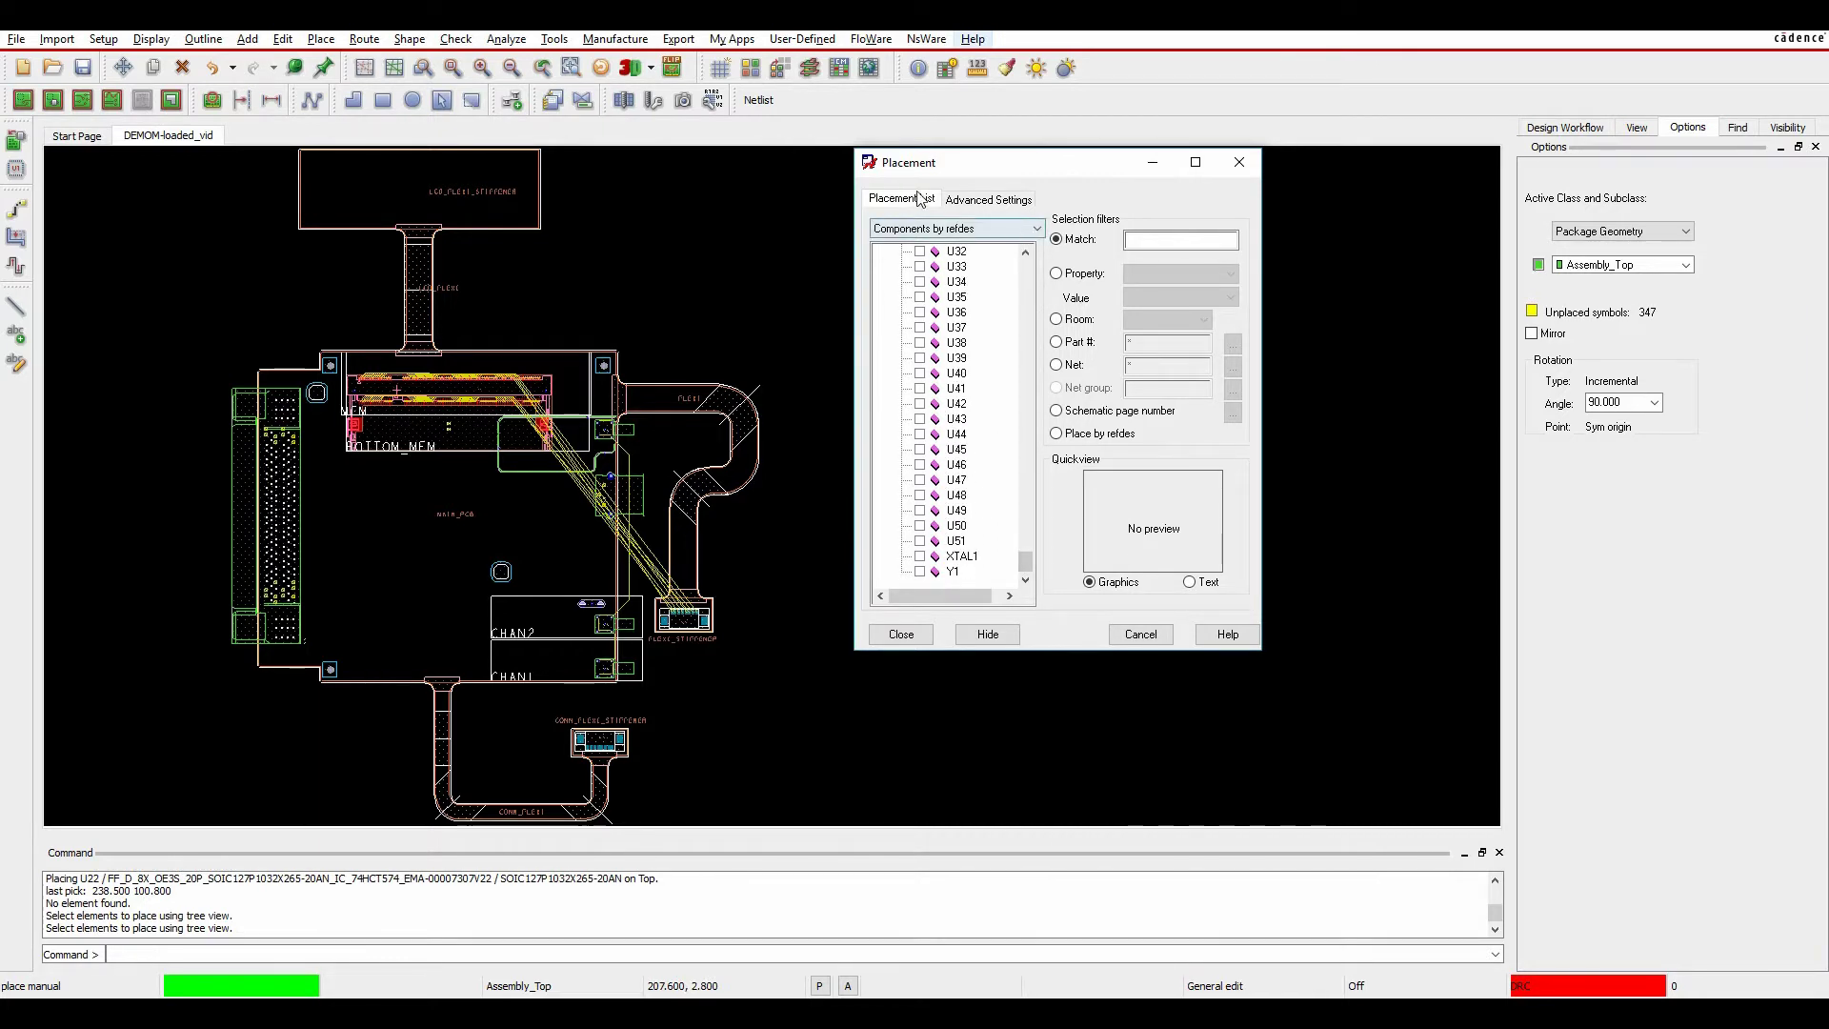
click(920, 511)
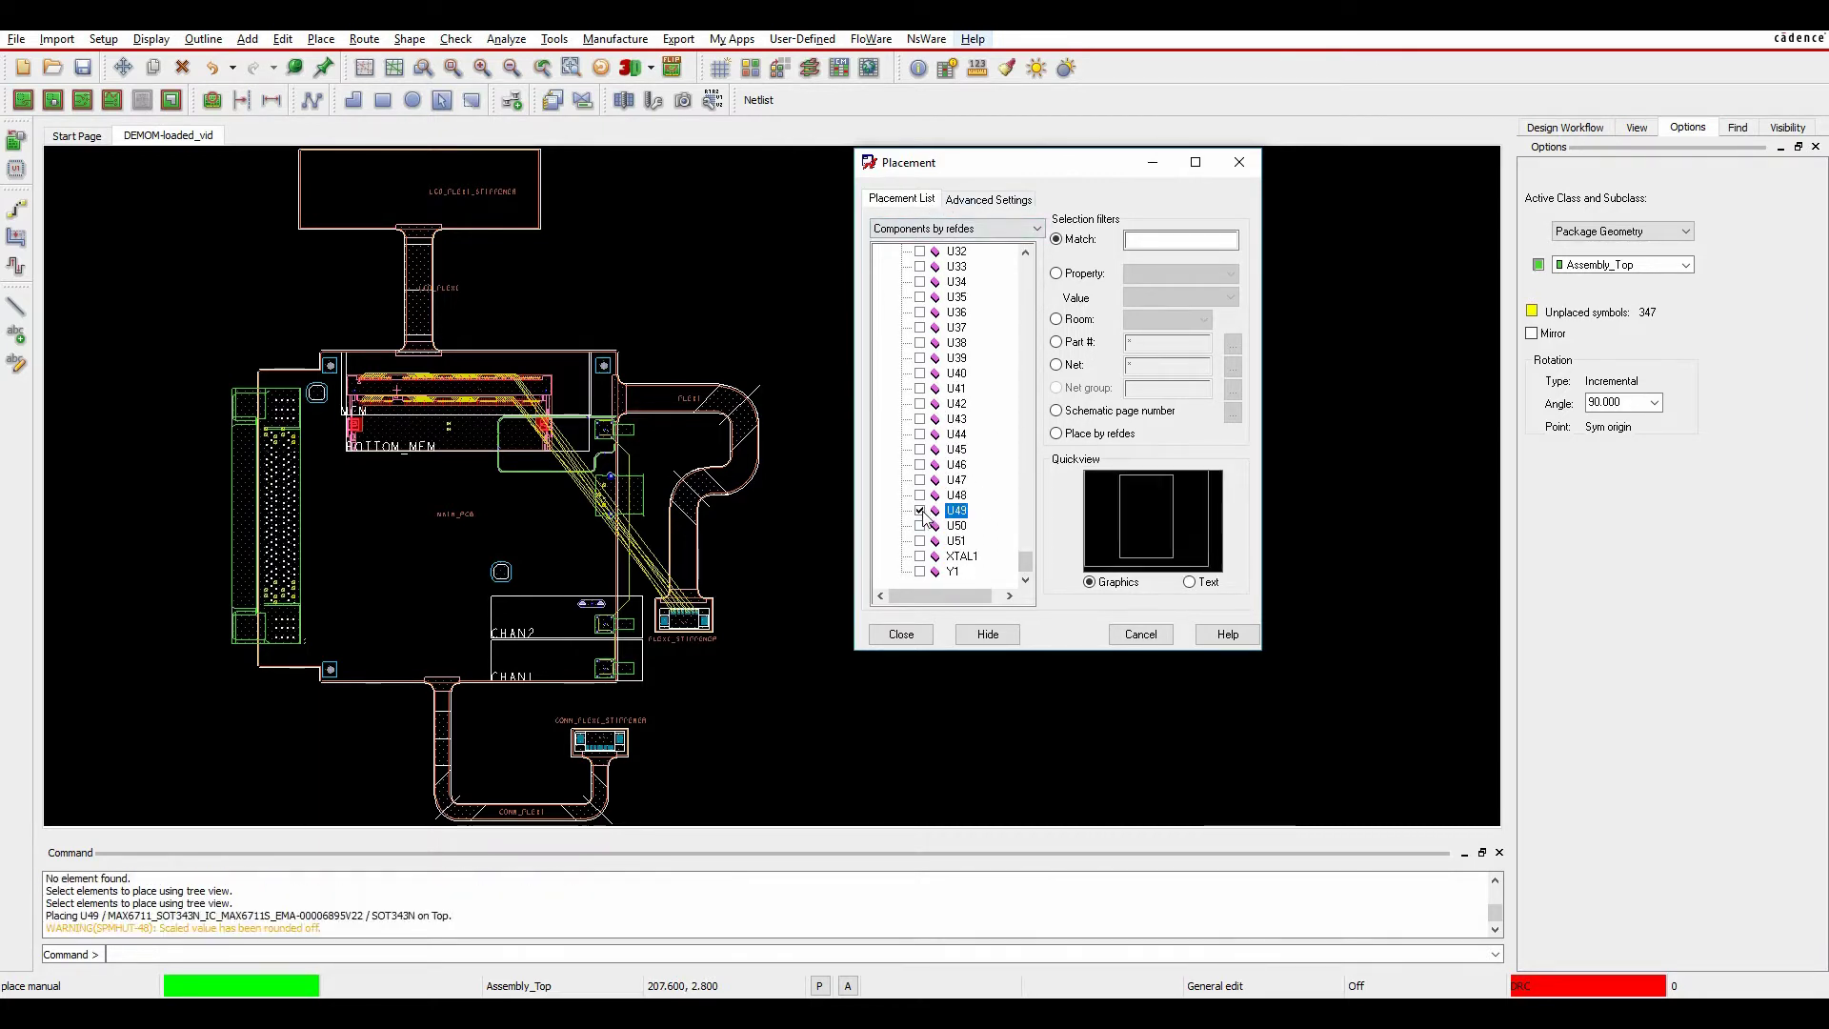
click(347, 594)
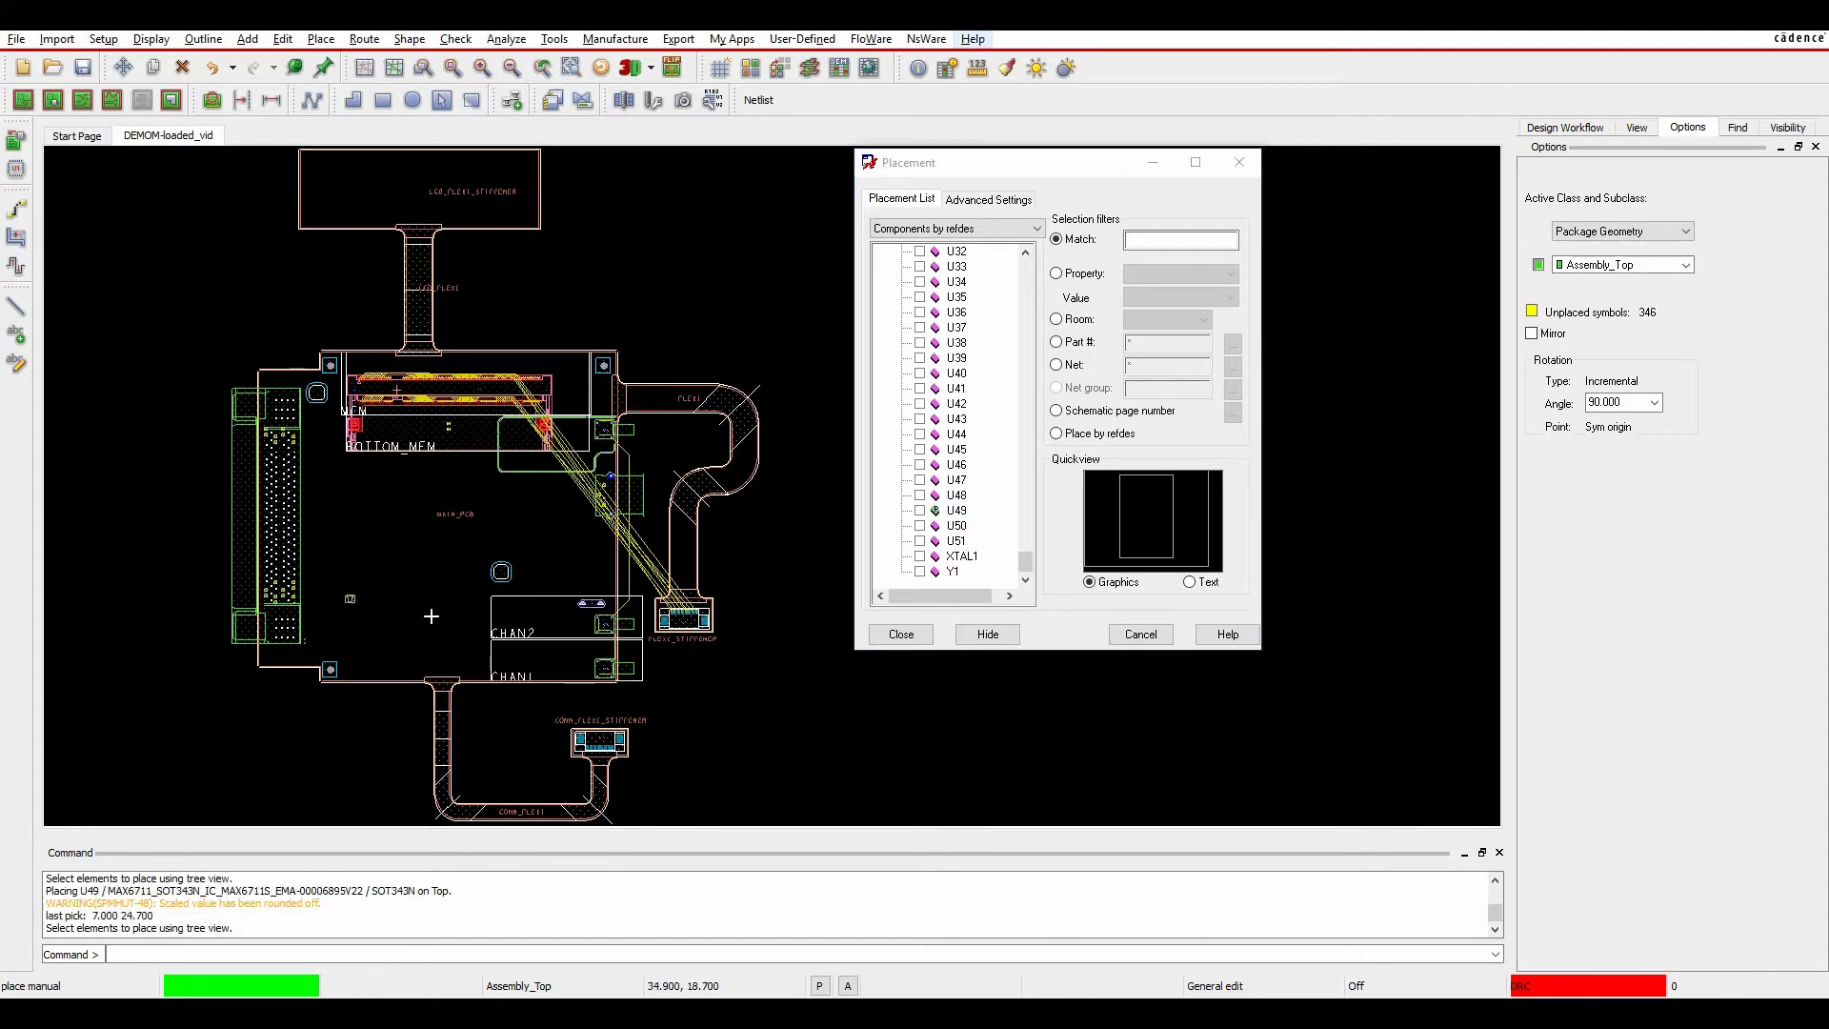
click(920, 480)
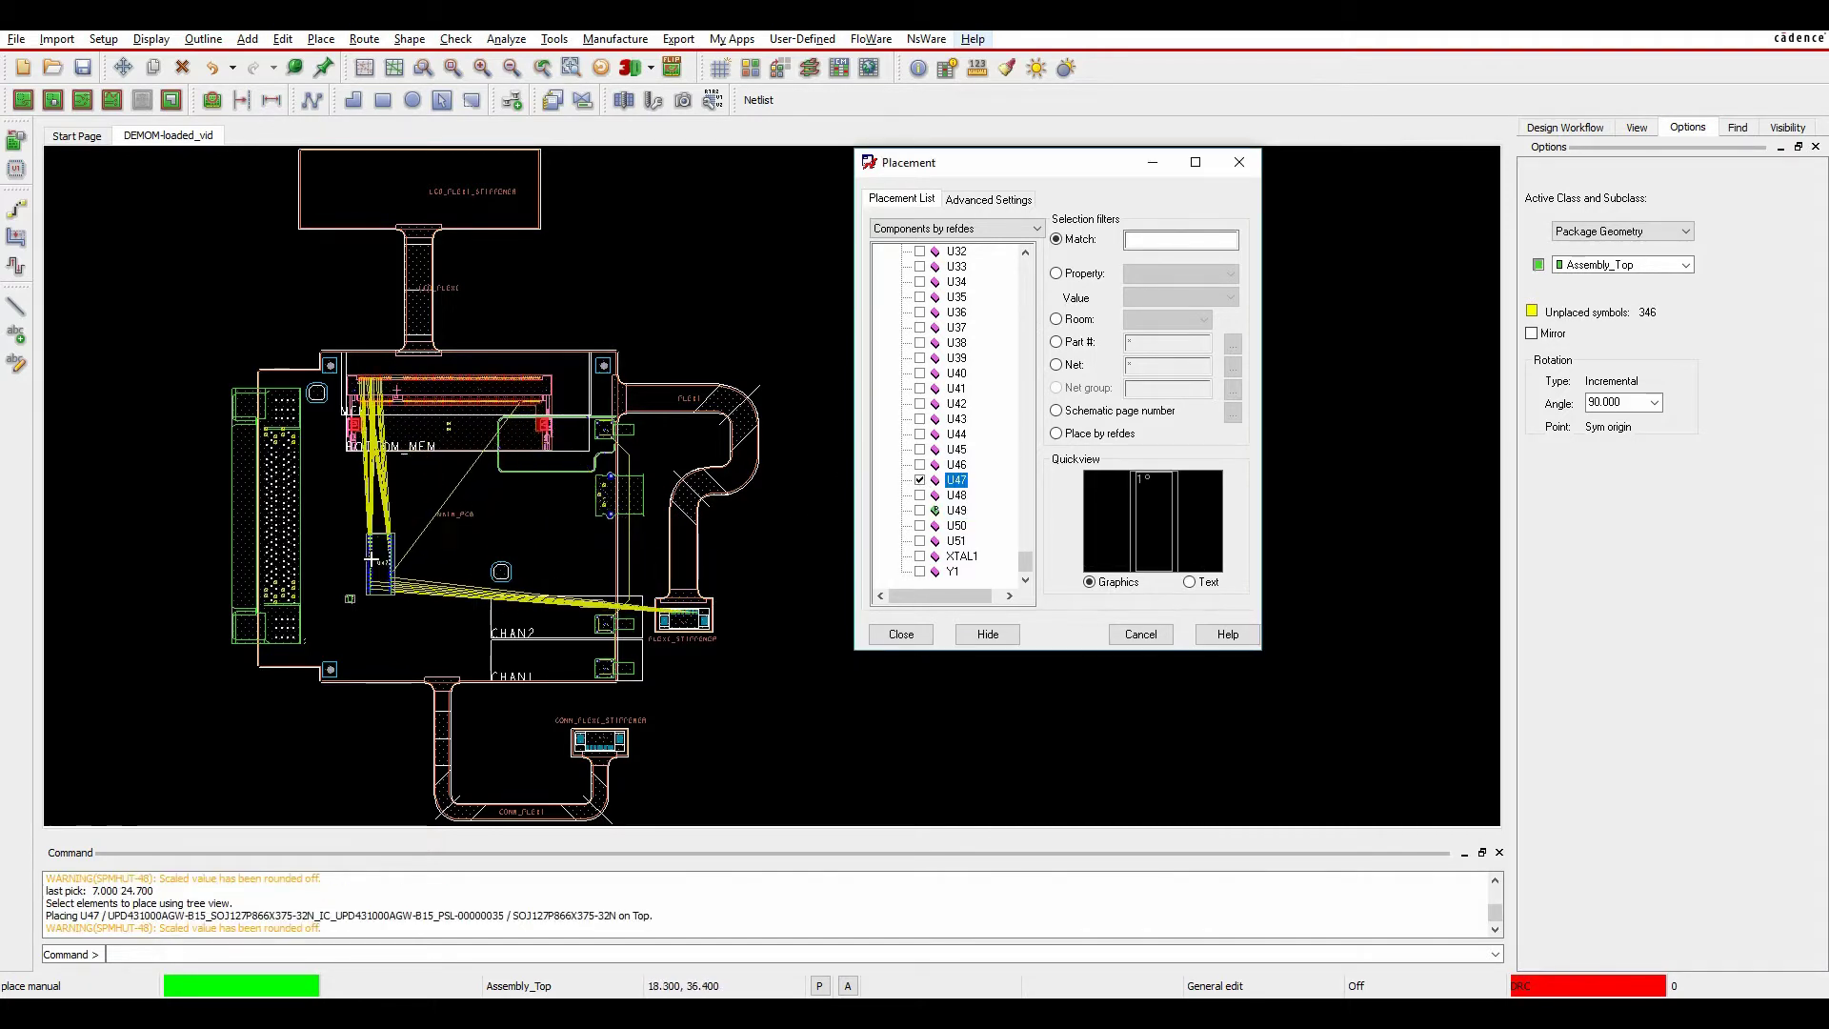
click(340, 546)
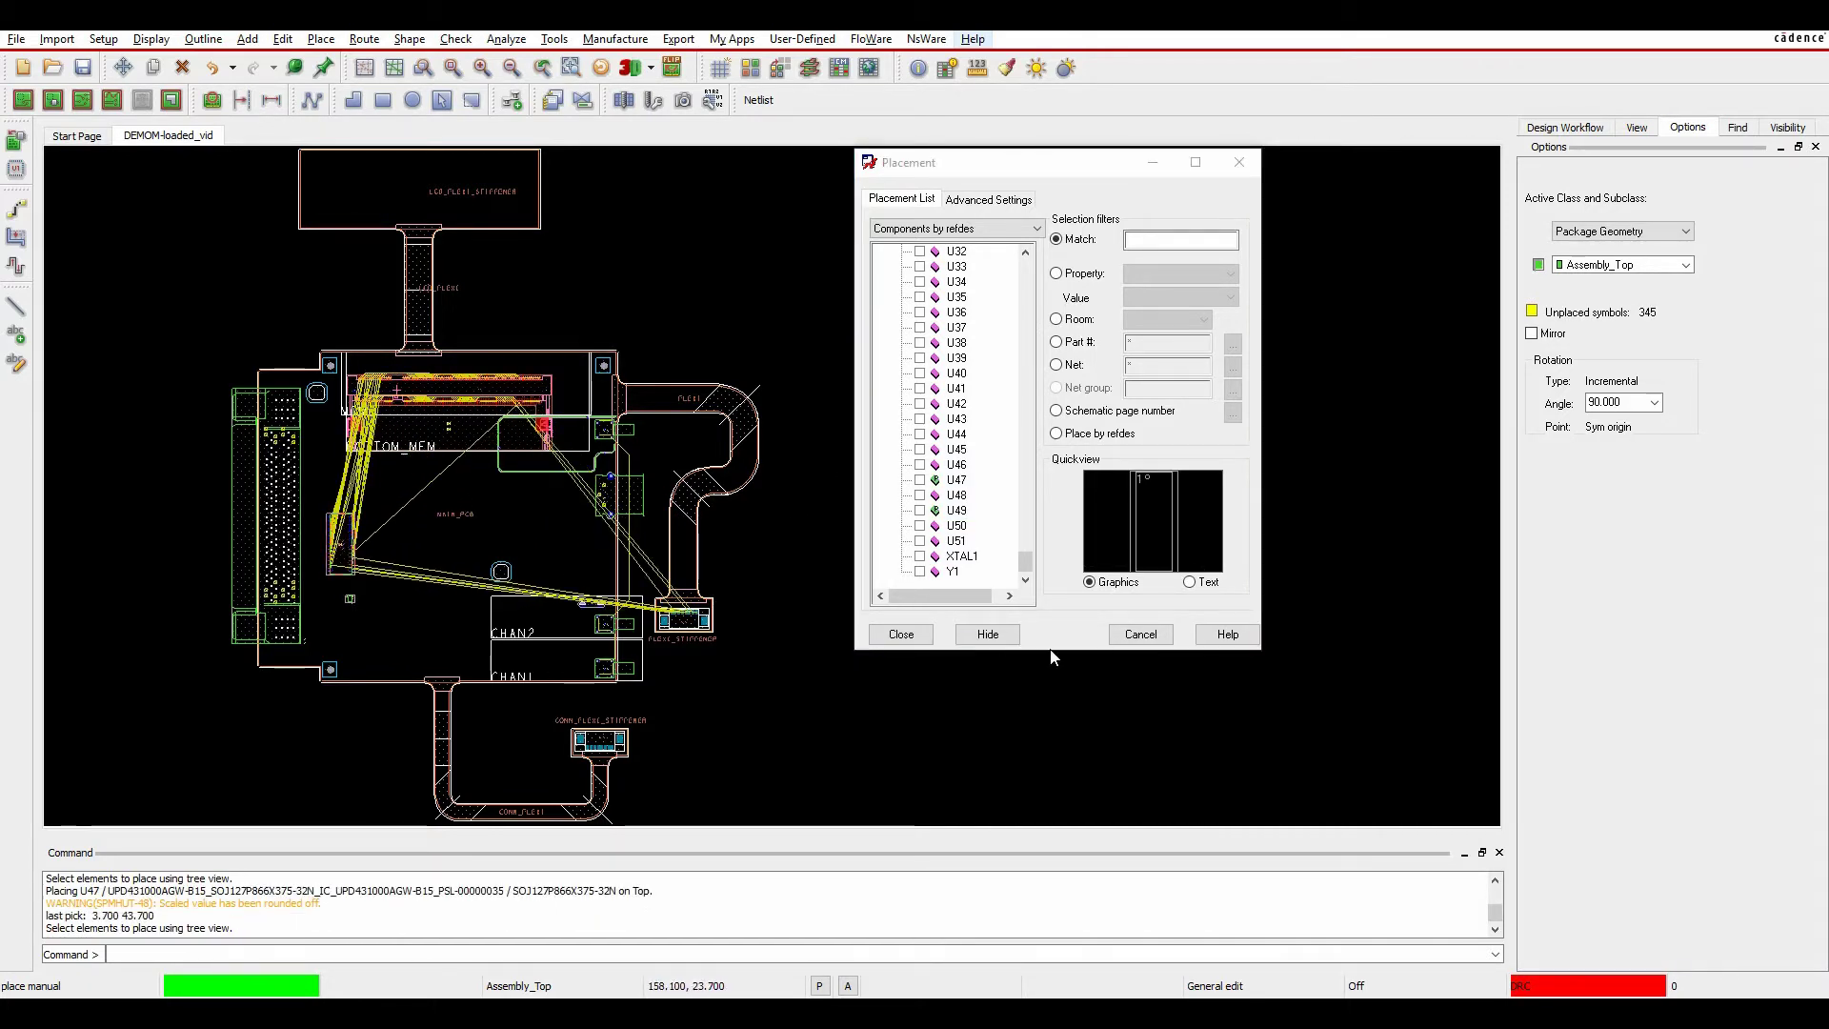
Hide the Placement dialog and arrange the board layout side by side with the schematic.
click(763, 734)
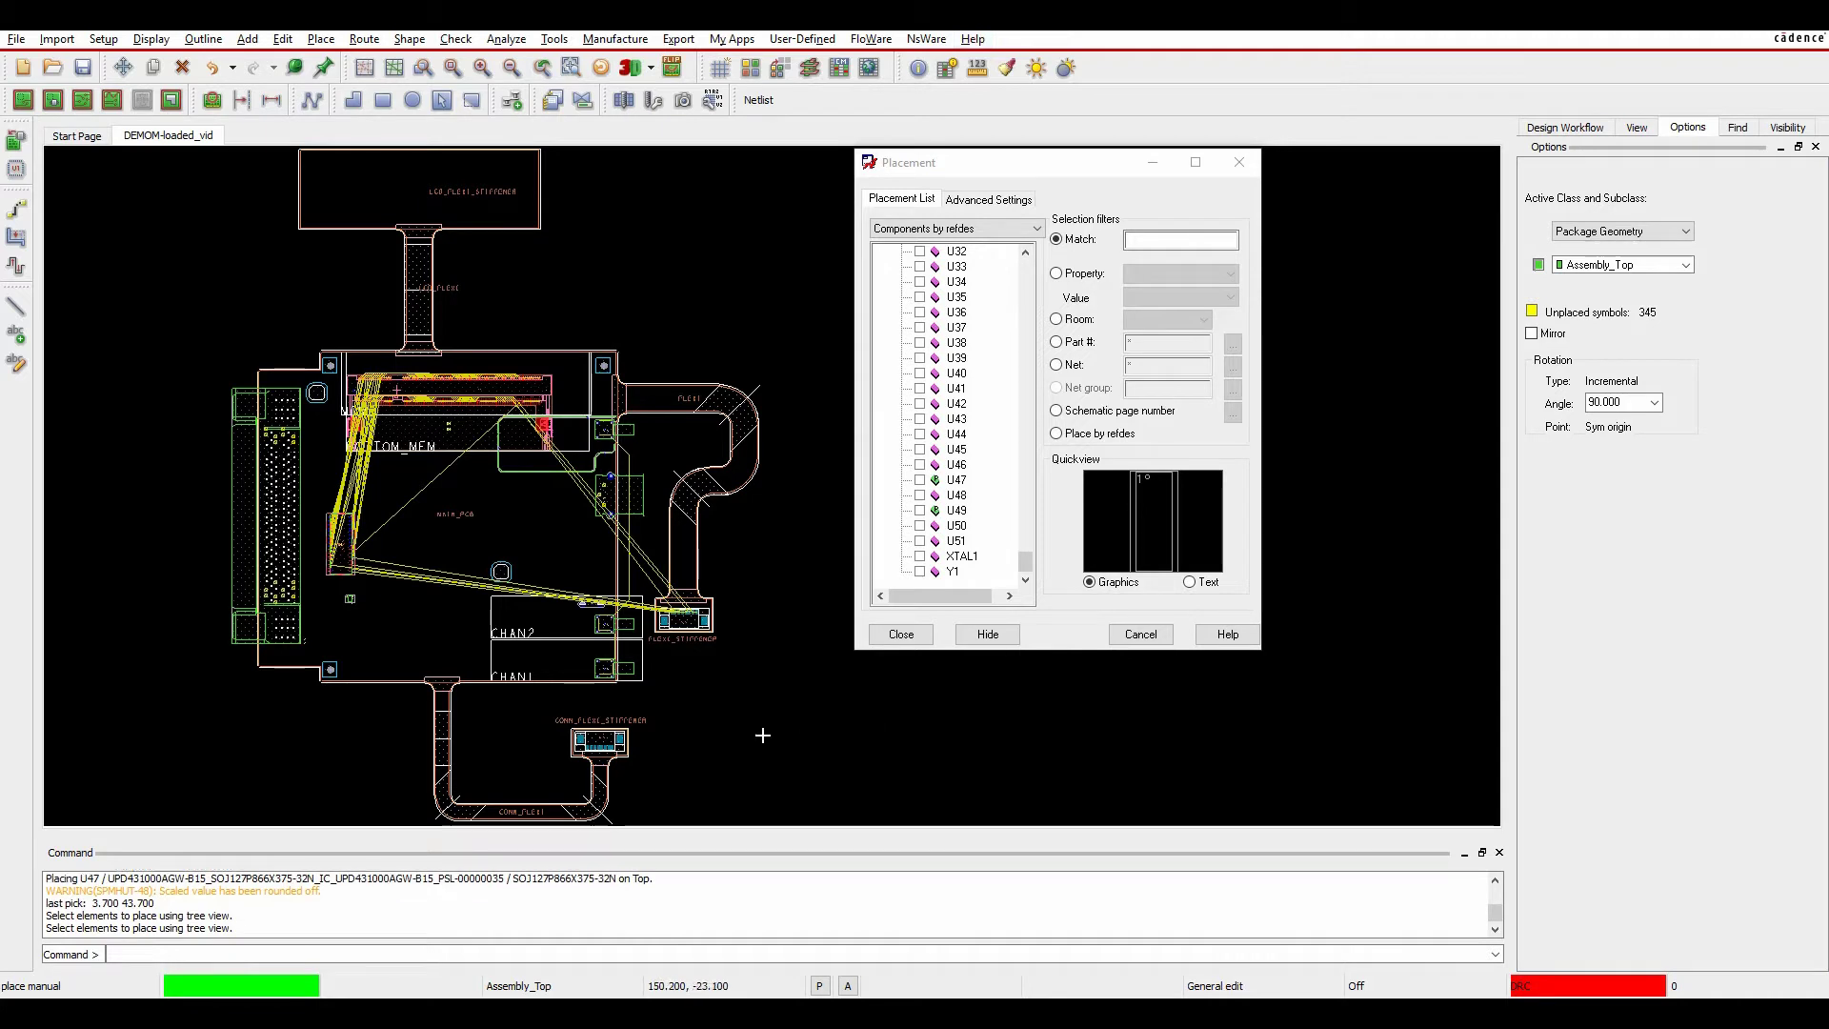
click(959, 686)
click(938, 657)
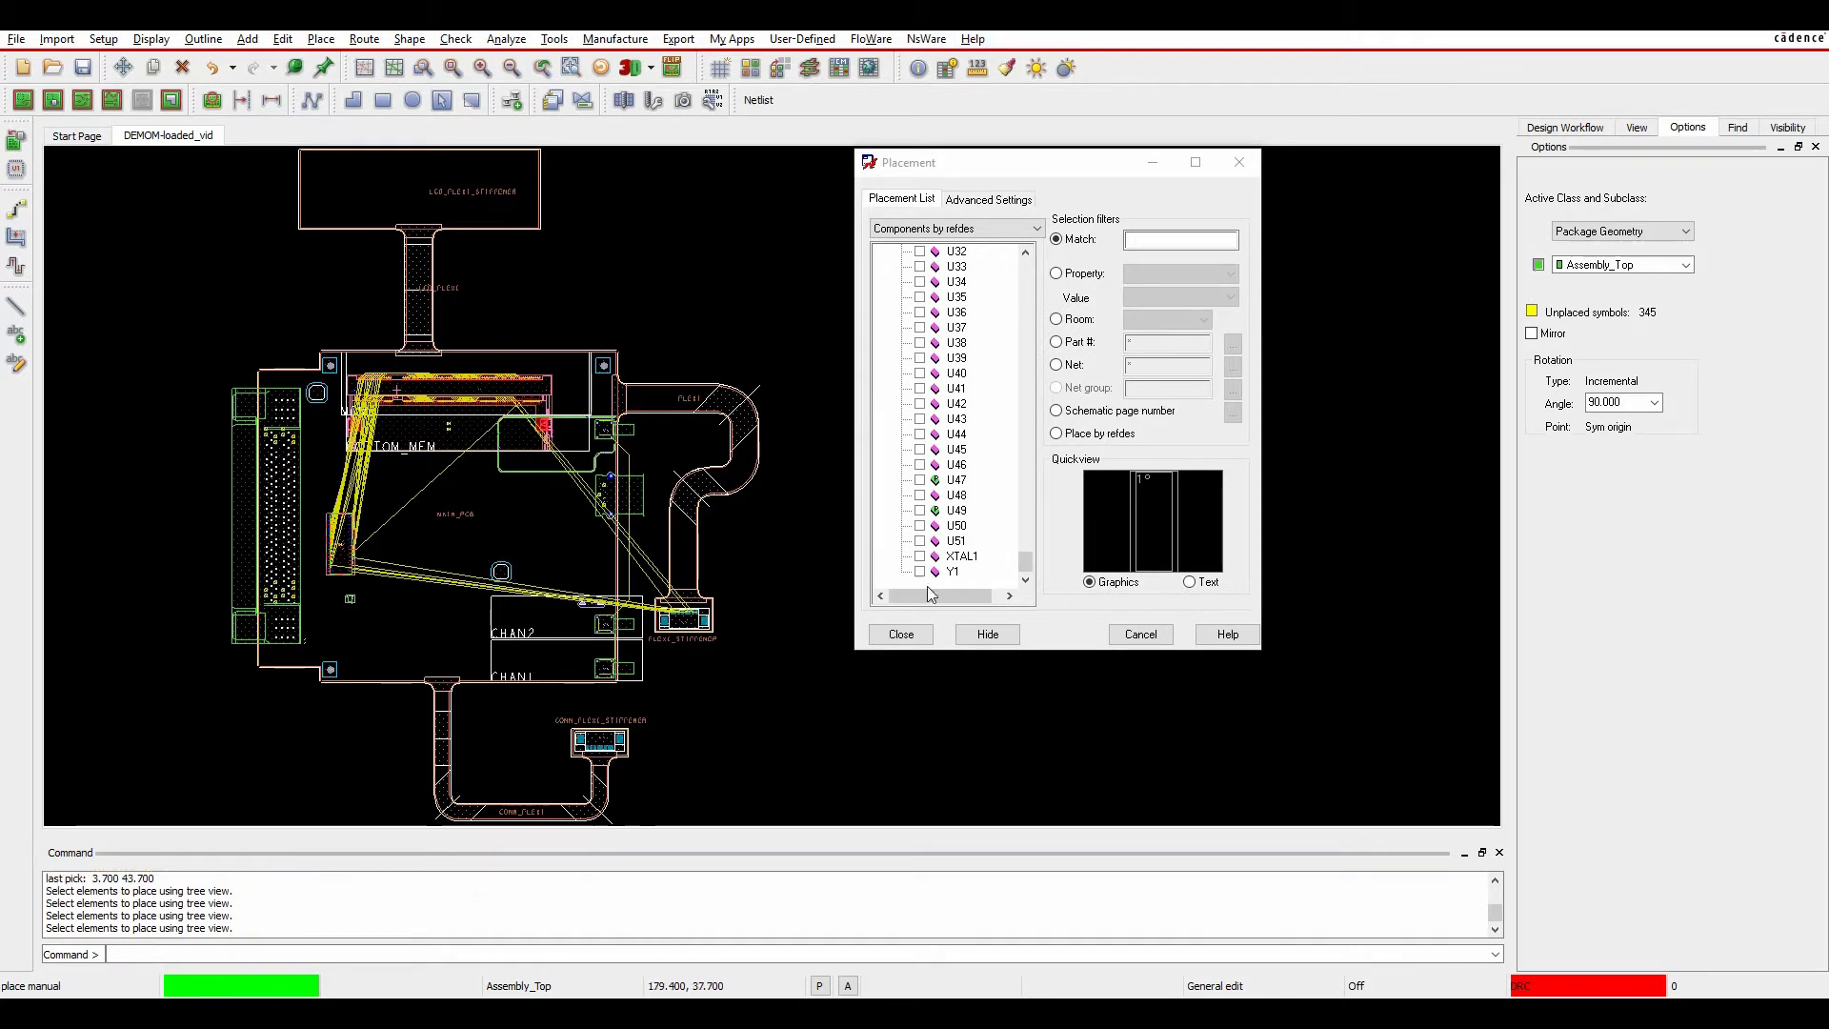
click(987, 634)
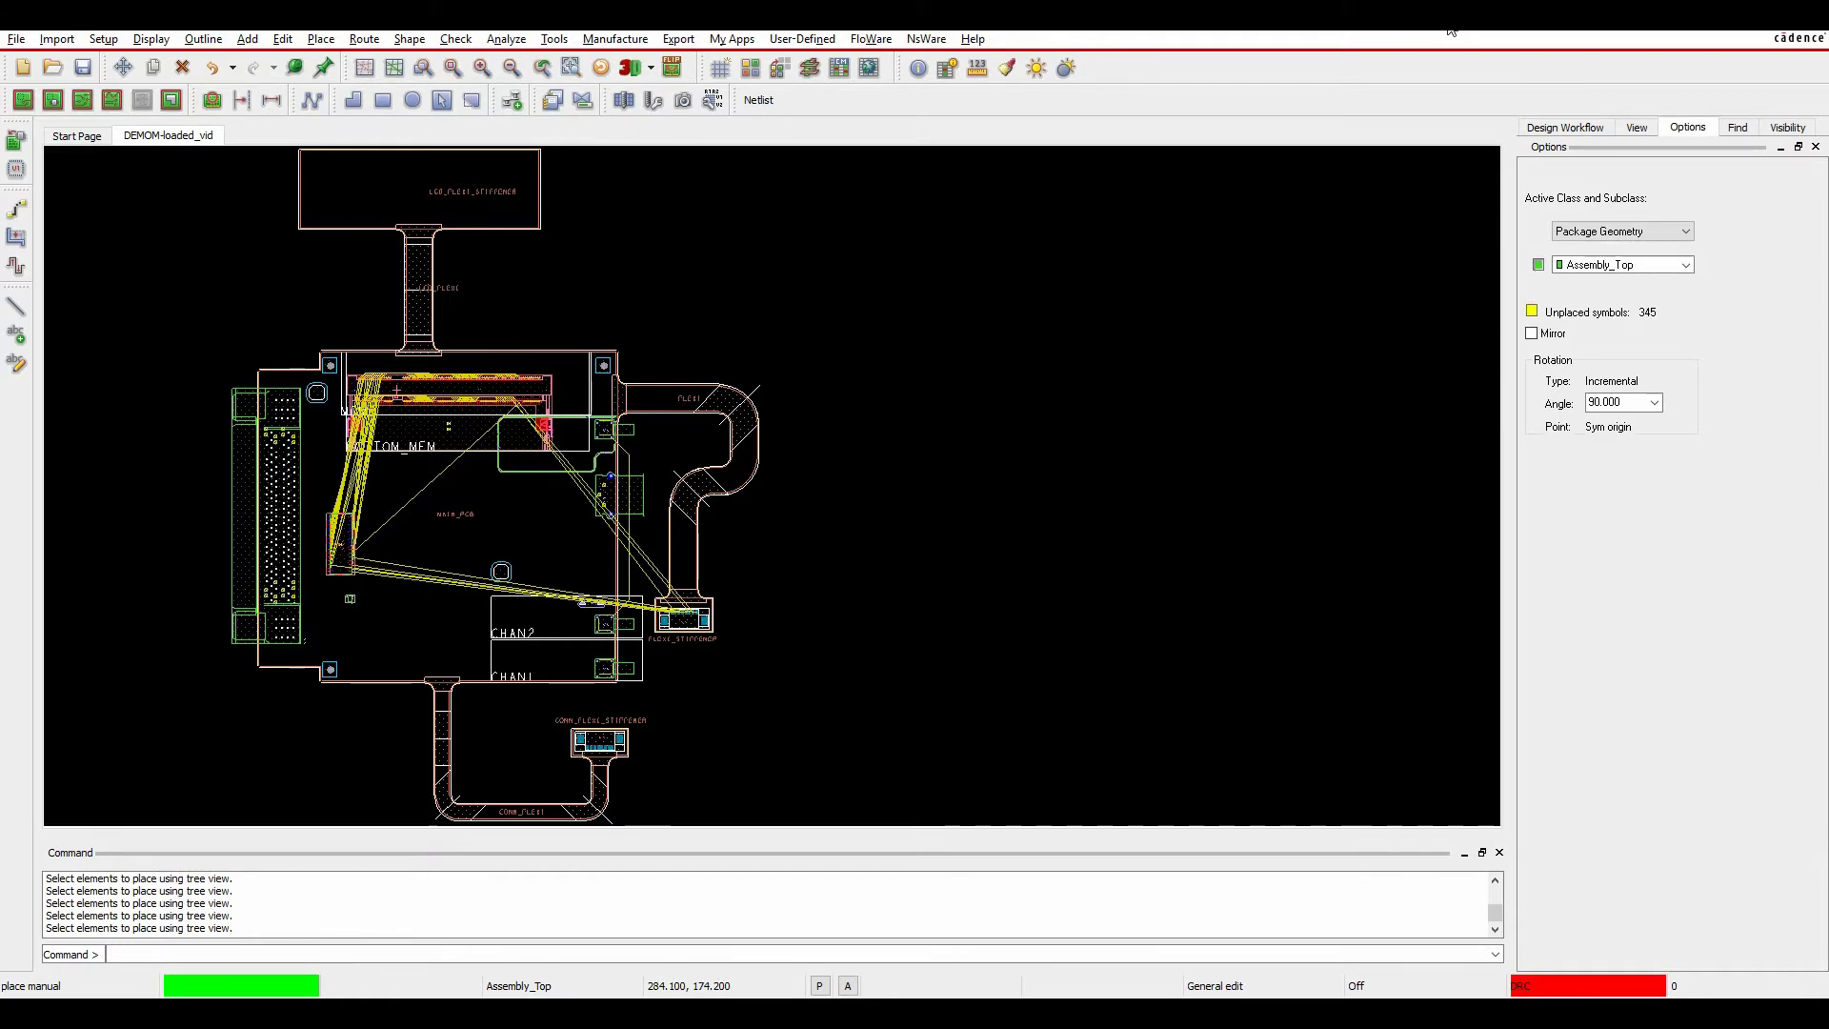
drag(1446, 31, 4, 127)
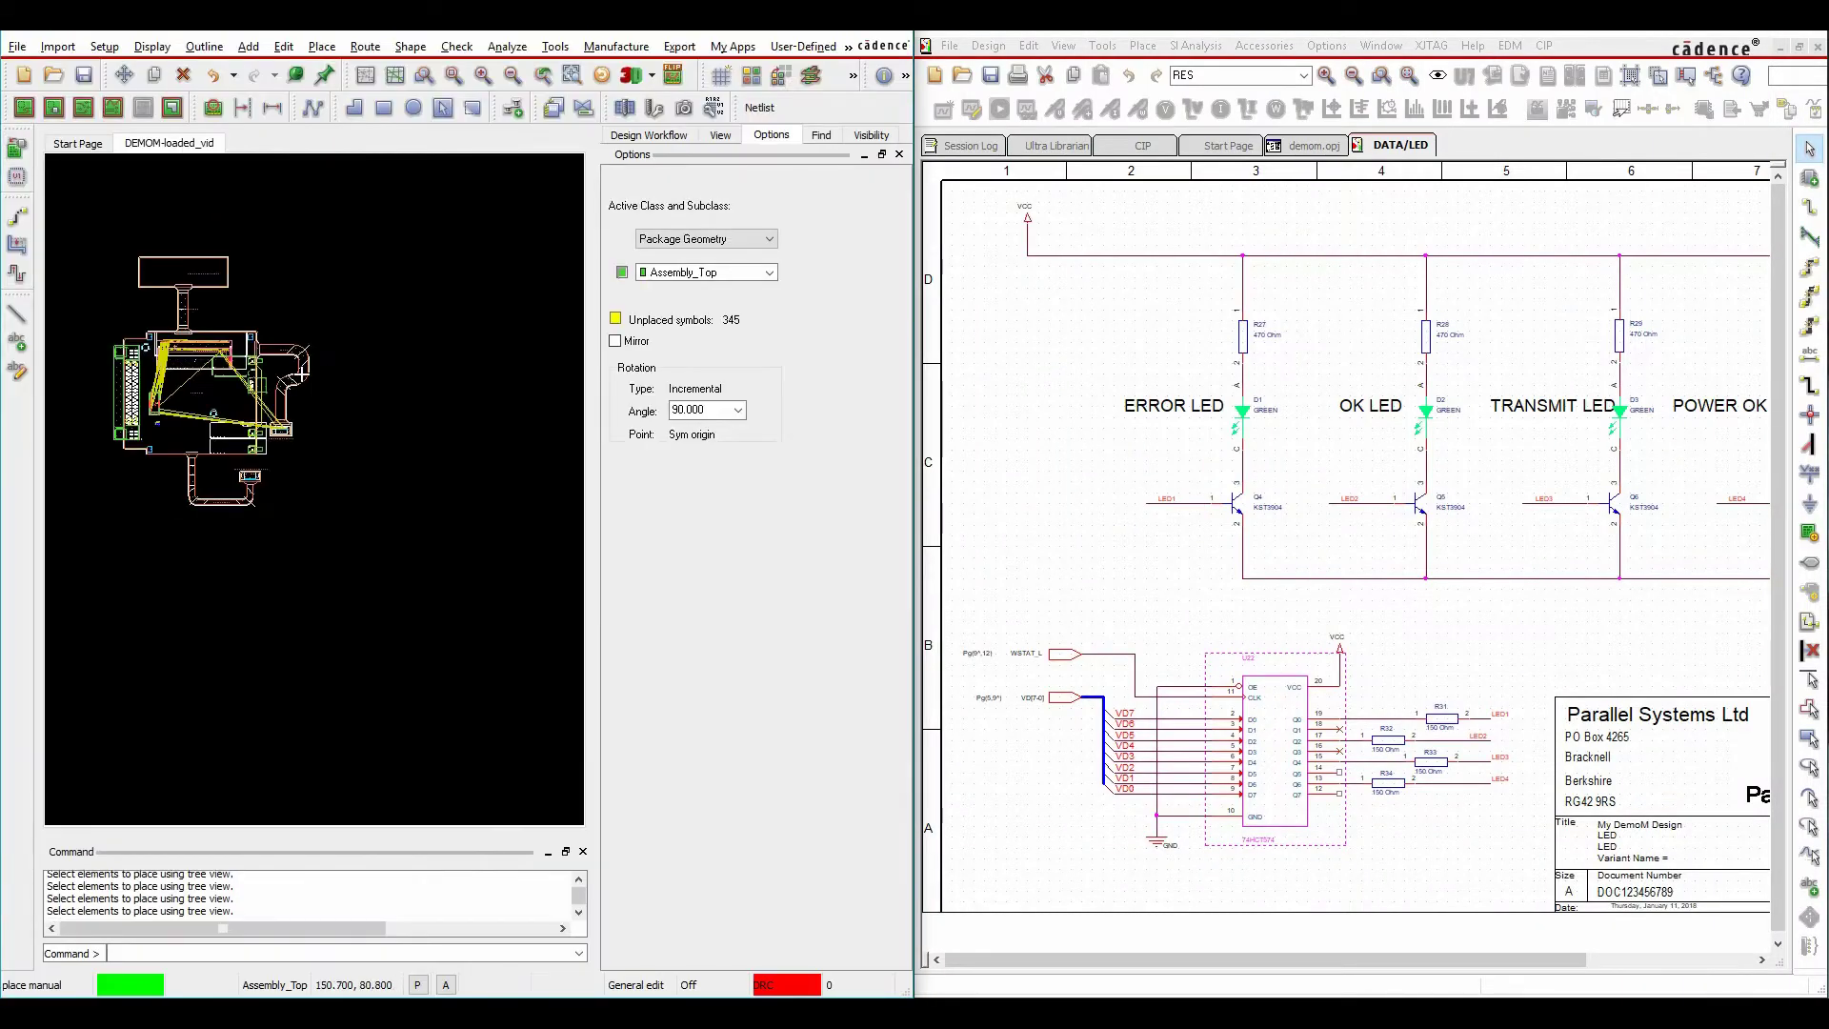
scroll(163, 384, up, 2)
scroll(162, 384, up, 2)
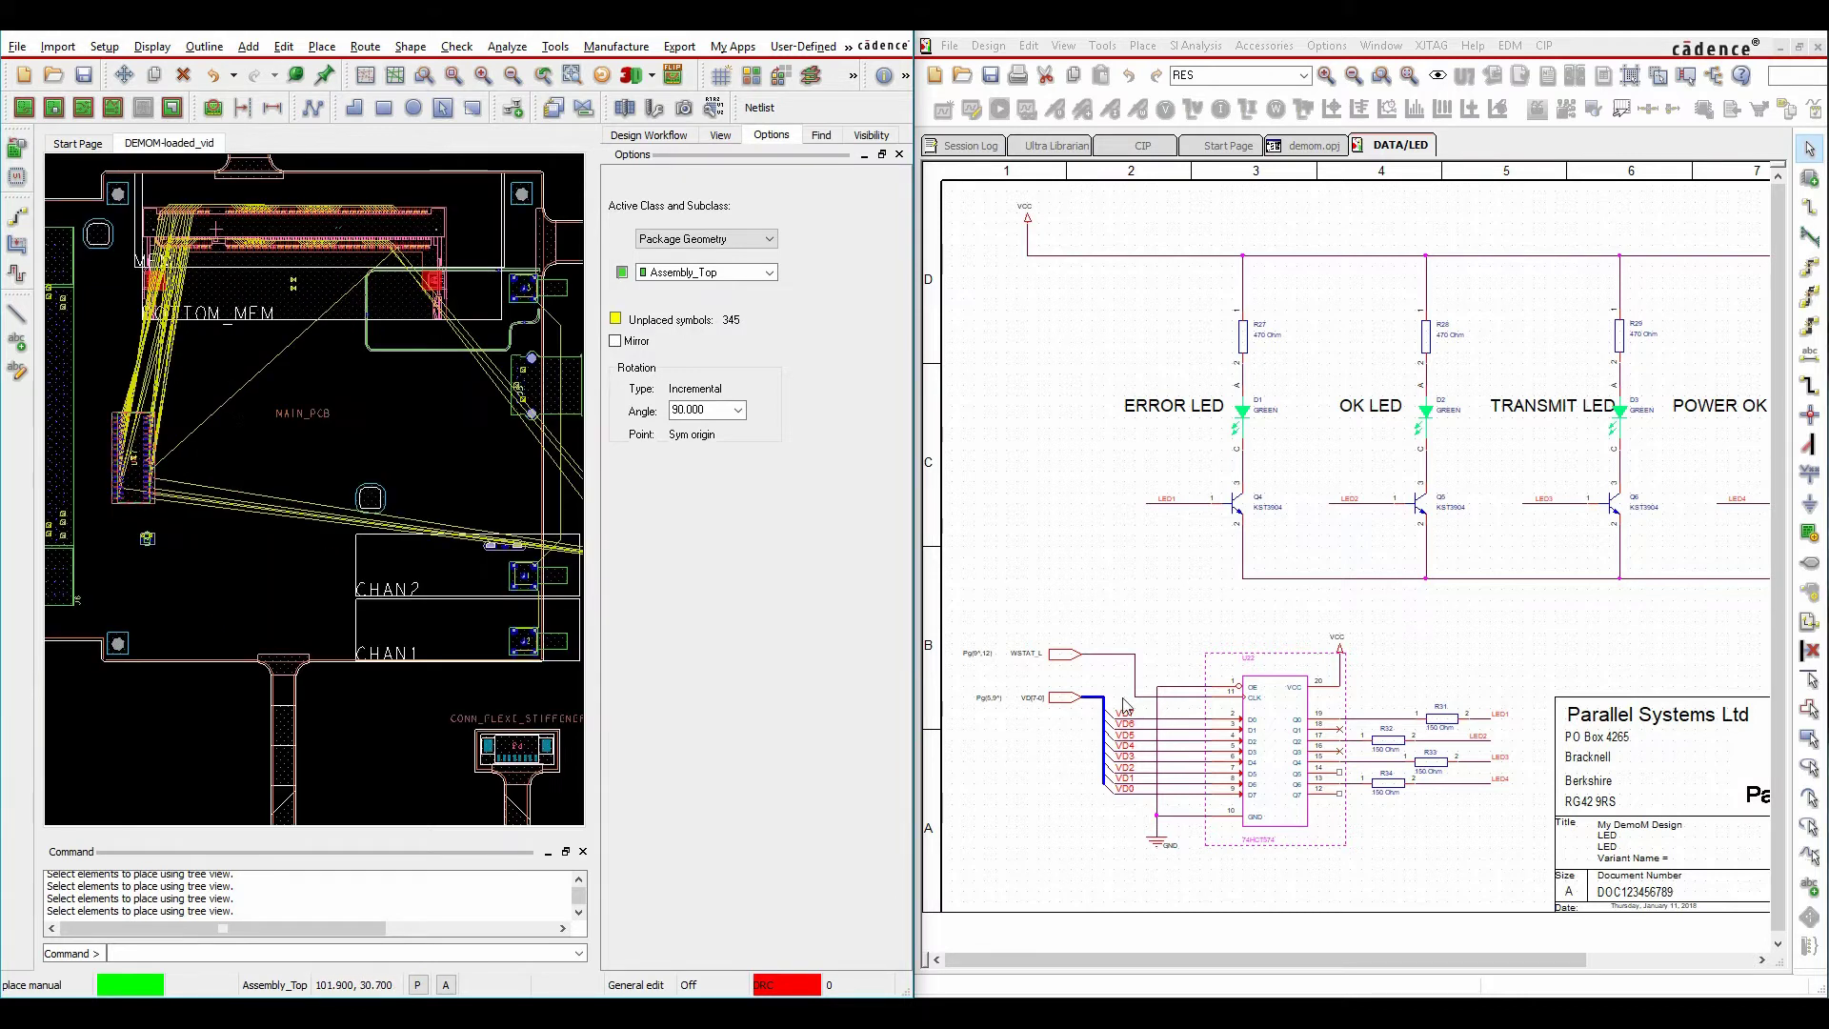
Pick U22 and the ERROR LED diode D1 in the schematic and place each on MAIN_PCB.
click(1287, 754)
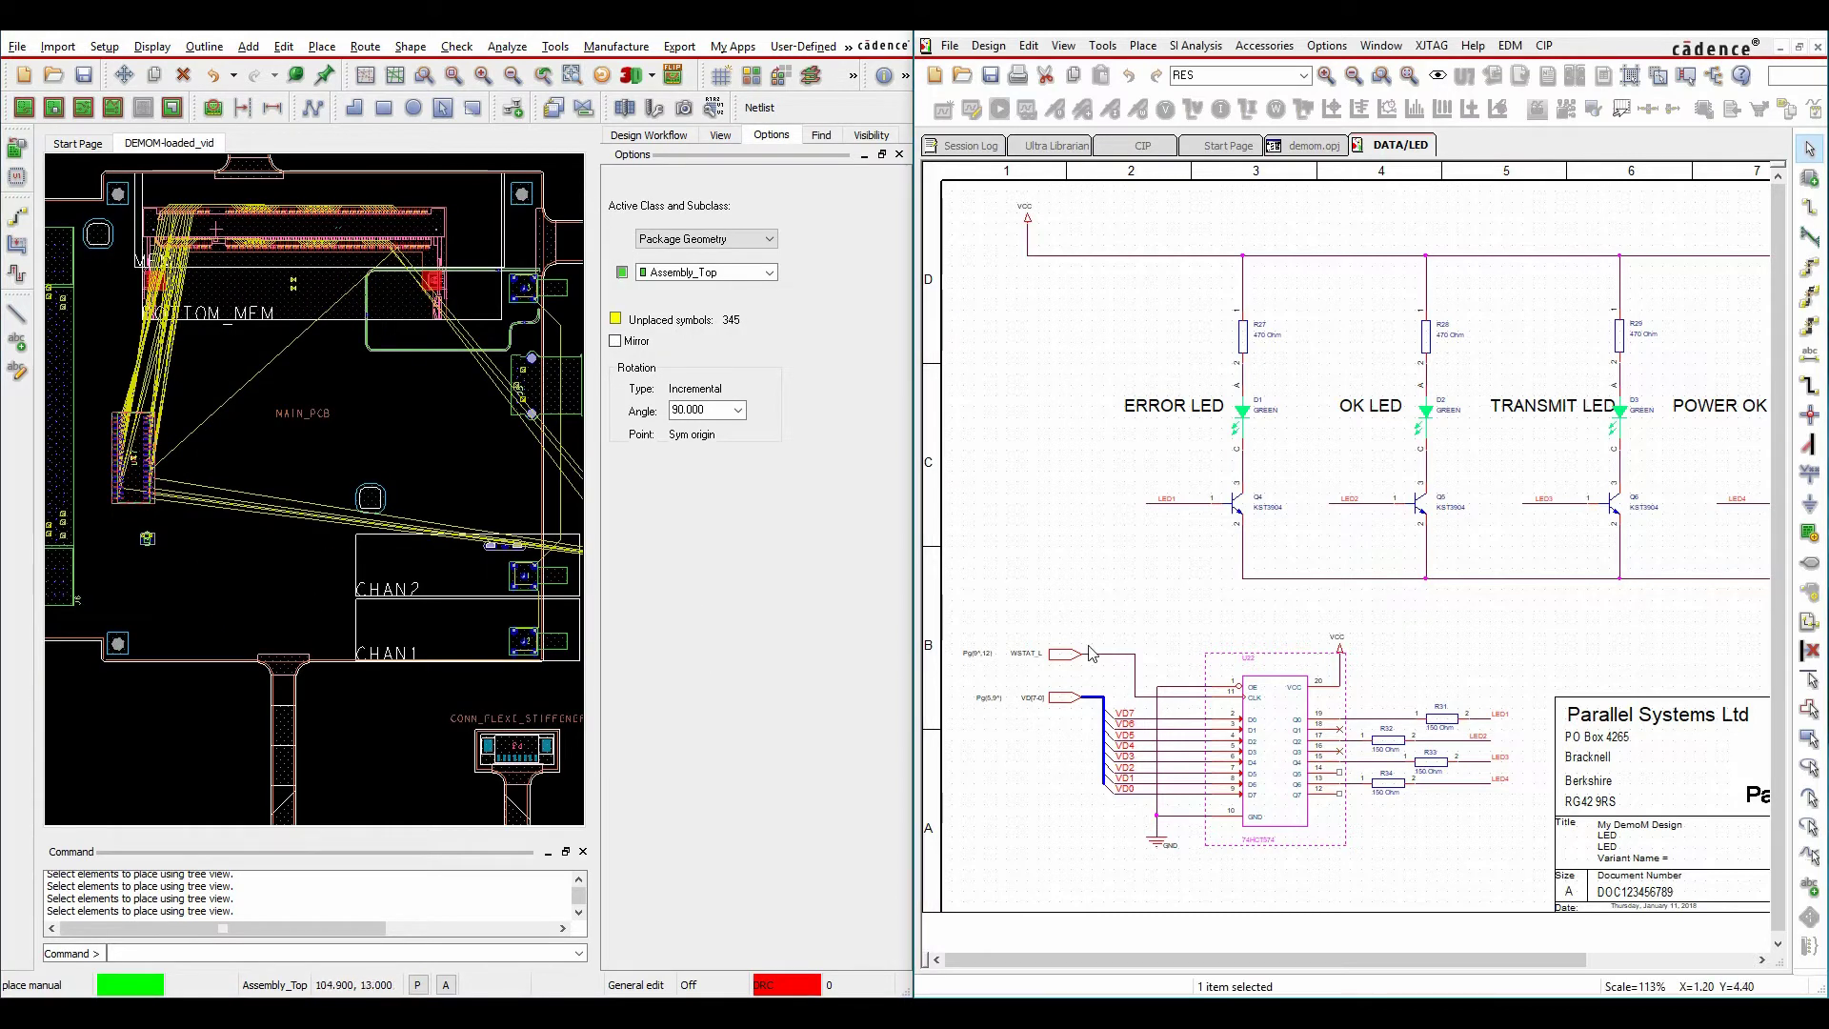
click(1257, 723)
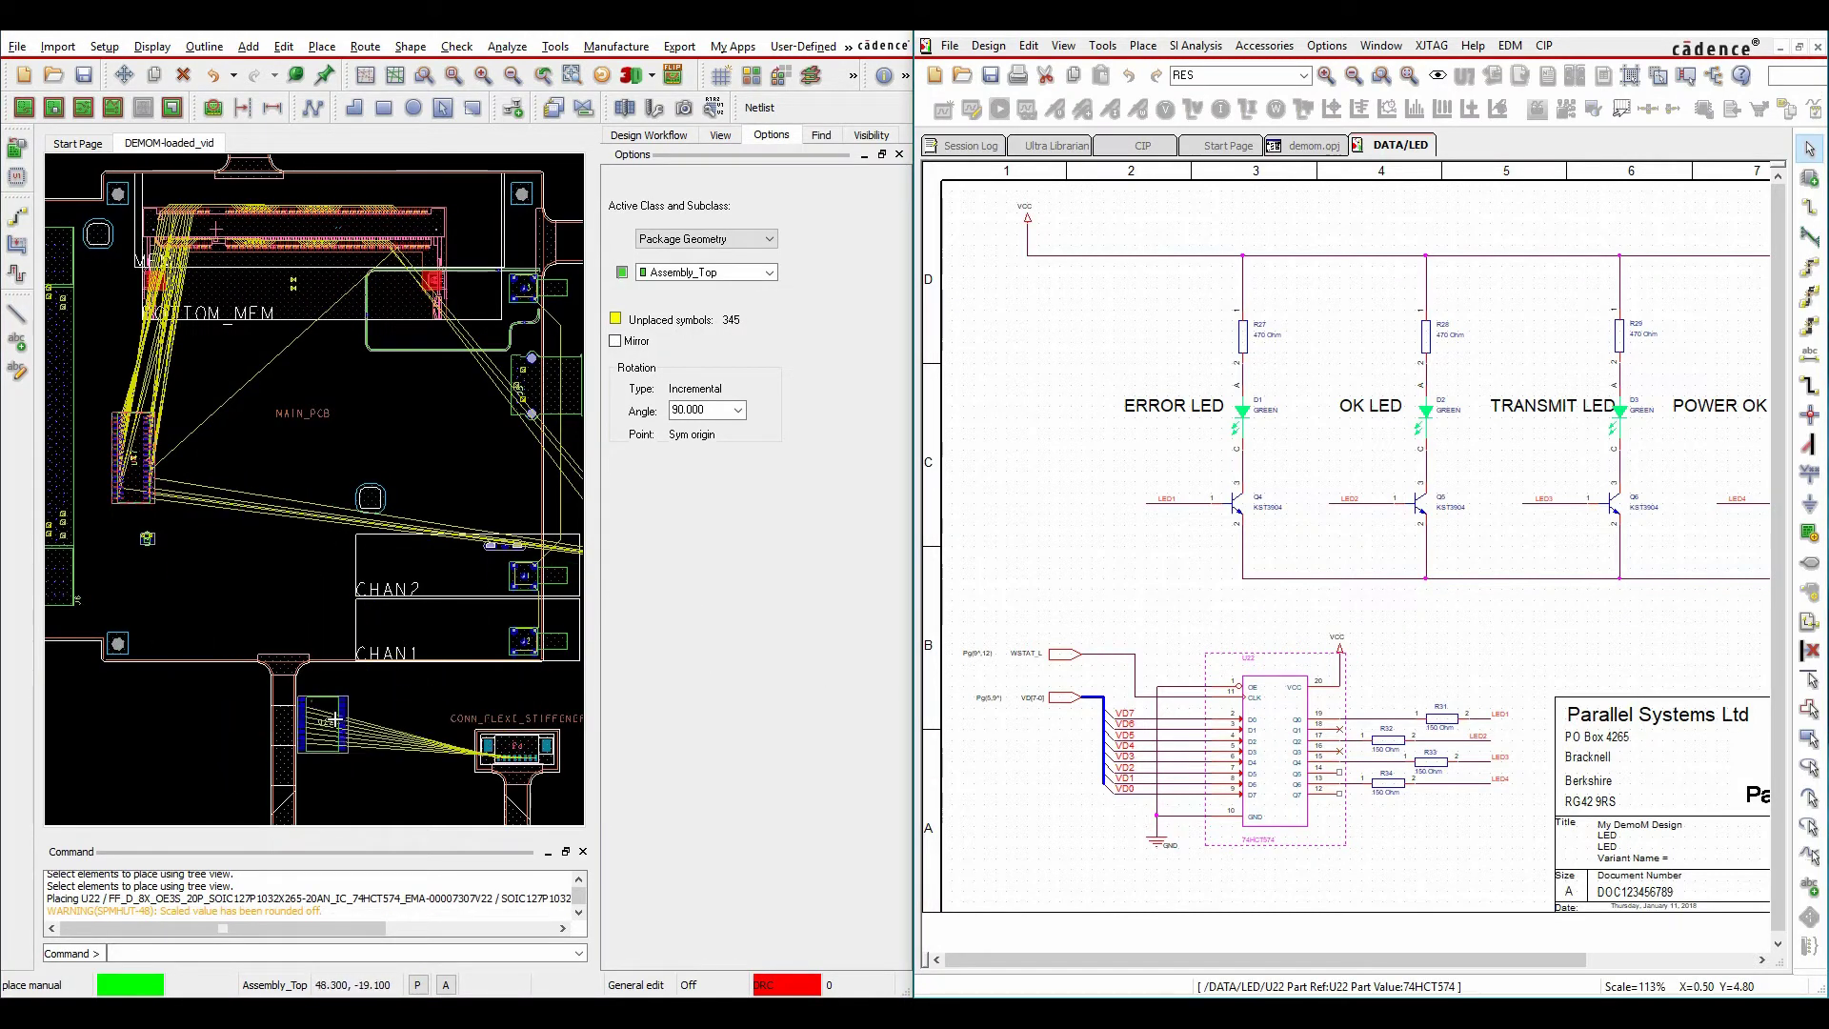
click(214, 586)
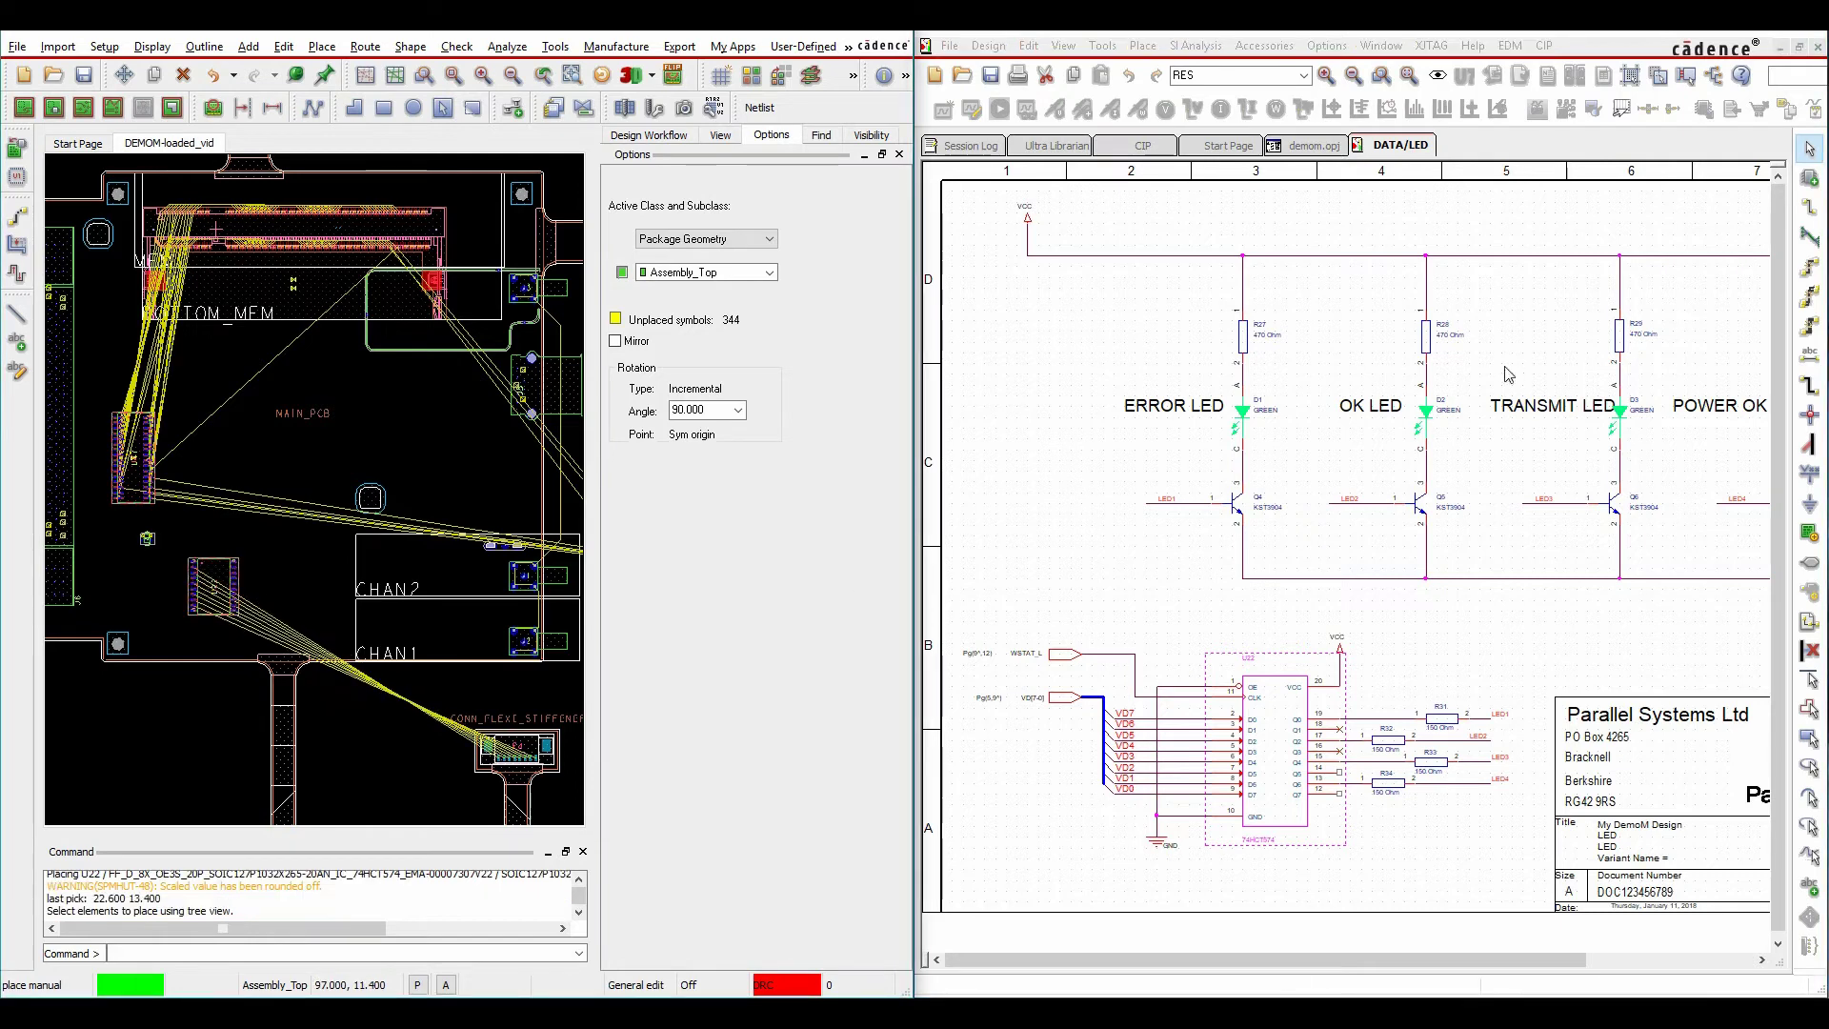
click(1245, 413)
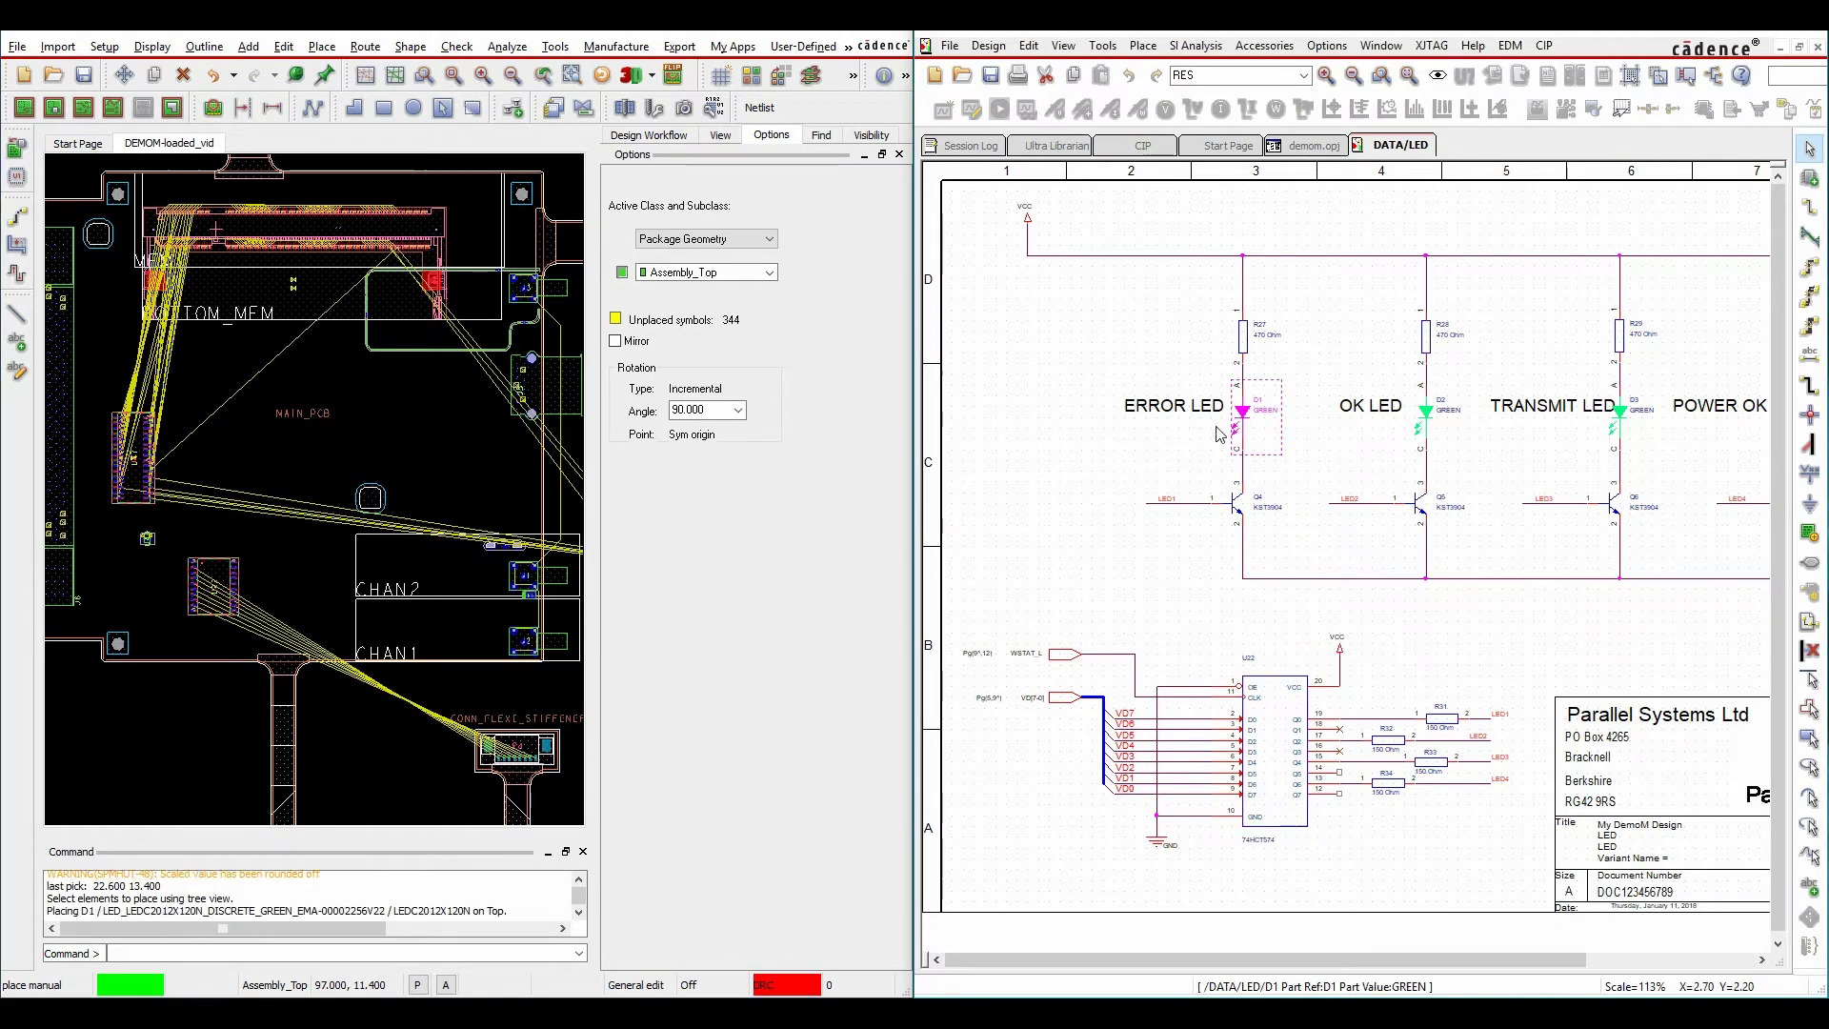
click(518, 483)
Window-select the ERROR, OK and TRANSMIT LED circuits in the schematic, place their parts on the board above CHAN2, and finish the placement.
click(1212, 556)
drag(1179, 558, 1683, 289)
click(500, 449)
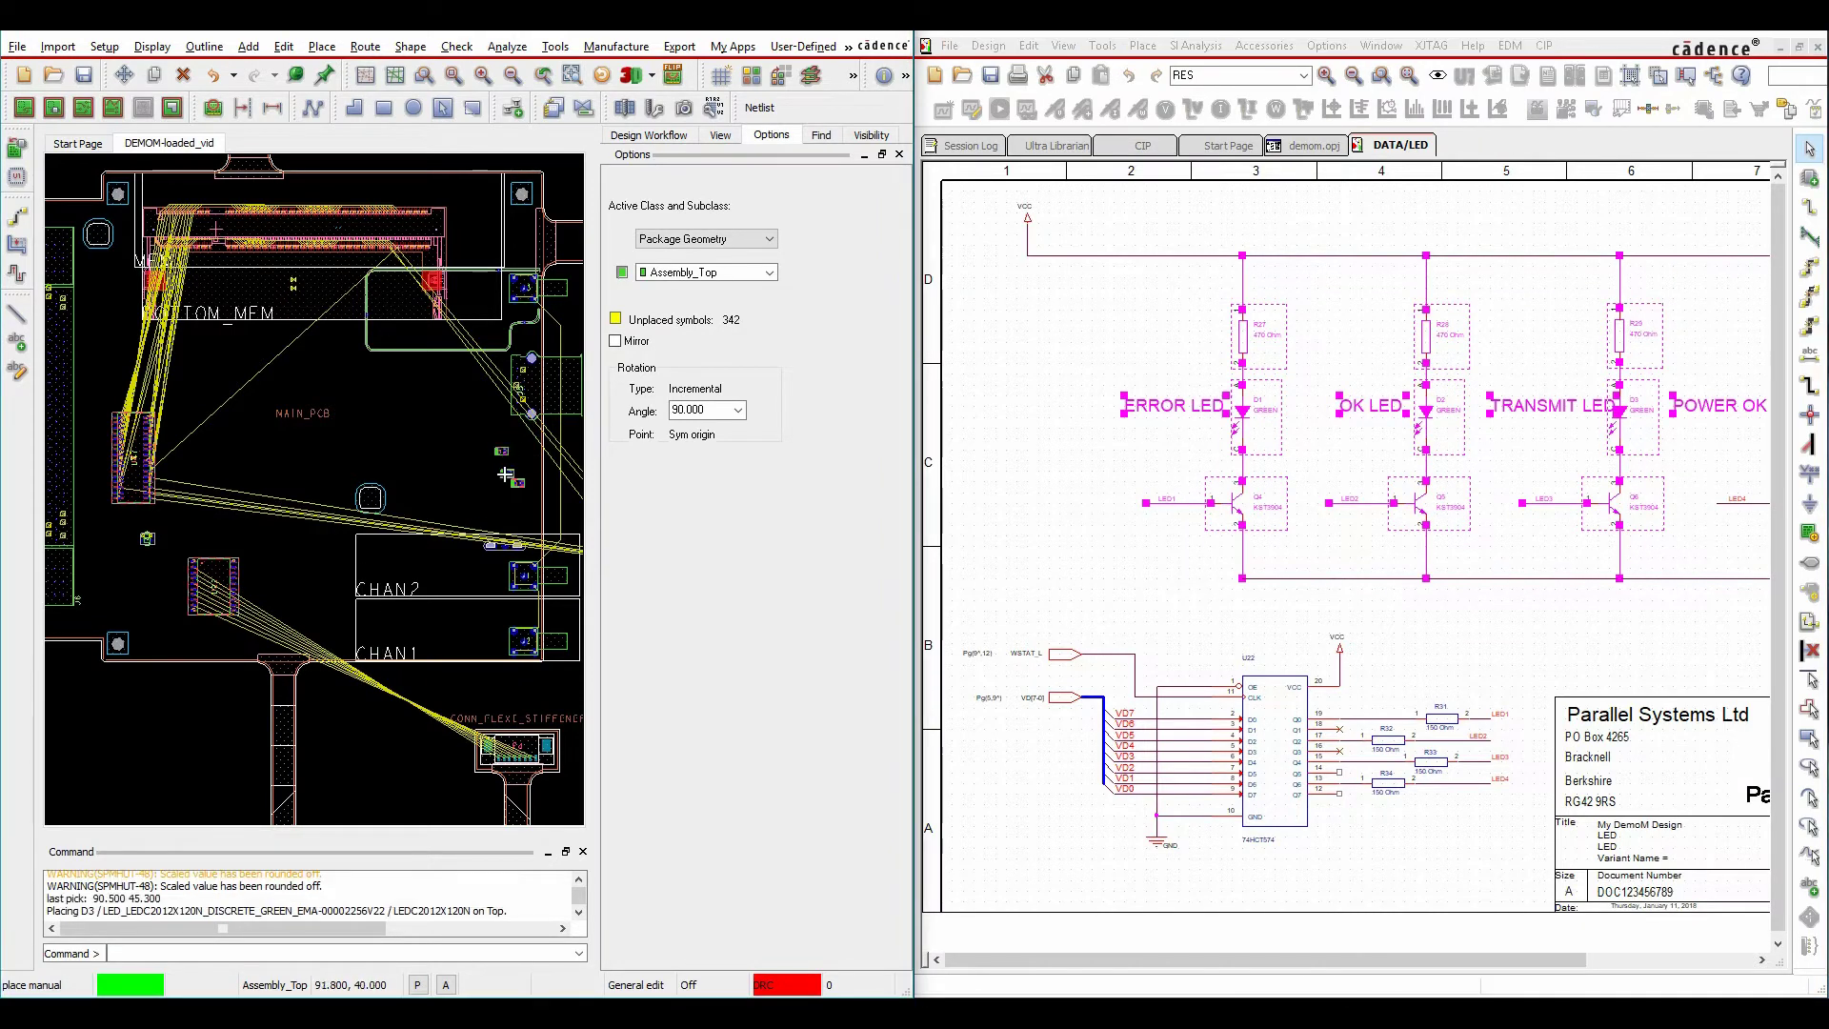
click(490, 474)
click(495, 492)
click(509, 505)
click(530, 496)
click(530, 512)
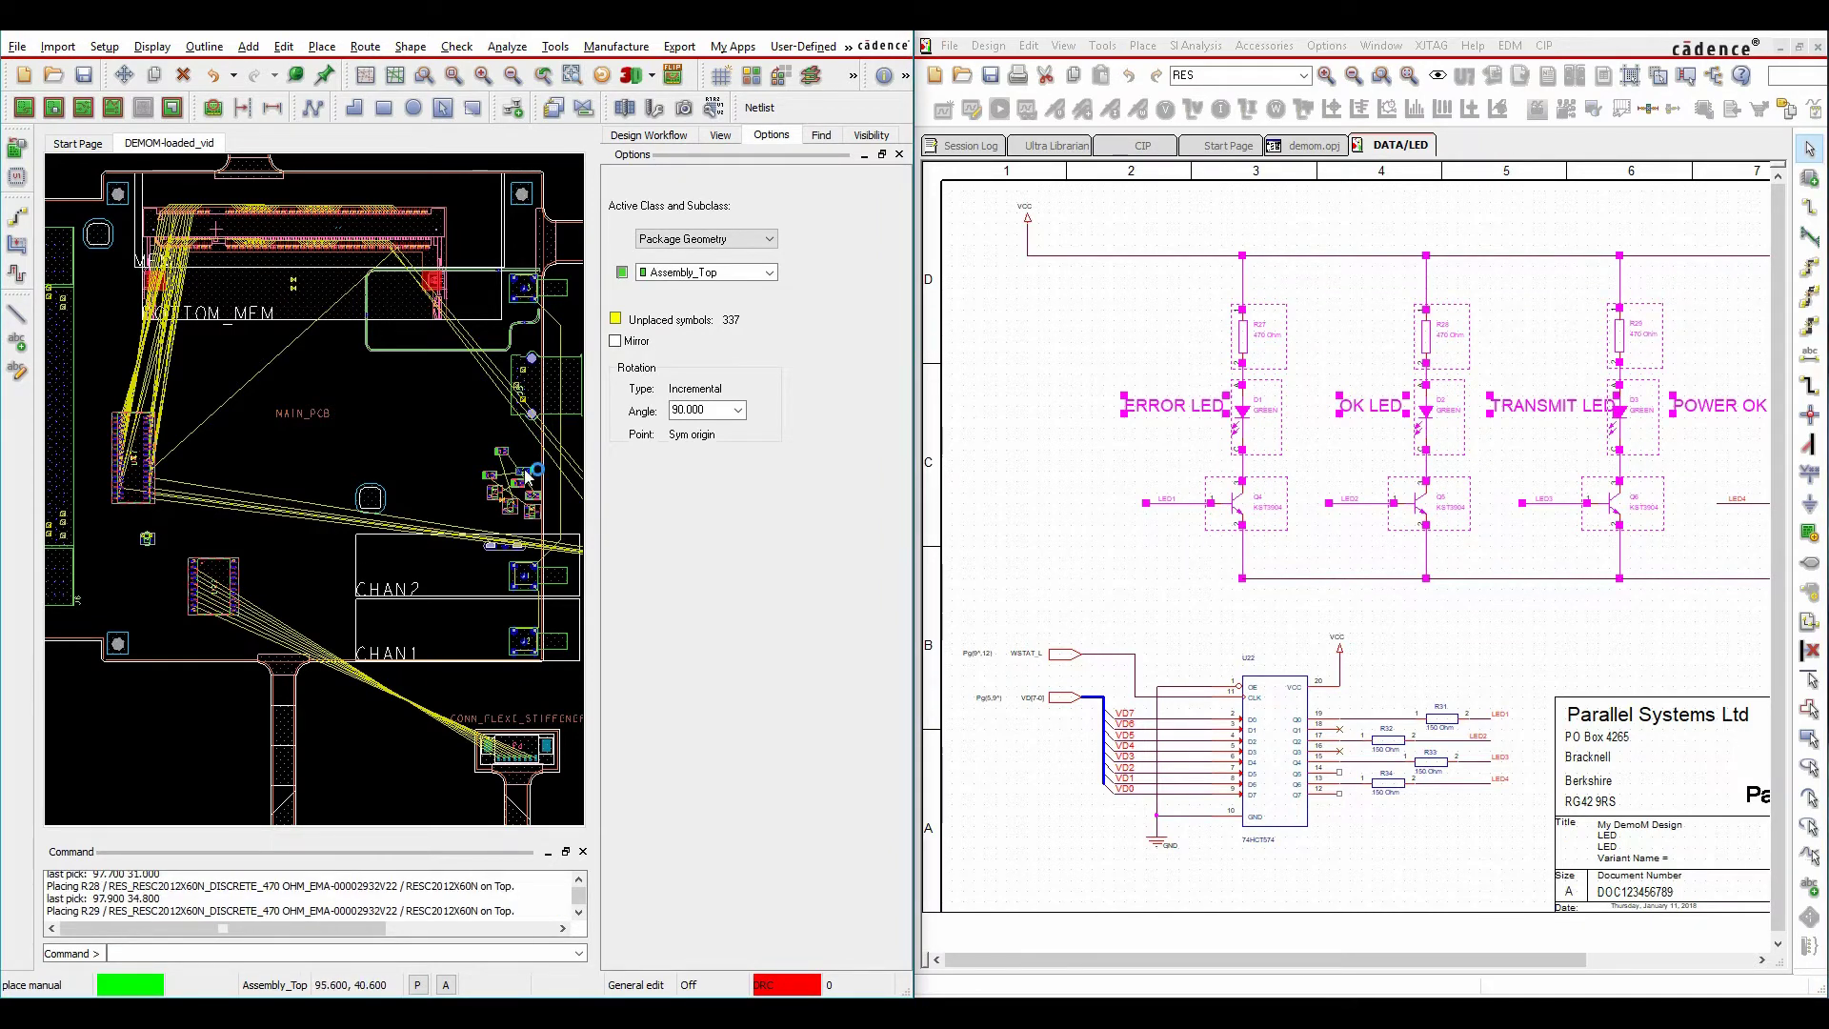
click(527, 477)
click(484, 462)
right_click(445, 429)
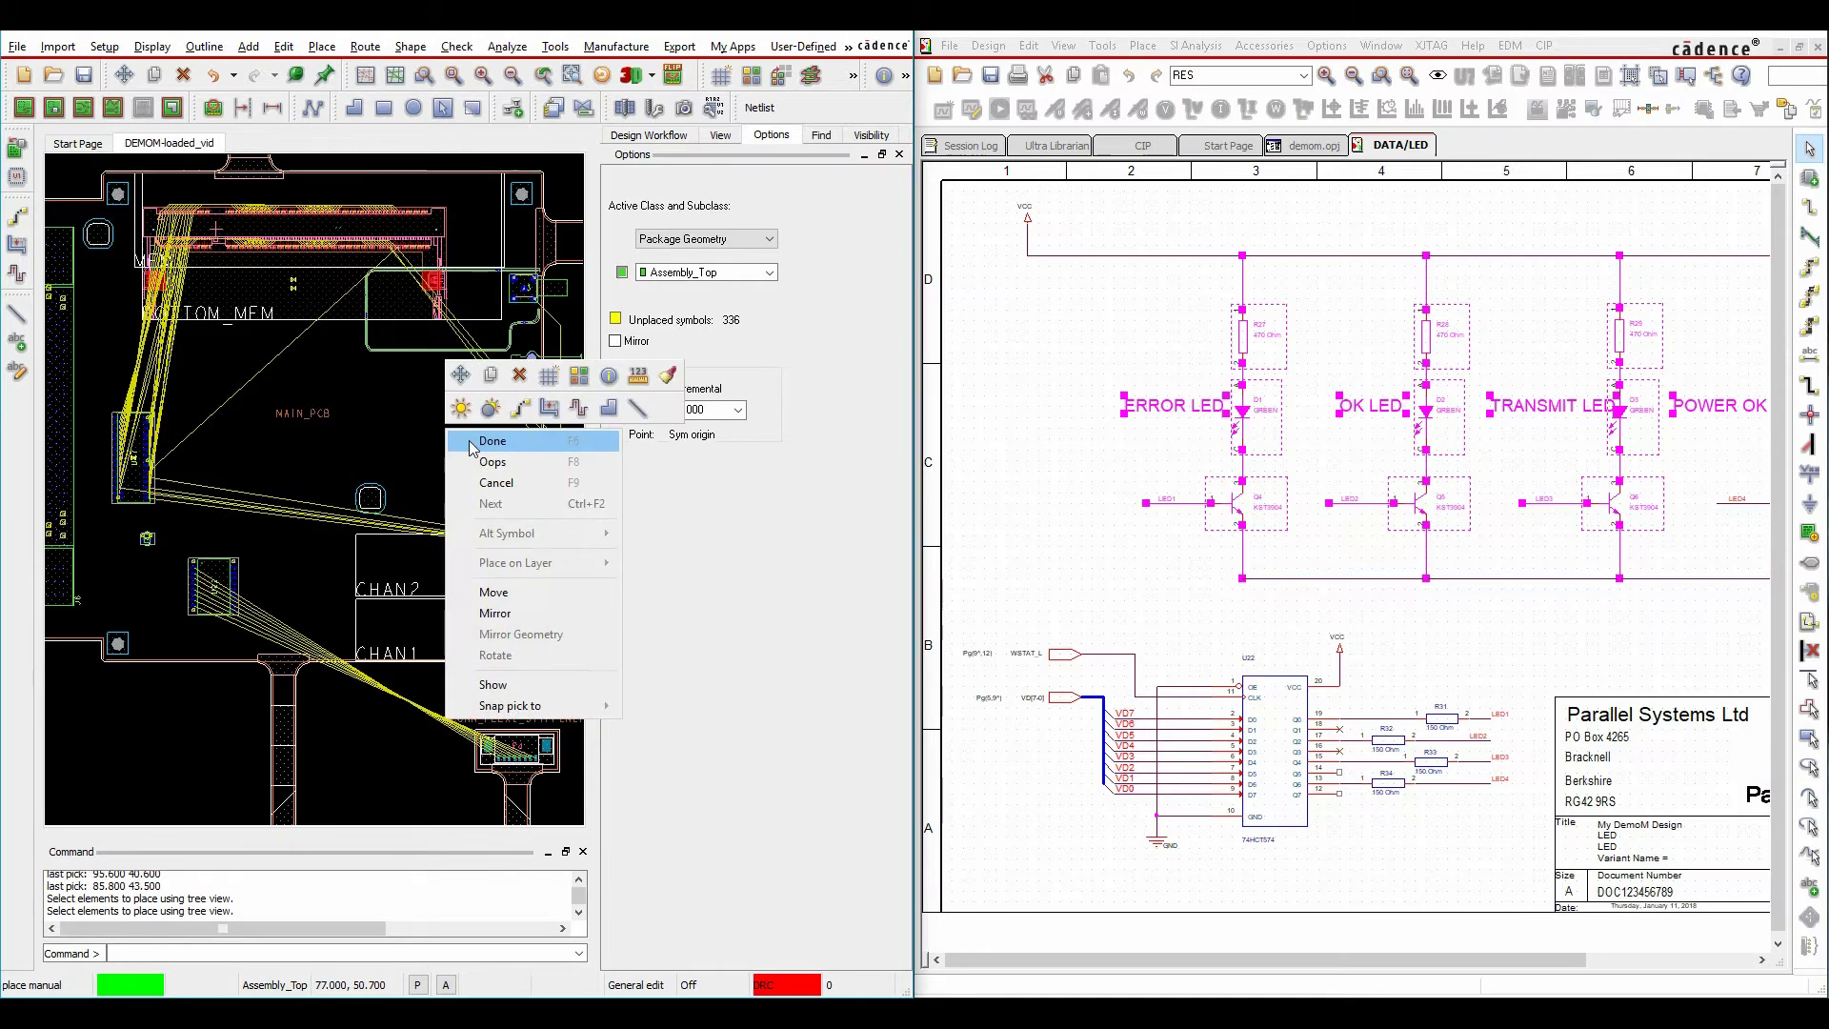
click(469, 436)
Set the board layout's application mode to Placement Edit.
click(1133, 341)
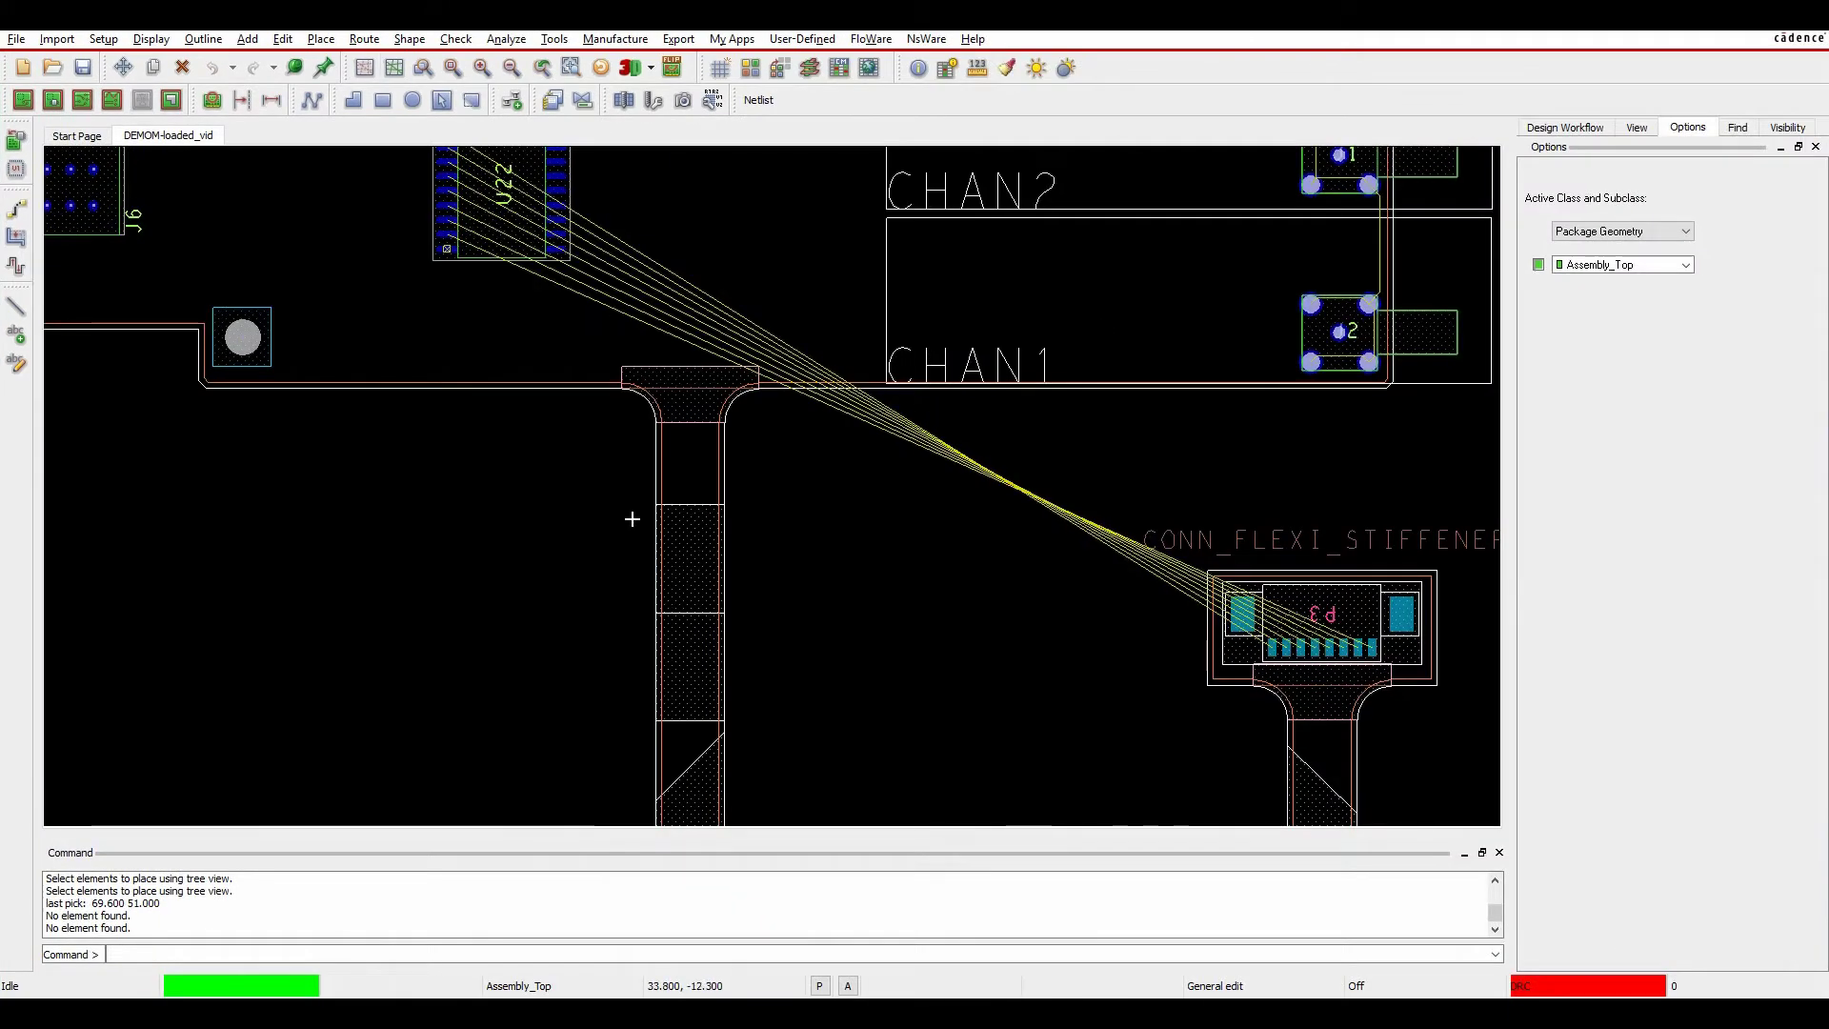
scroll(584, 489, down, 3)
middle_drag(1277, 457, 1243, 518)
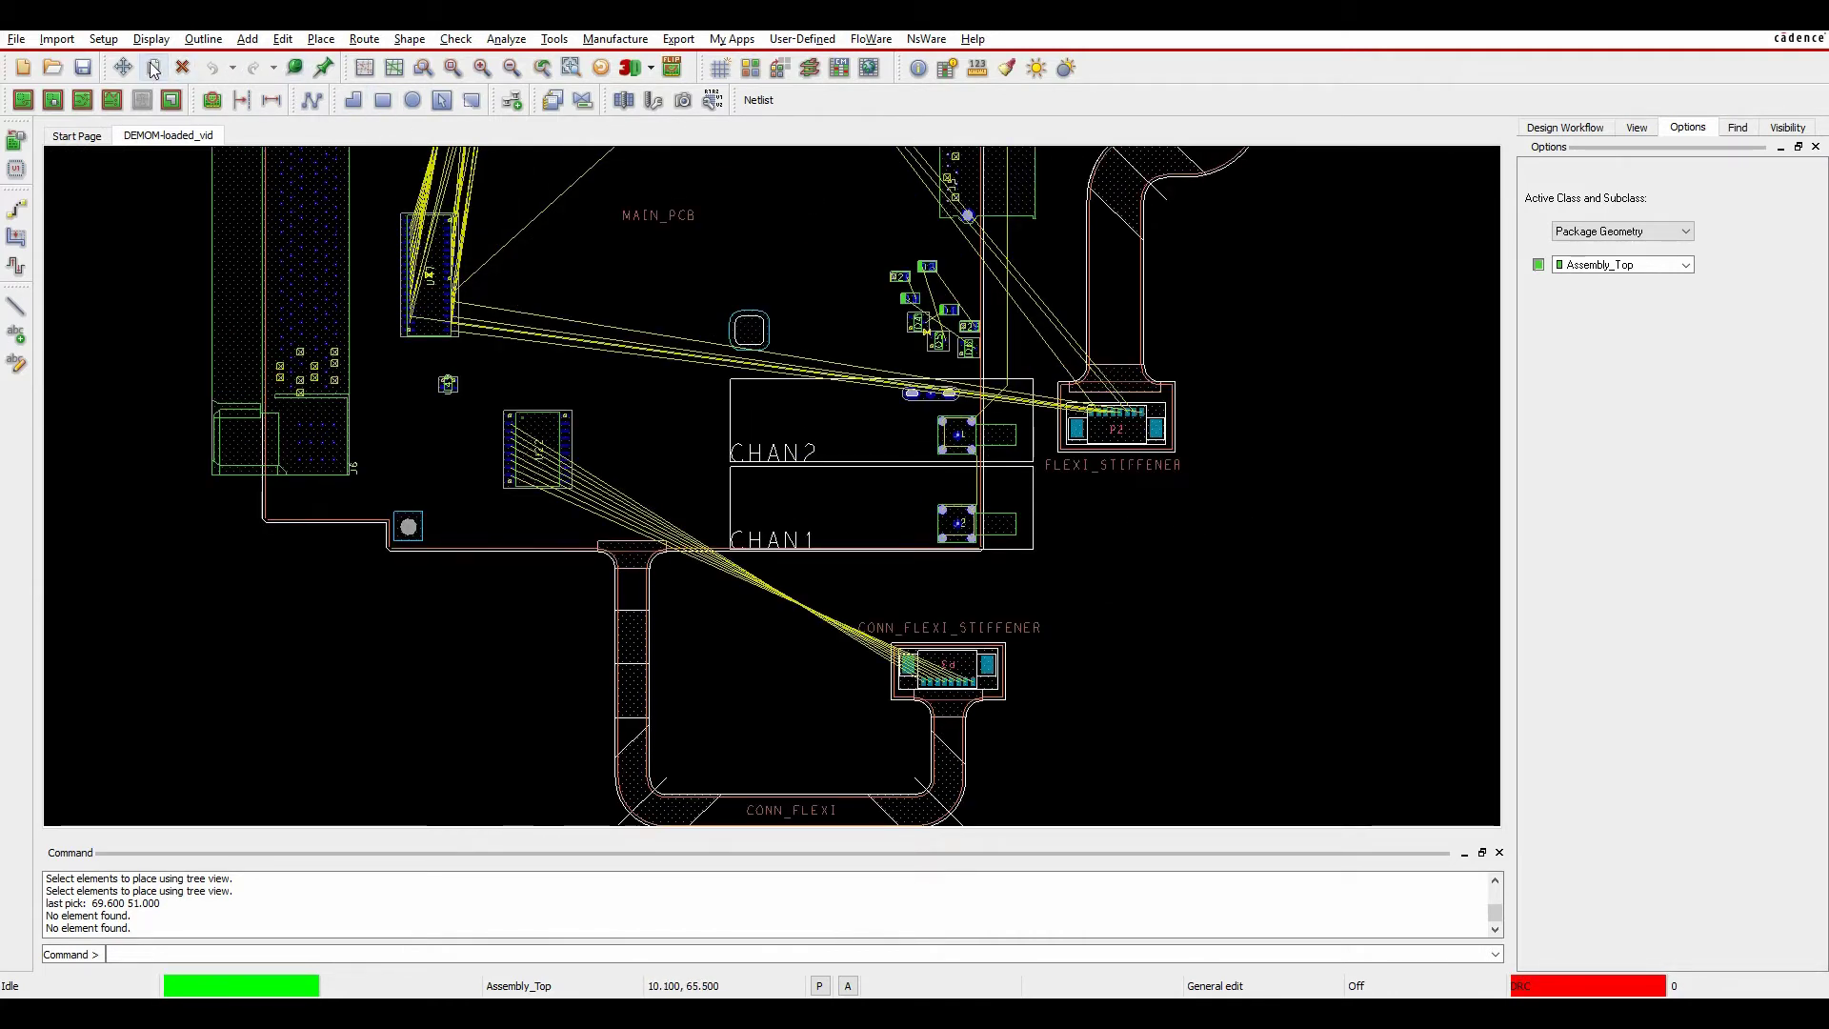
click(101, 39)
mouse_move(133, 62)
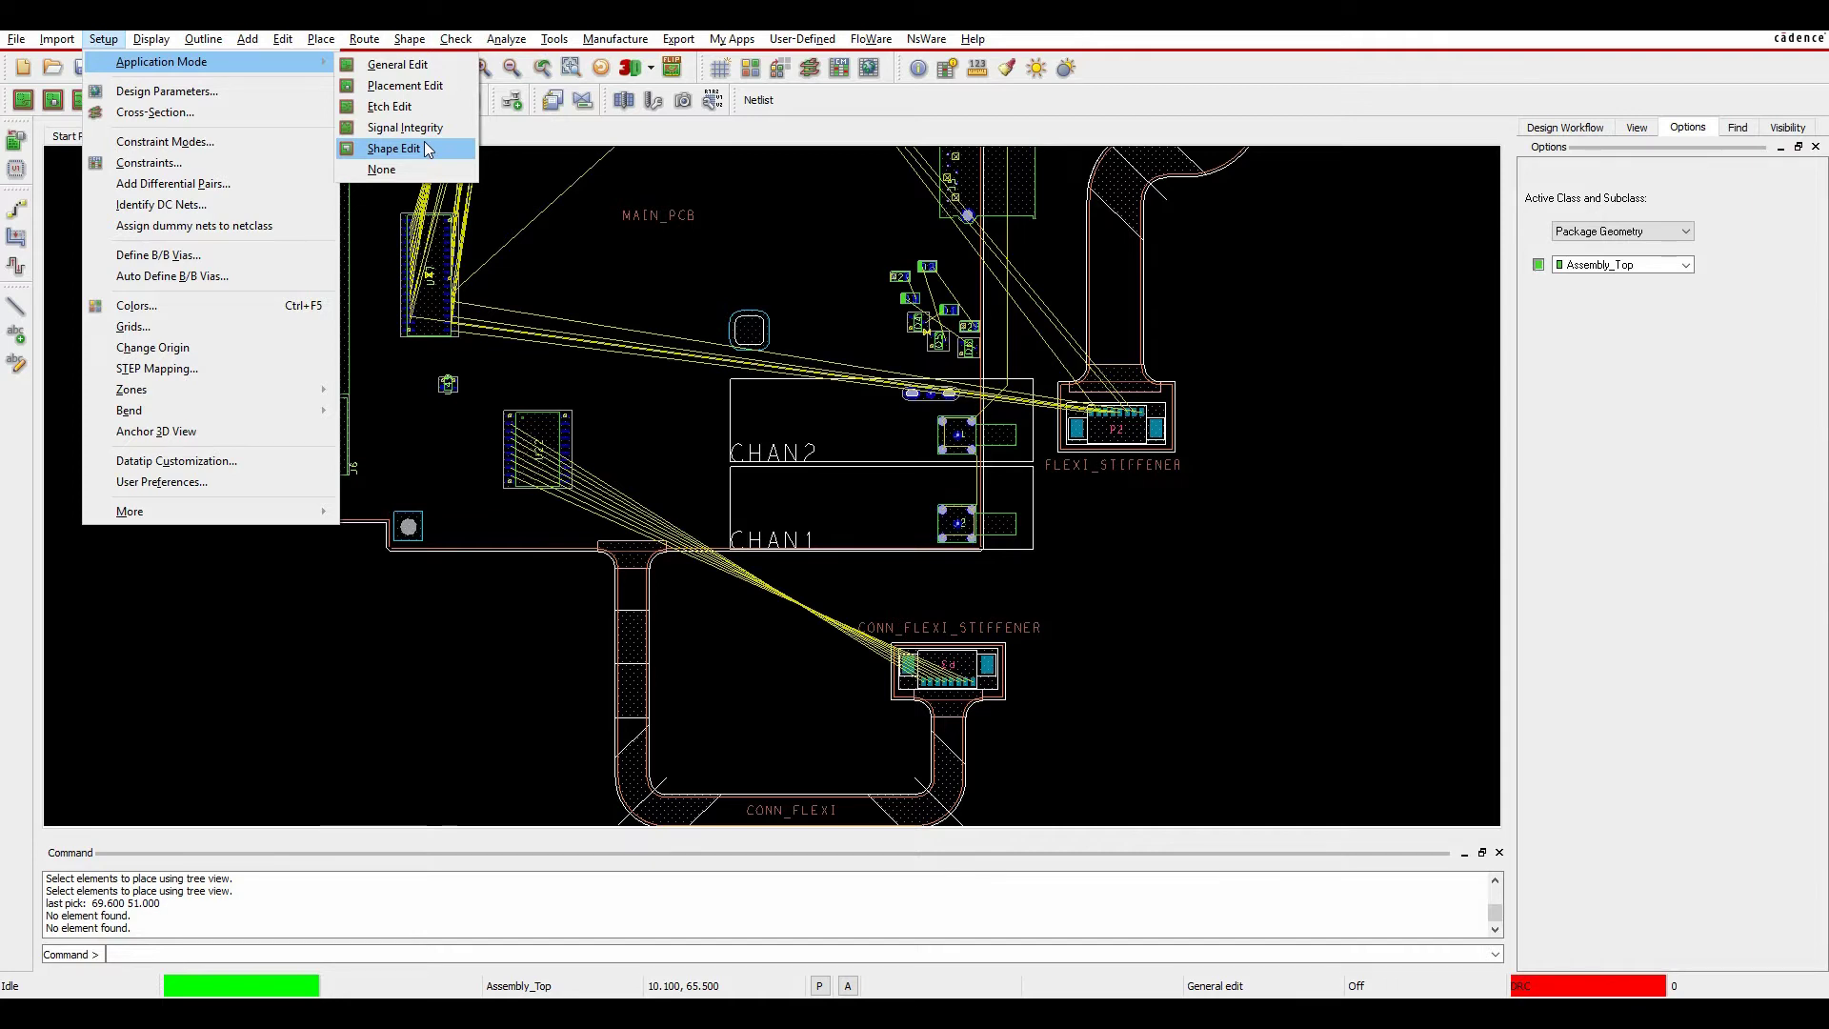
click(394, 86)
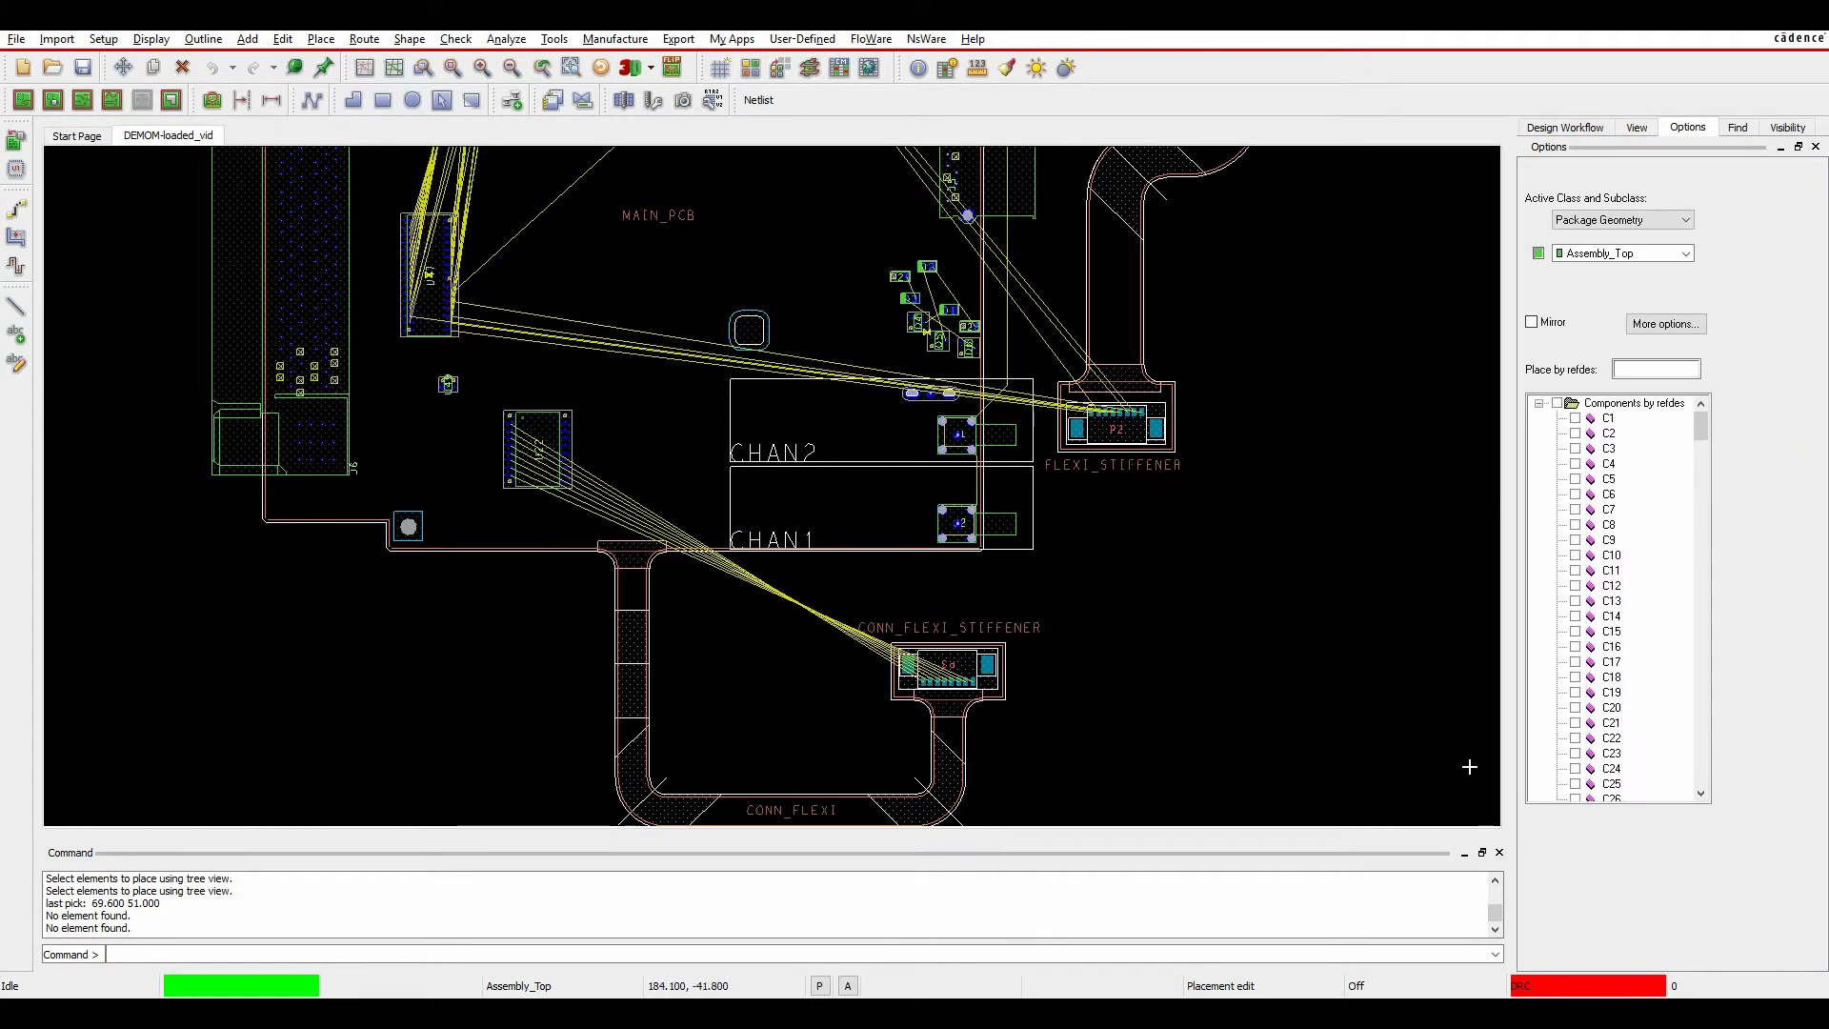
Place U39 to the left of U22 and U40 to the right of U47 using the refdes component tree.
drag(1704, 429, 1695, 774)
click(1574, 601)
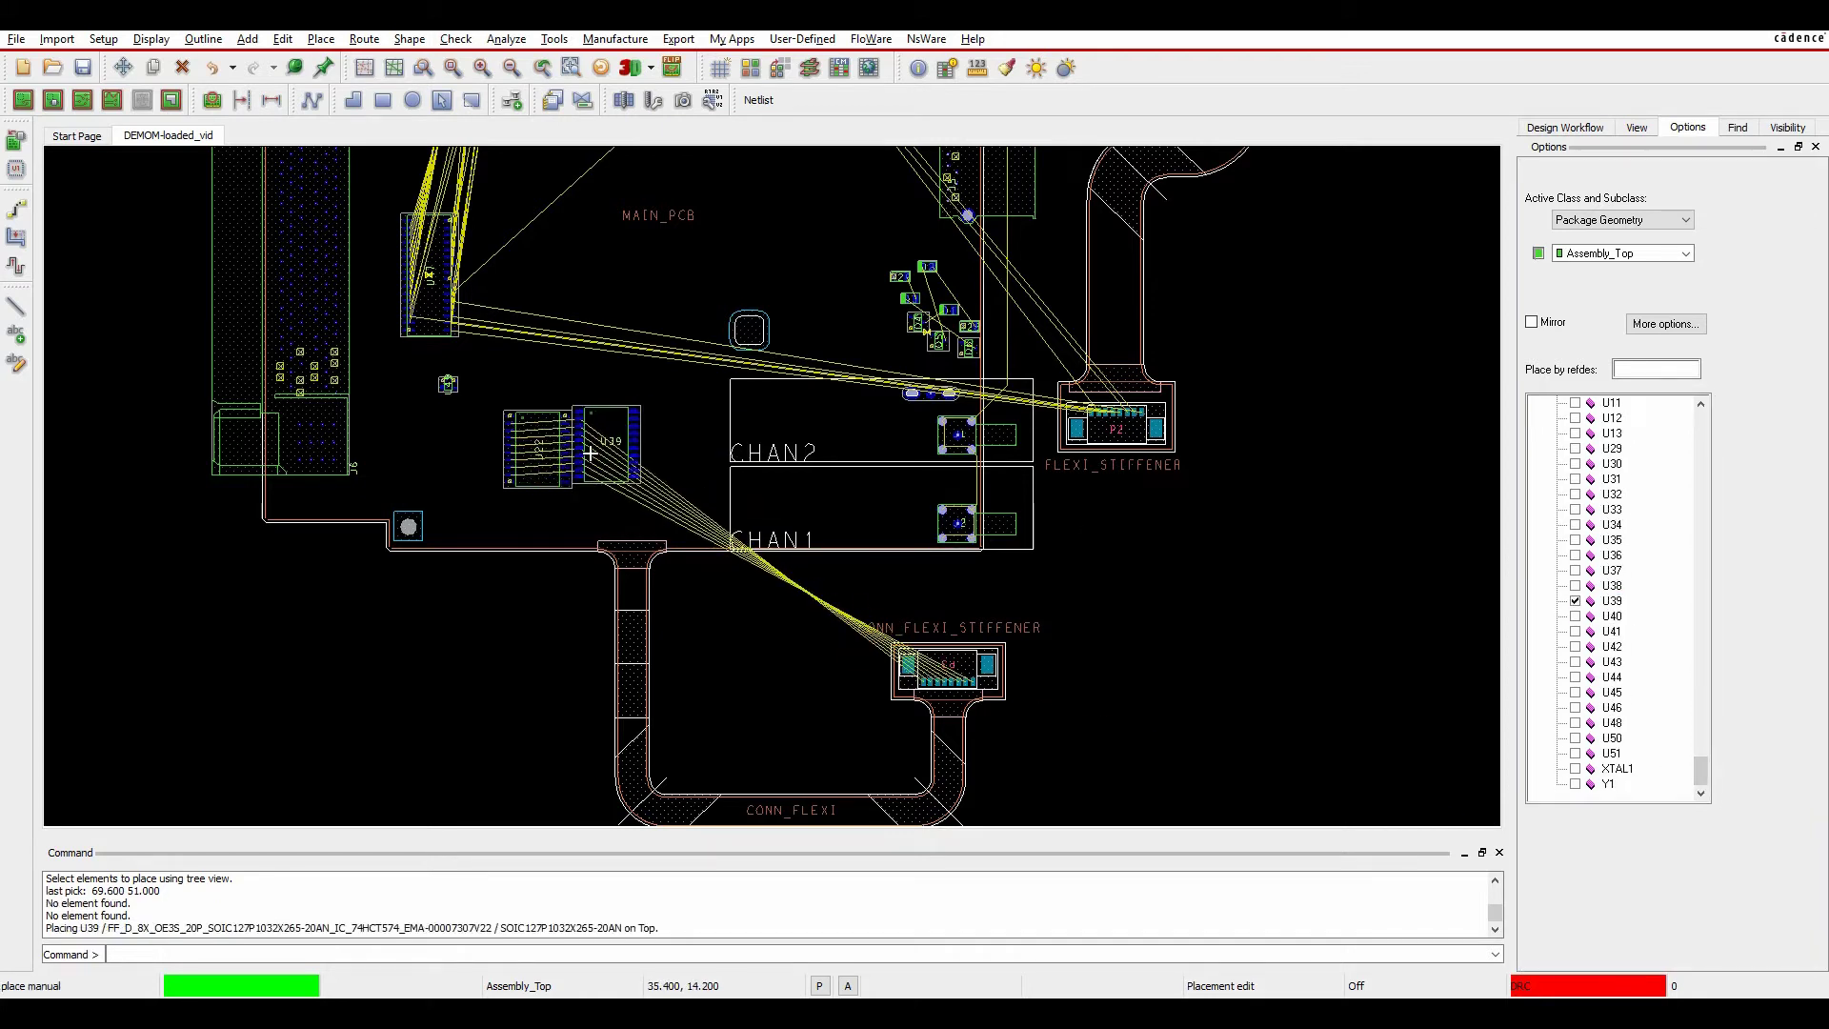
click(439, 467)
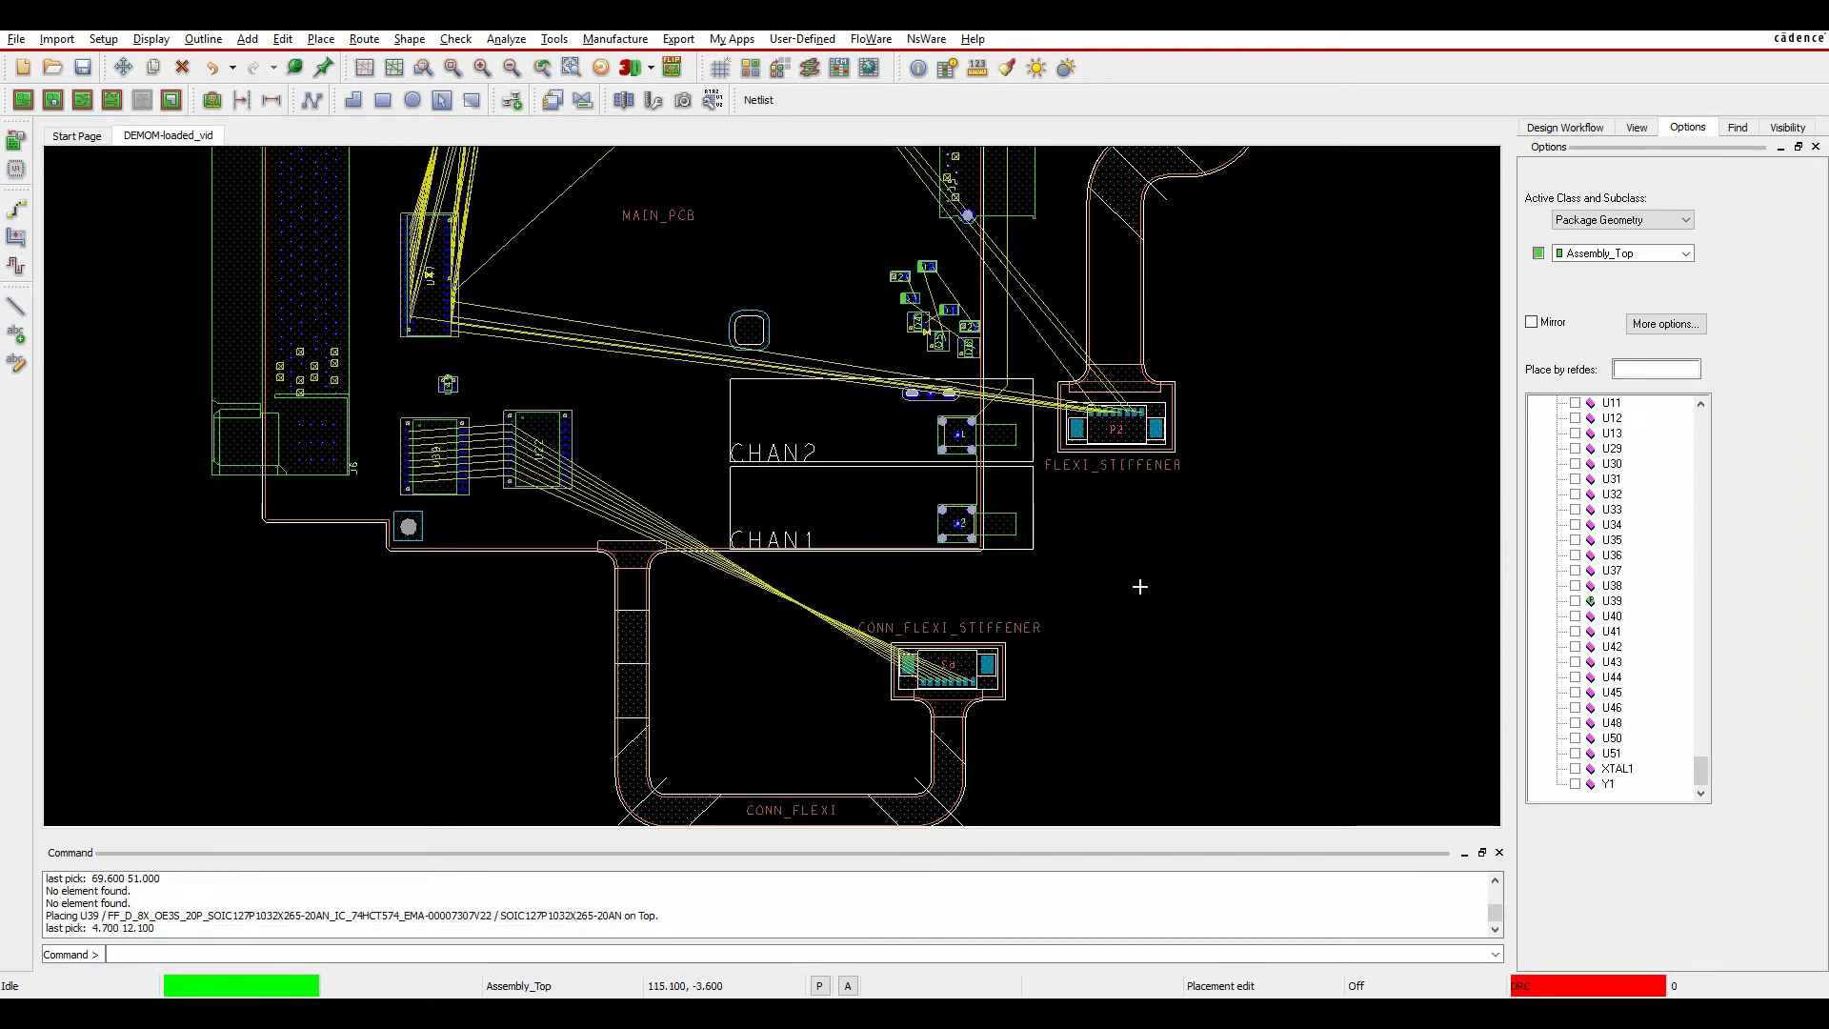
click(1575, 616)
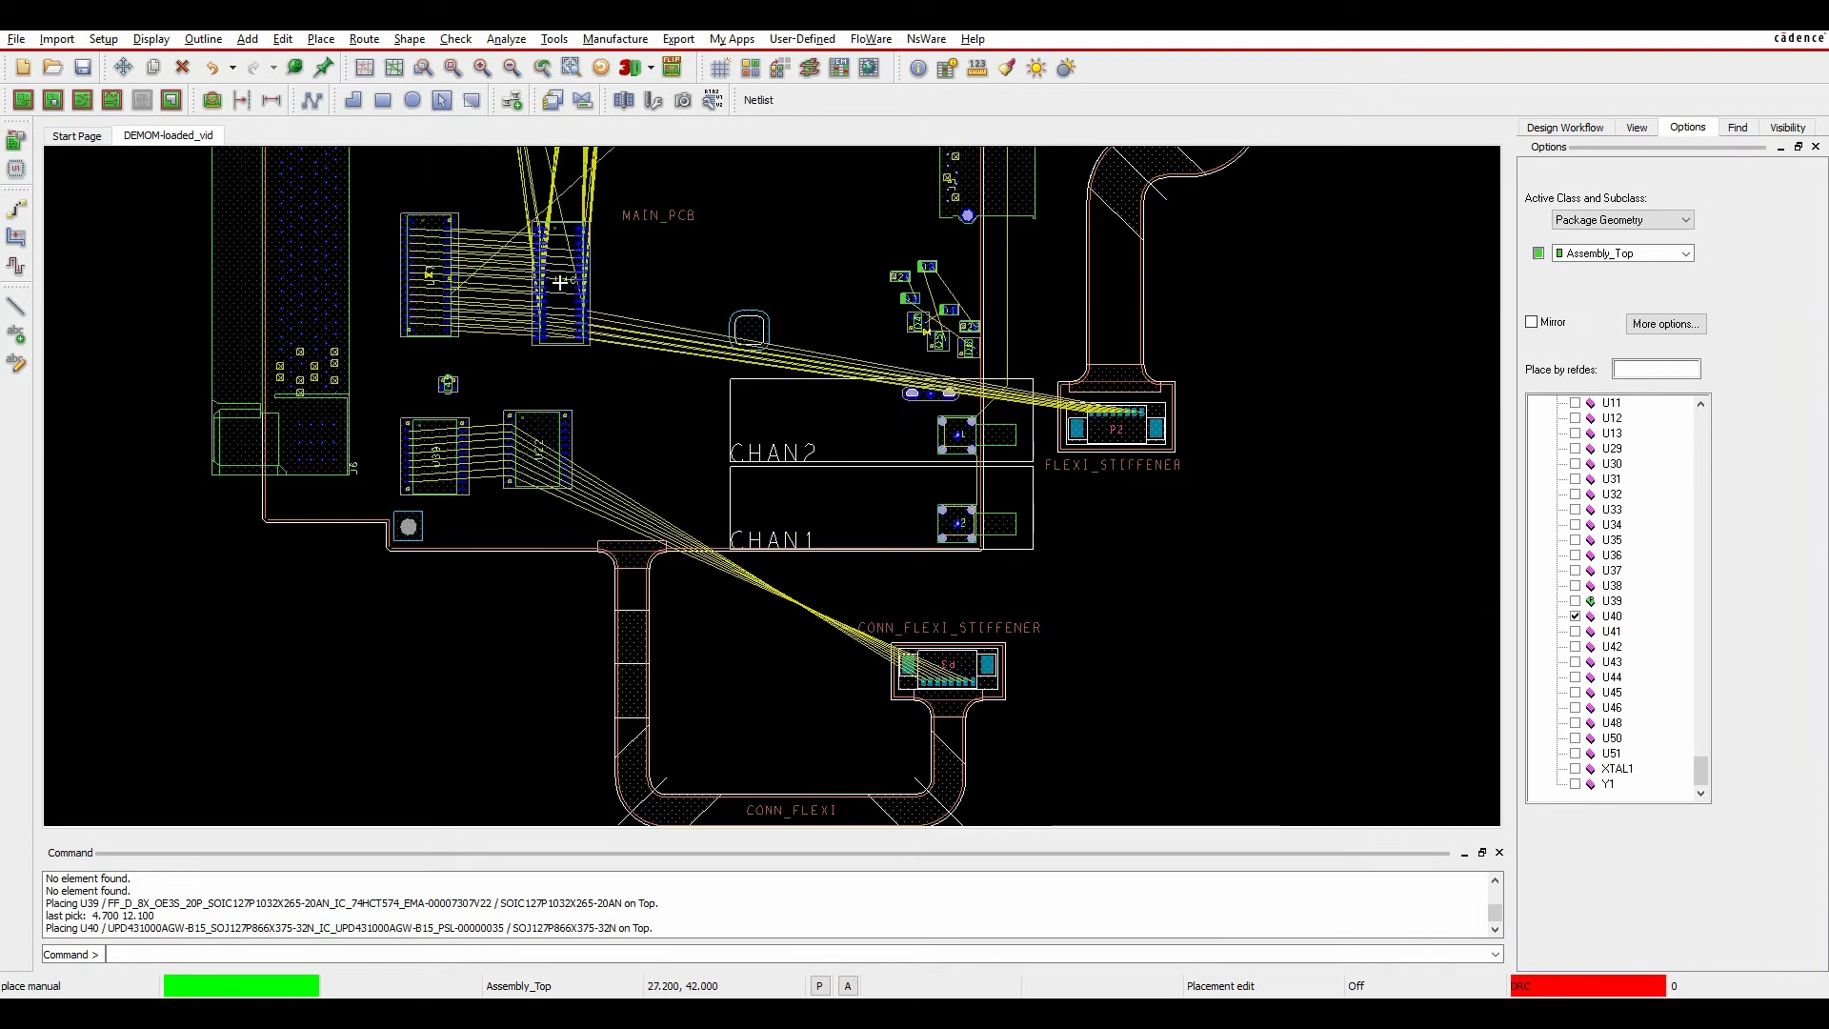
click(544, 281)
right_click(671, 294)
mouse_move(716, 265)
click(881, 259)
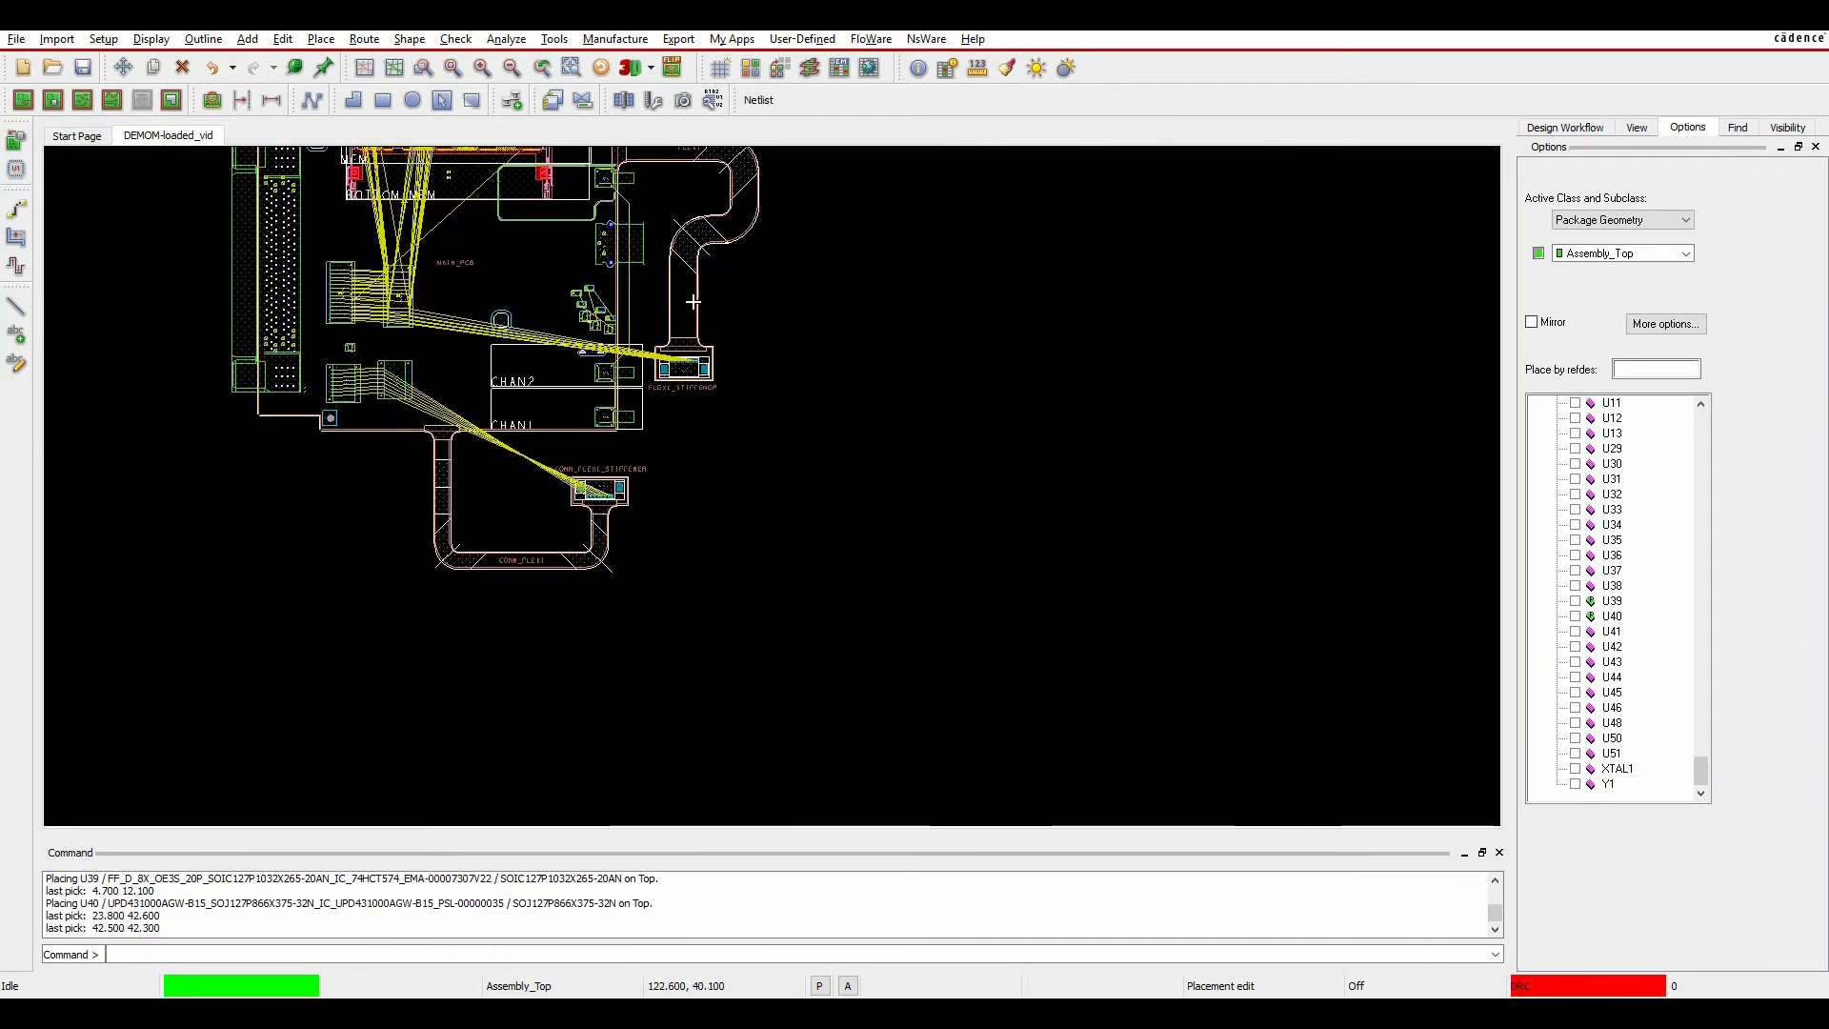
Open Quickplace and move its dialog clear of the board.
scroll(857, 515, up, 4)
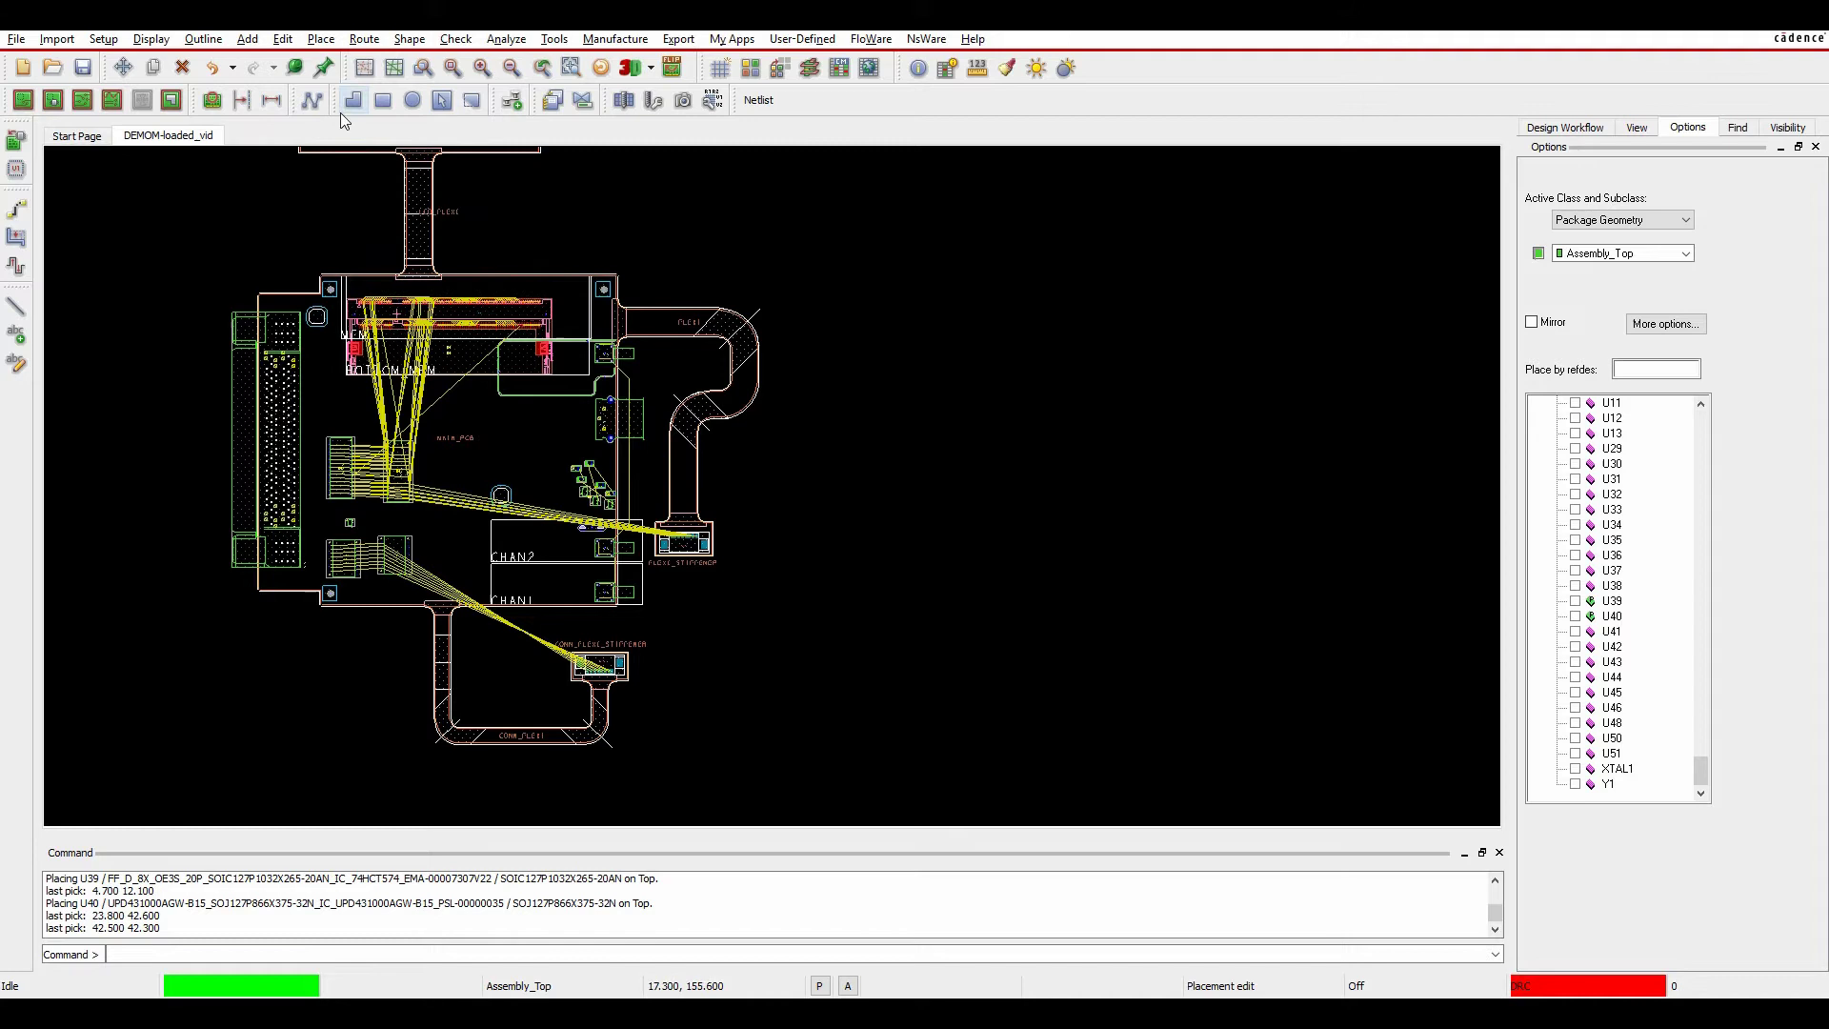
click(319, 40)
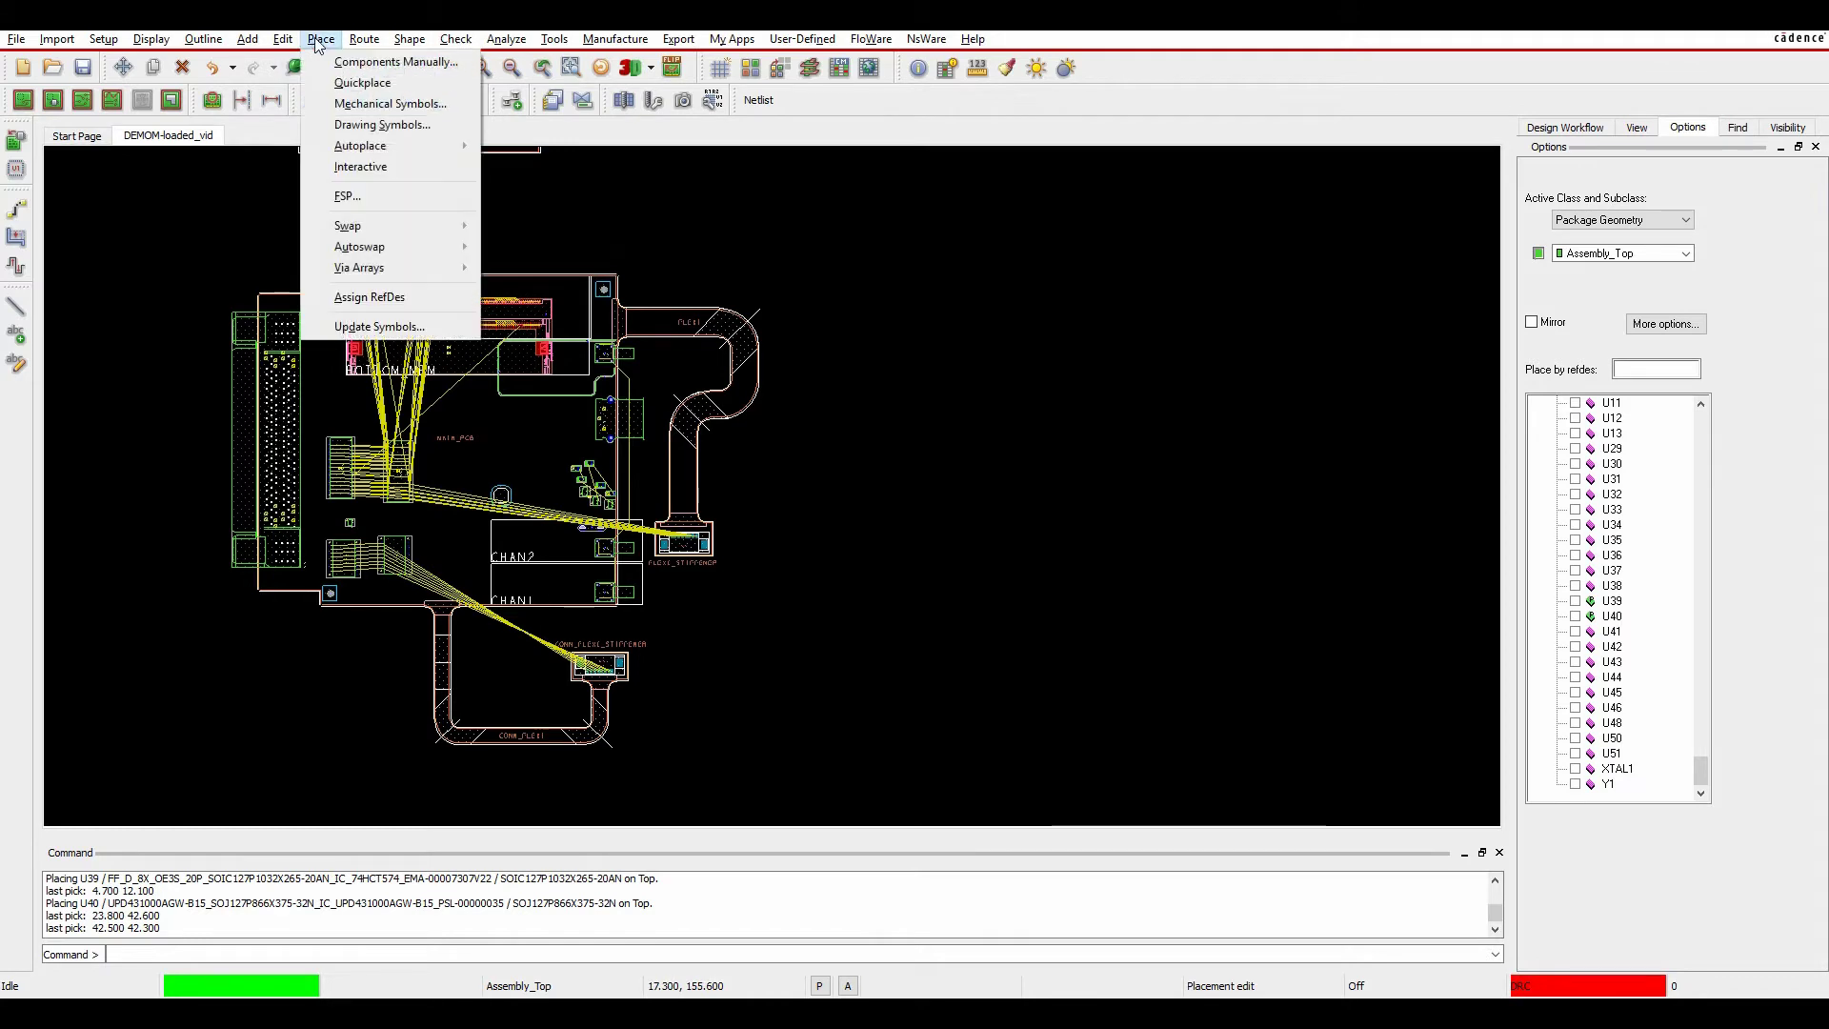
click(339, 84)
drag(124, 80, 894, 106)
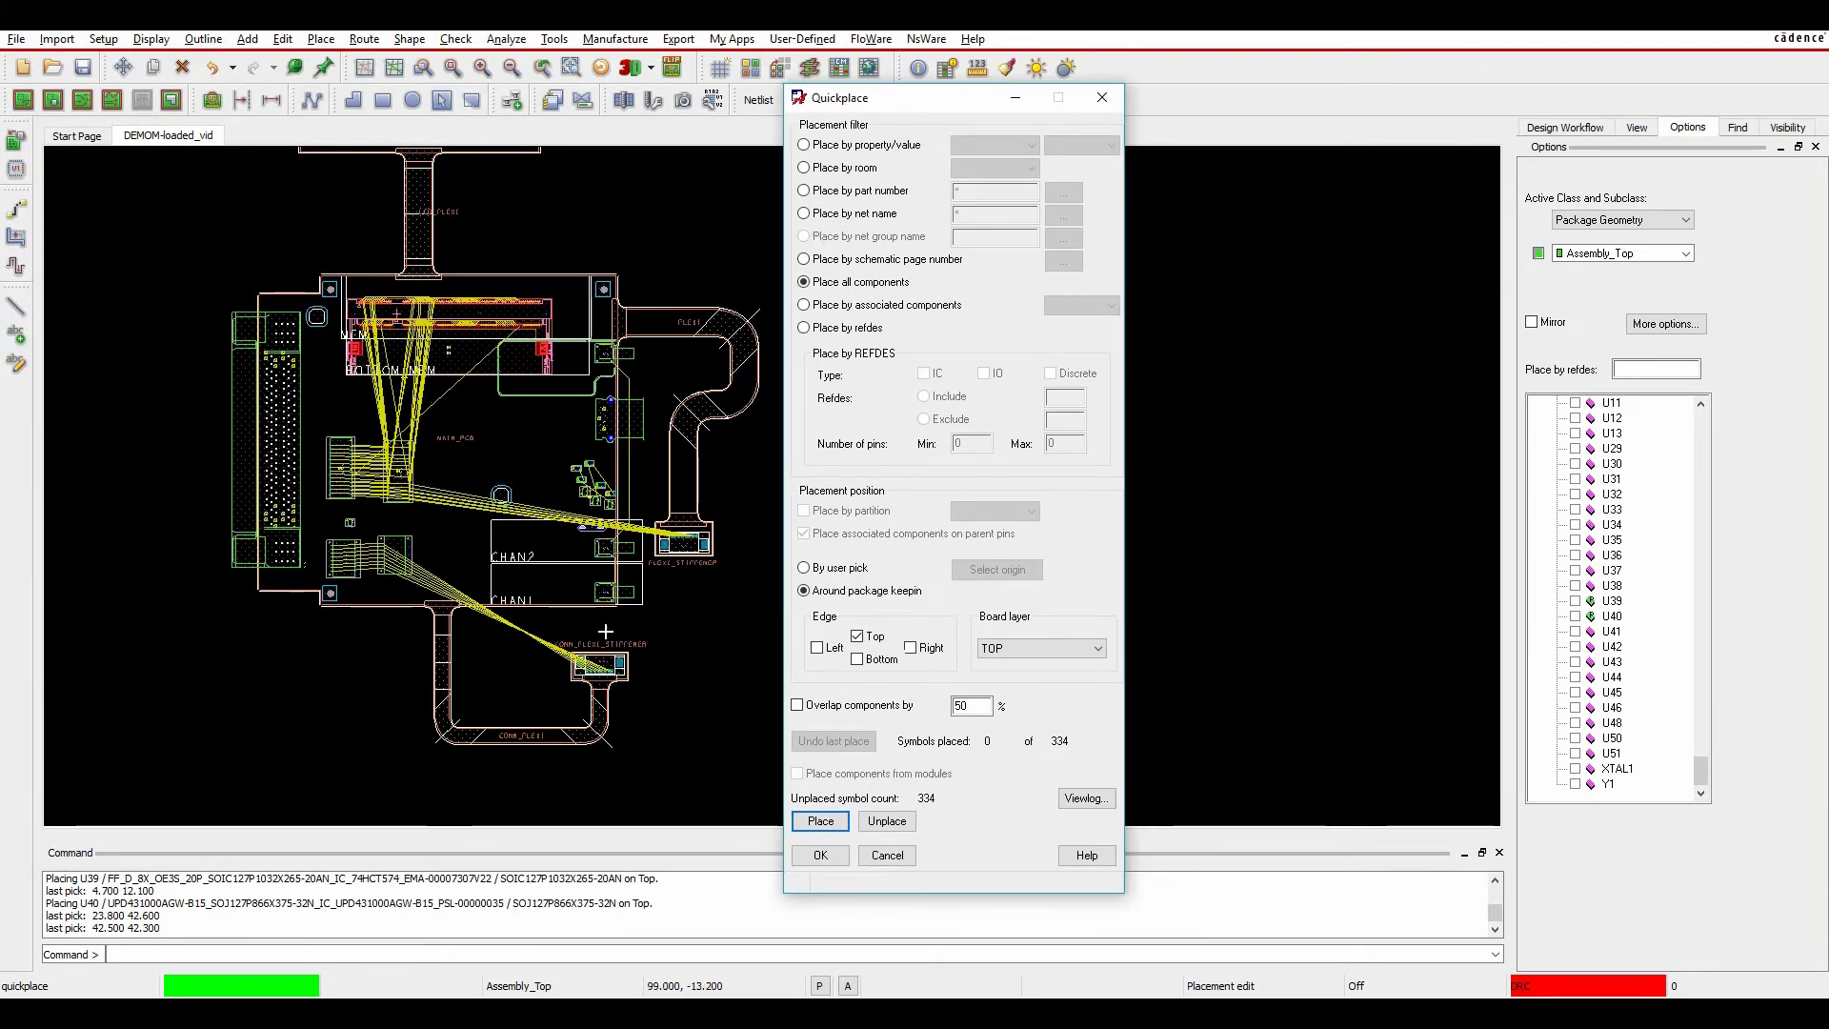
Switch to the schematic, open the D/A, AMP page for occurrence DATA/DATA/DAAMP1, examine U32's part properties, and return to the board layout.
key(alt+Tab)
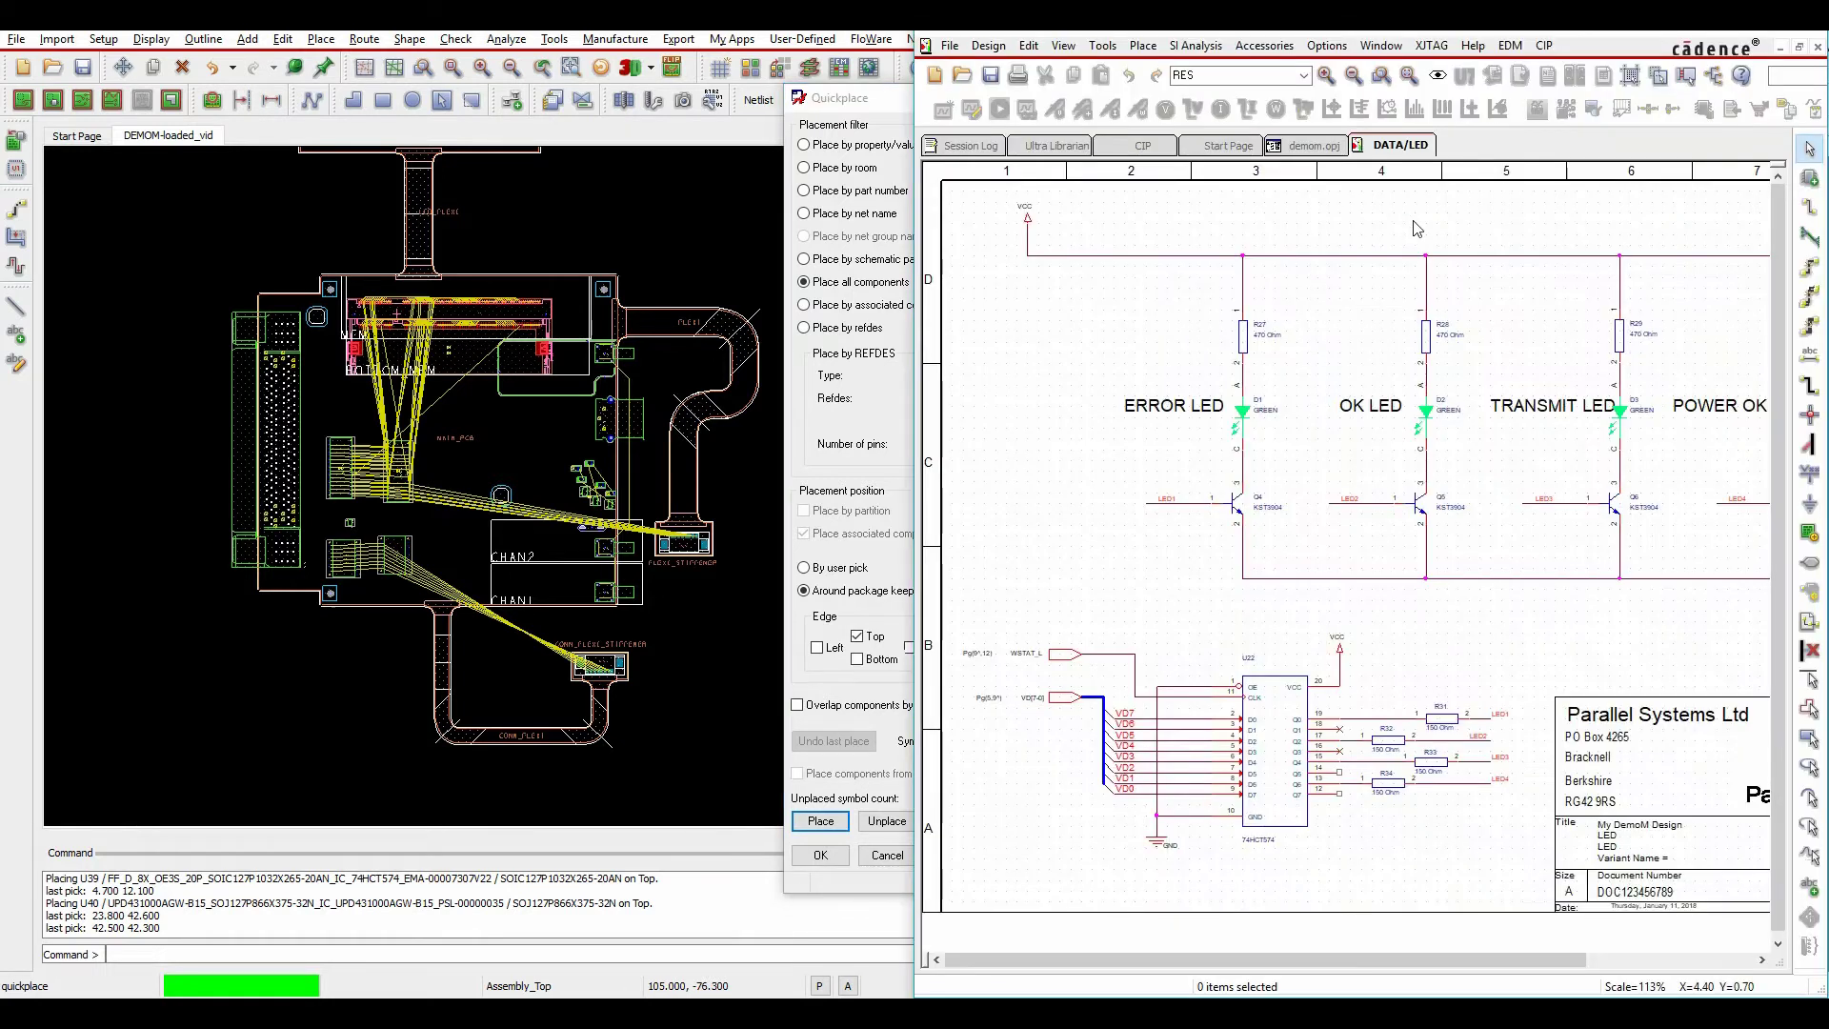
click(1310, 144)
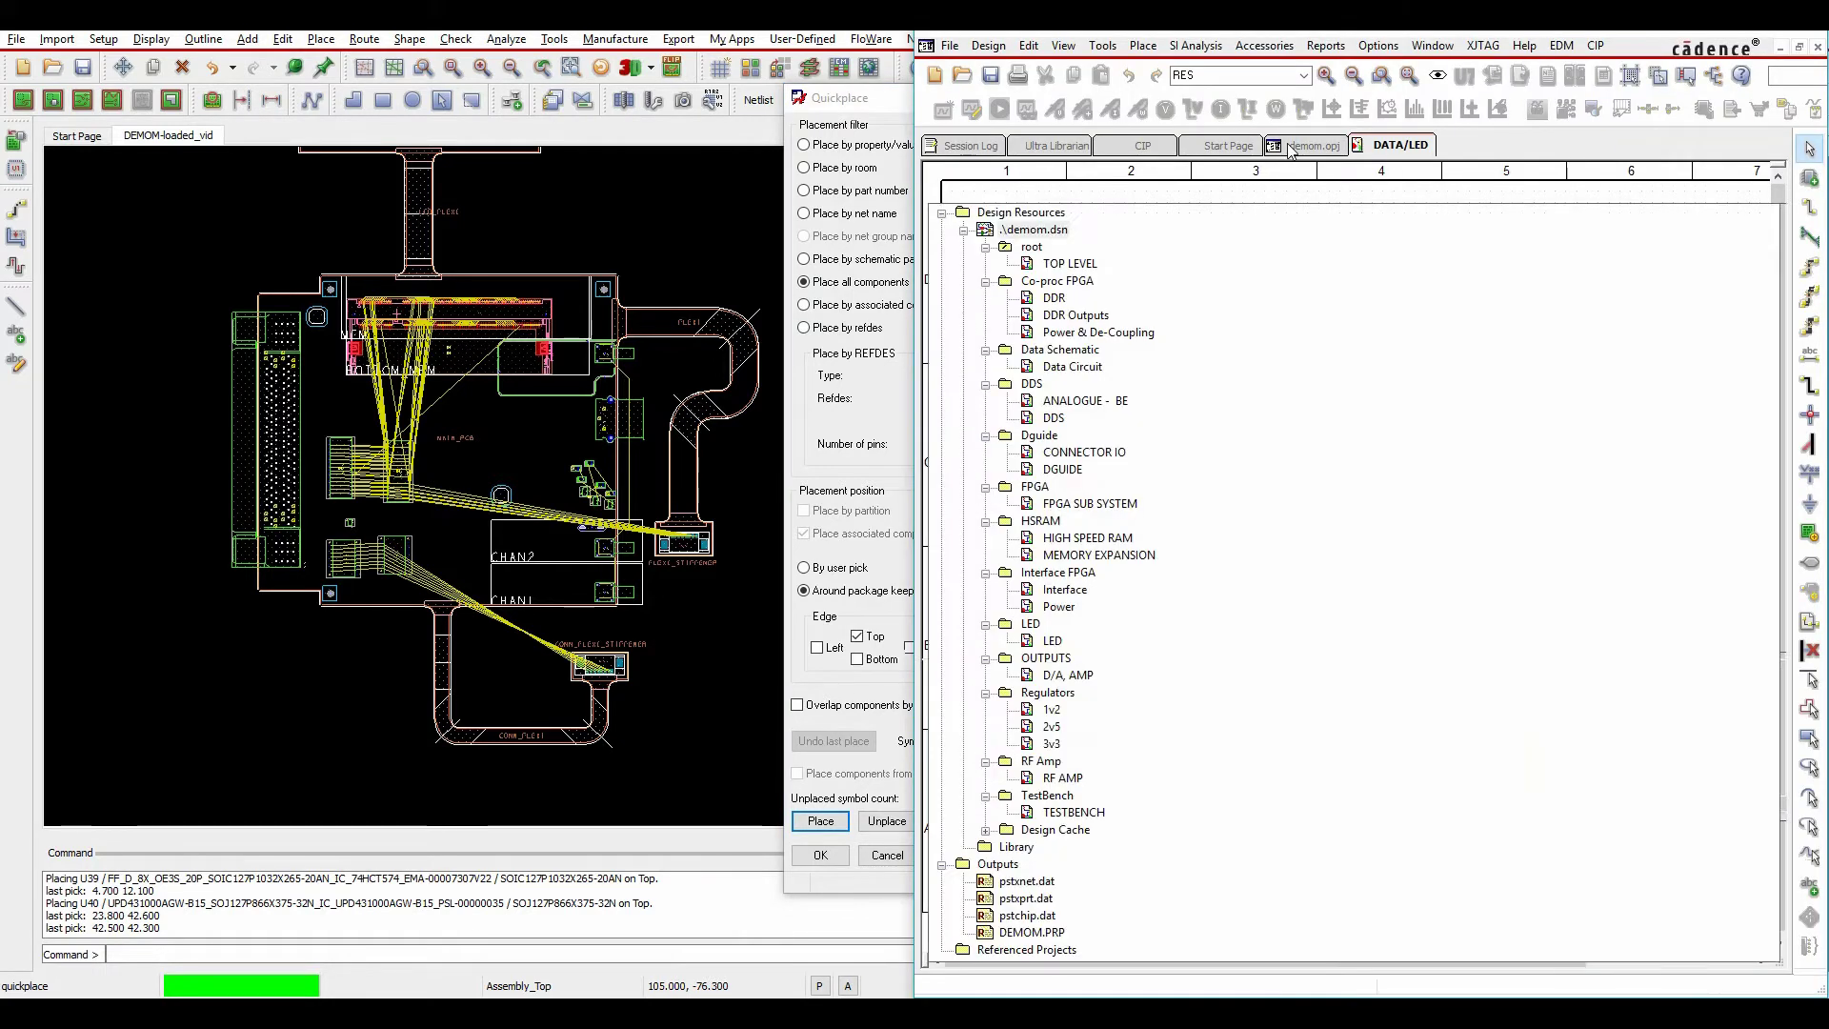
double_click(1057, 677)
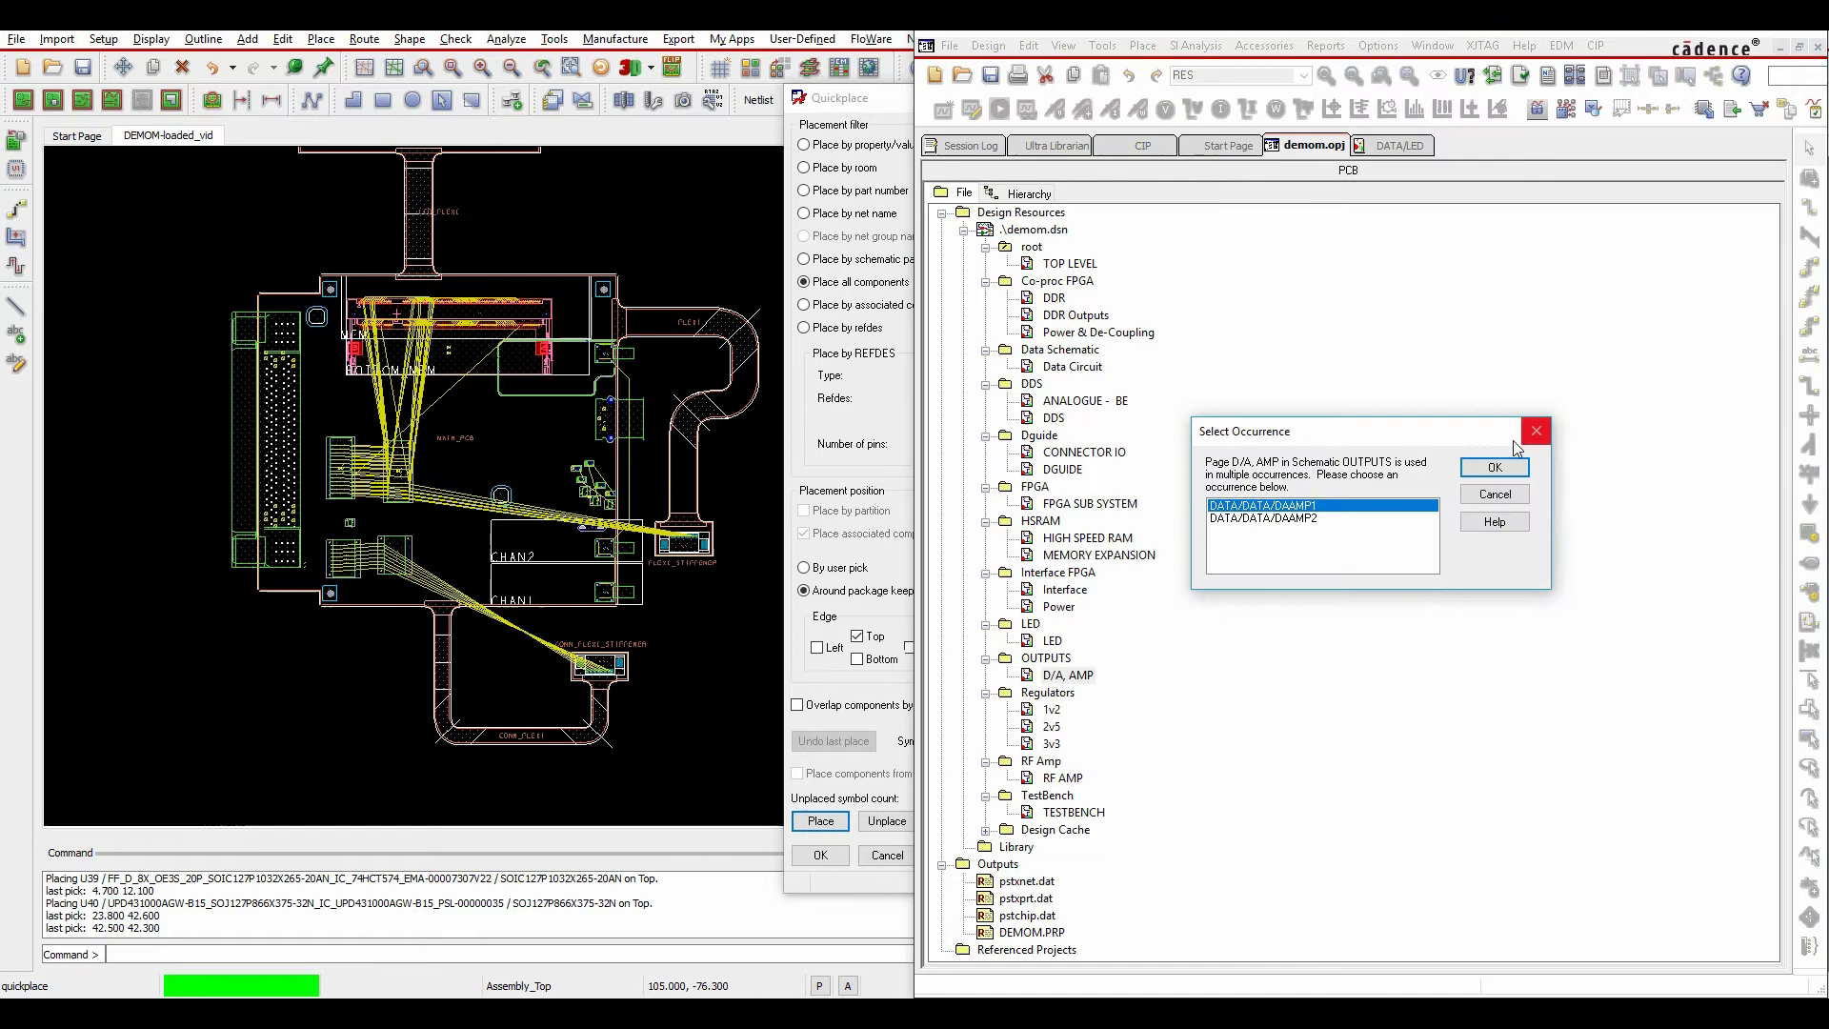
click(1503, 463)
drag(1478, 549, 1157, 509)
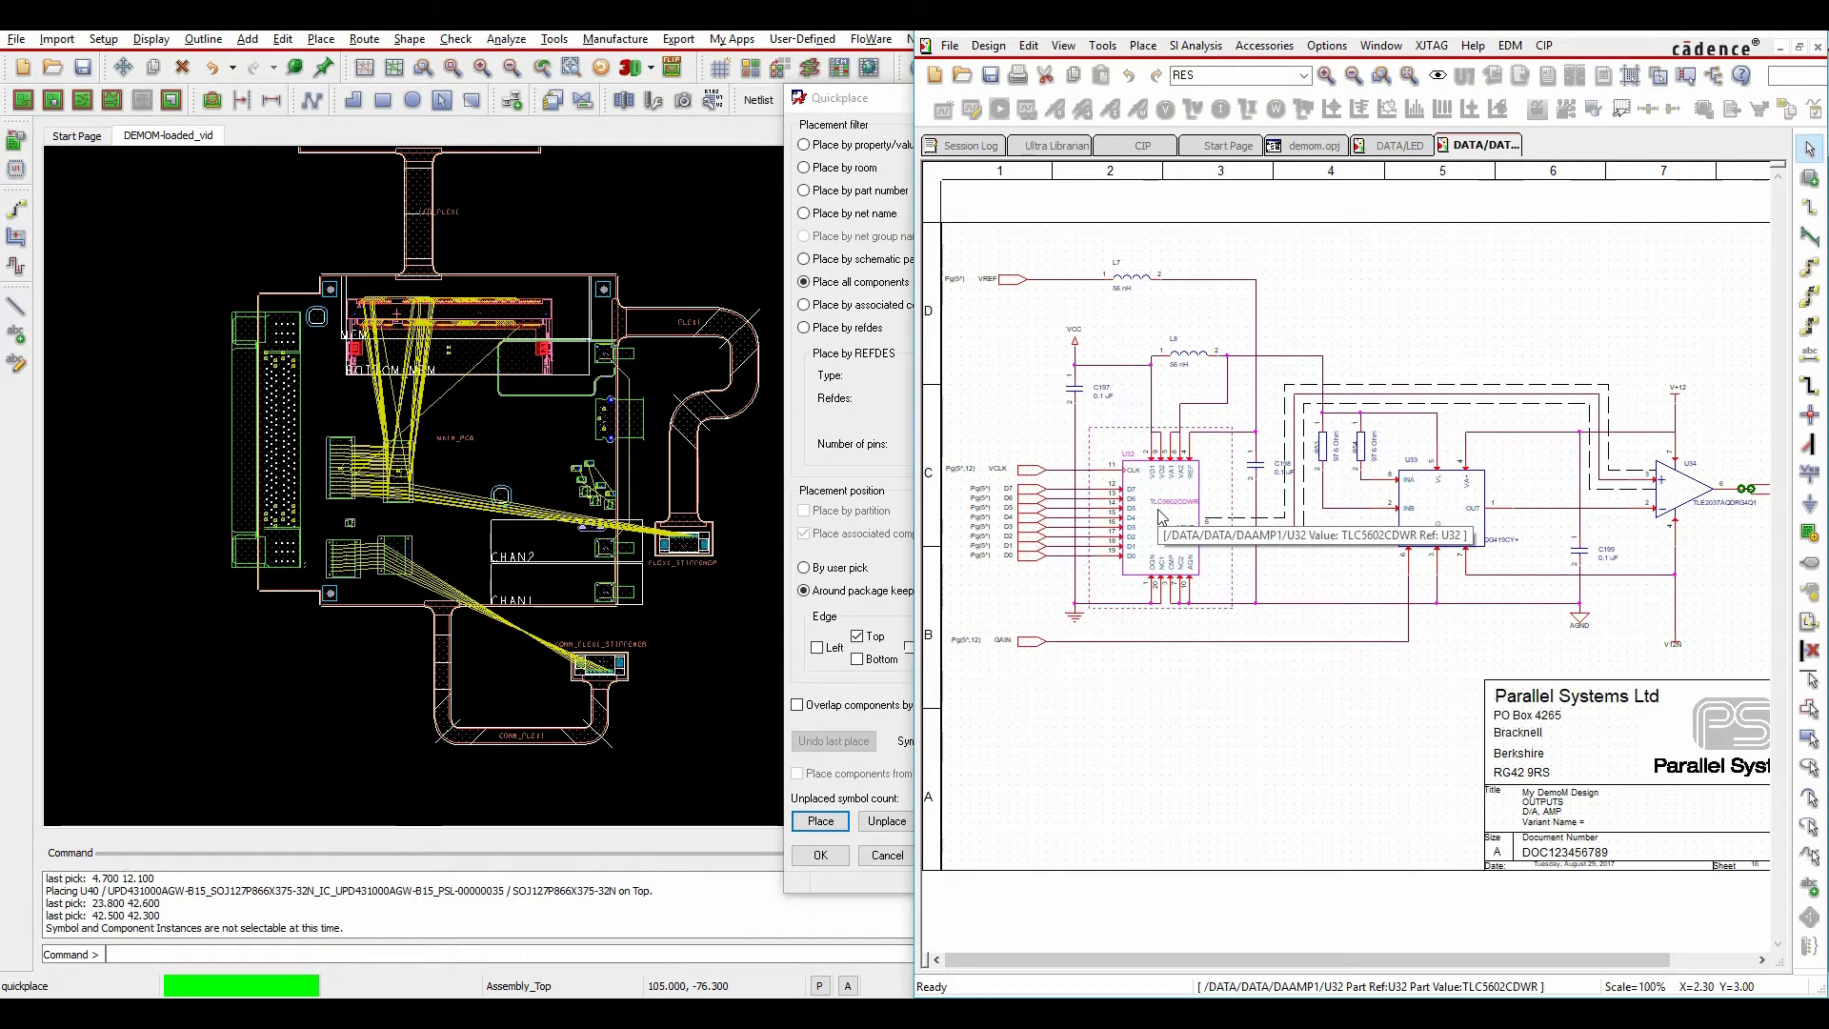
double_click(1157, 509)
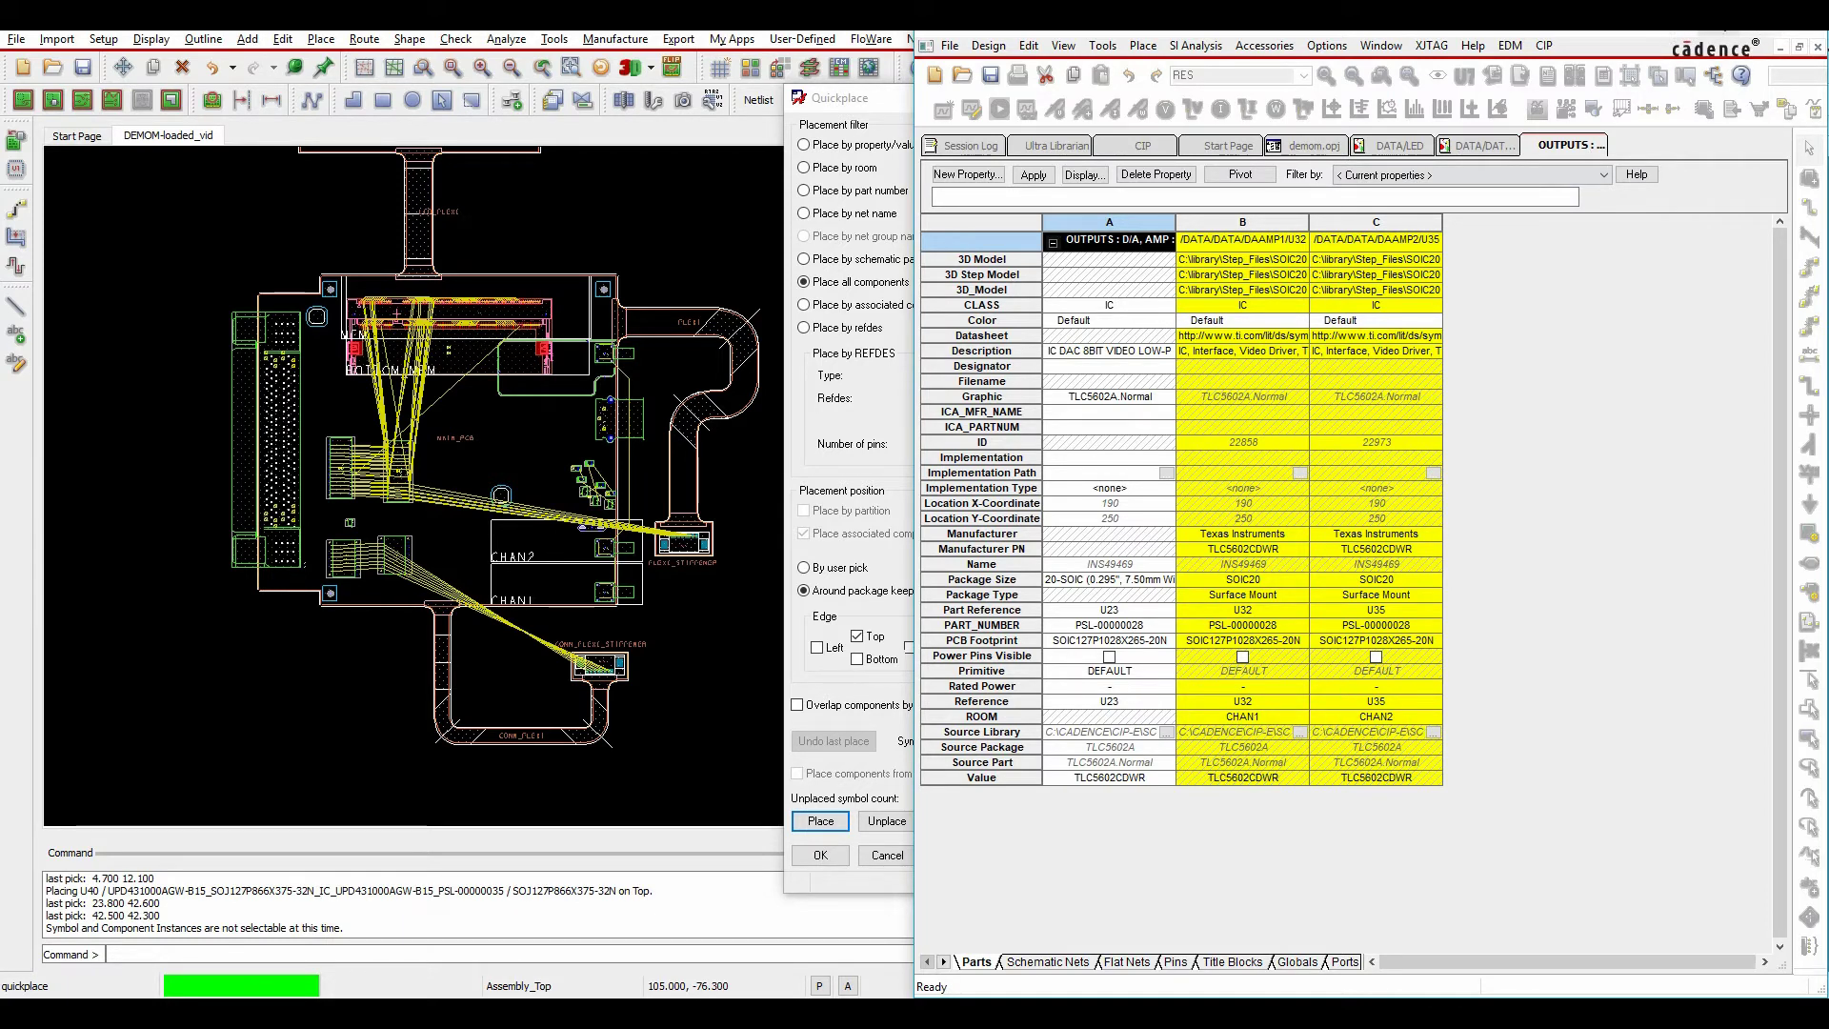
key(alt+Tab)
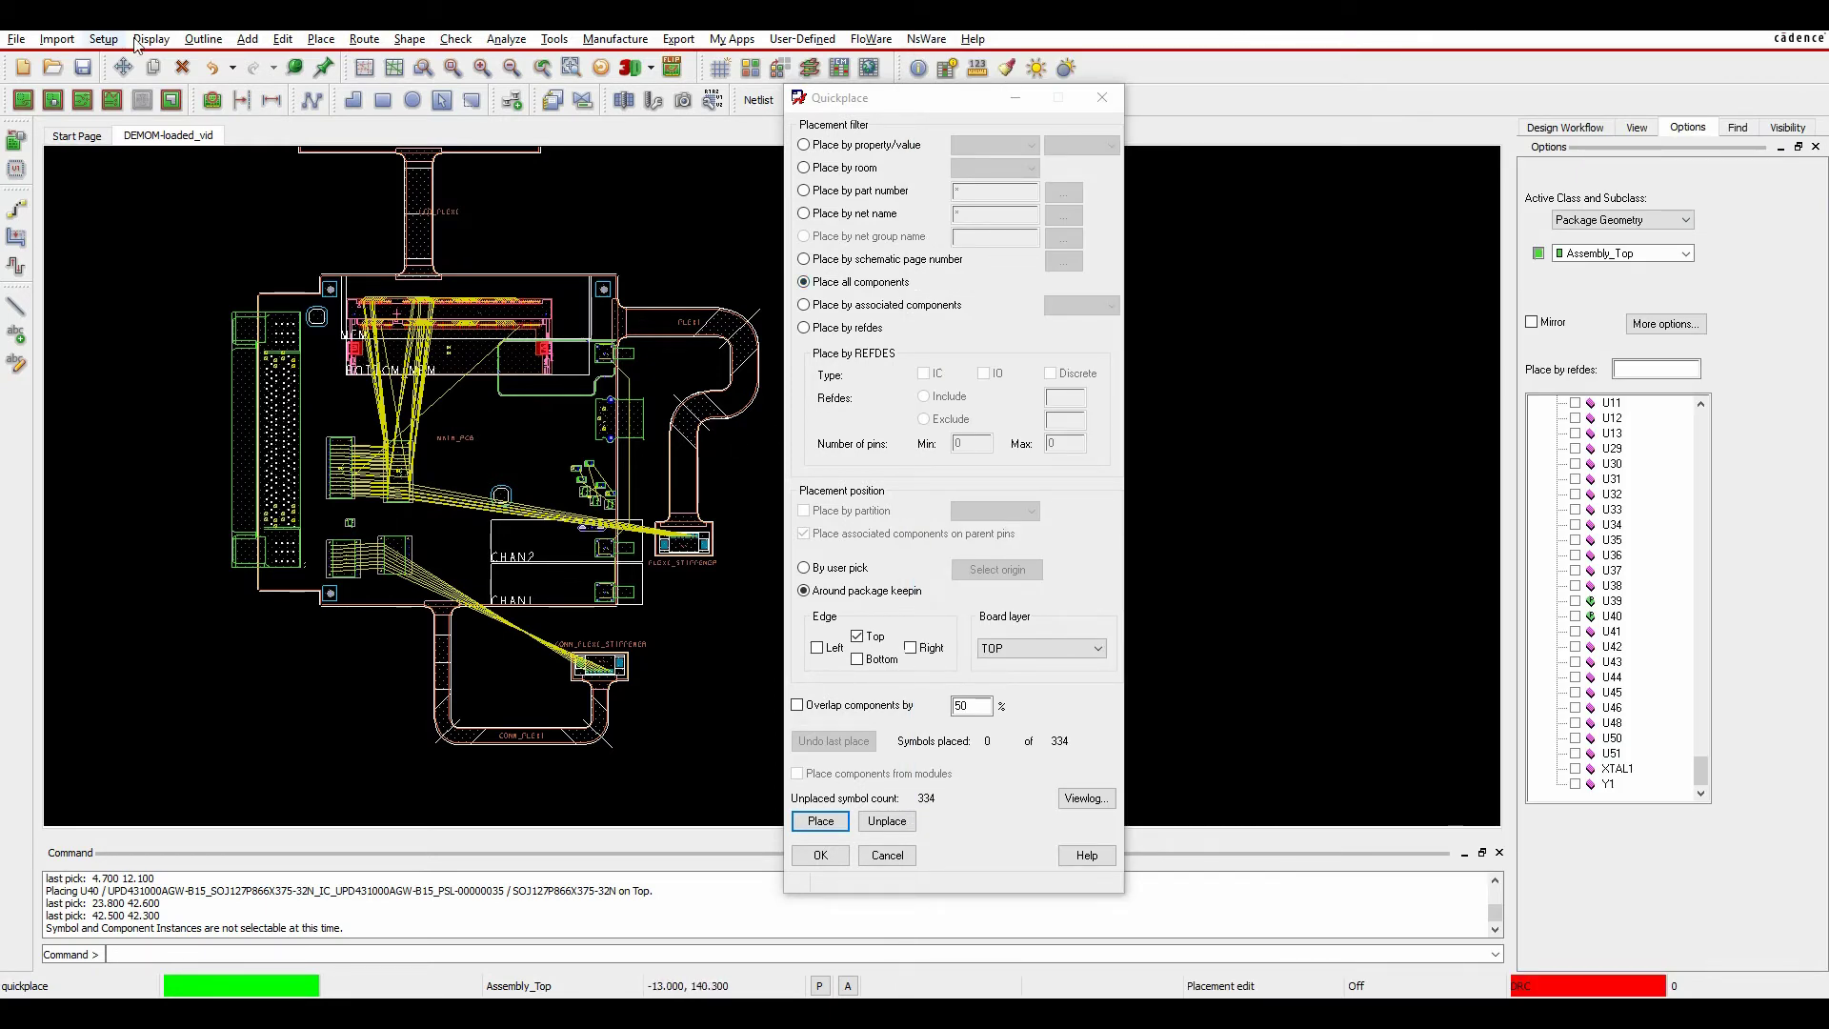
Open the Room Outline settings, examine the room name and creation options, and cancel without making changes.
click(203, 39)
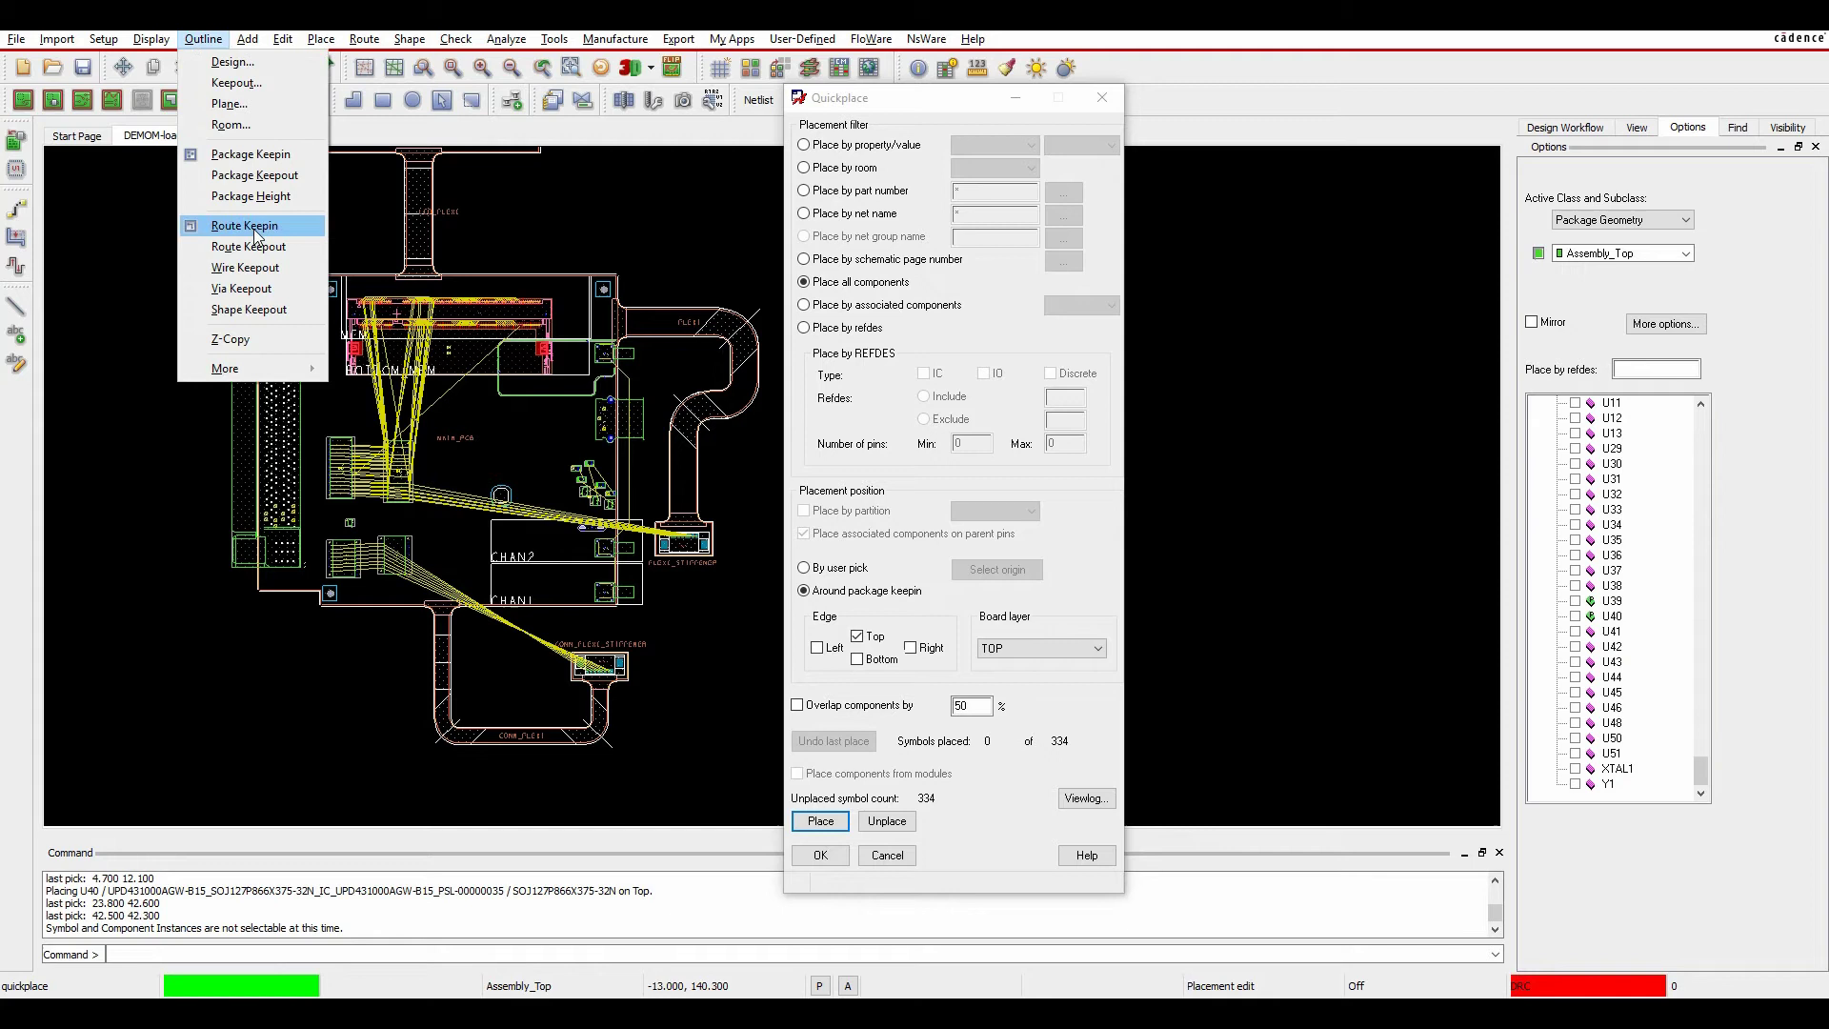
mouse_move(252, 372)
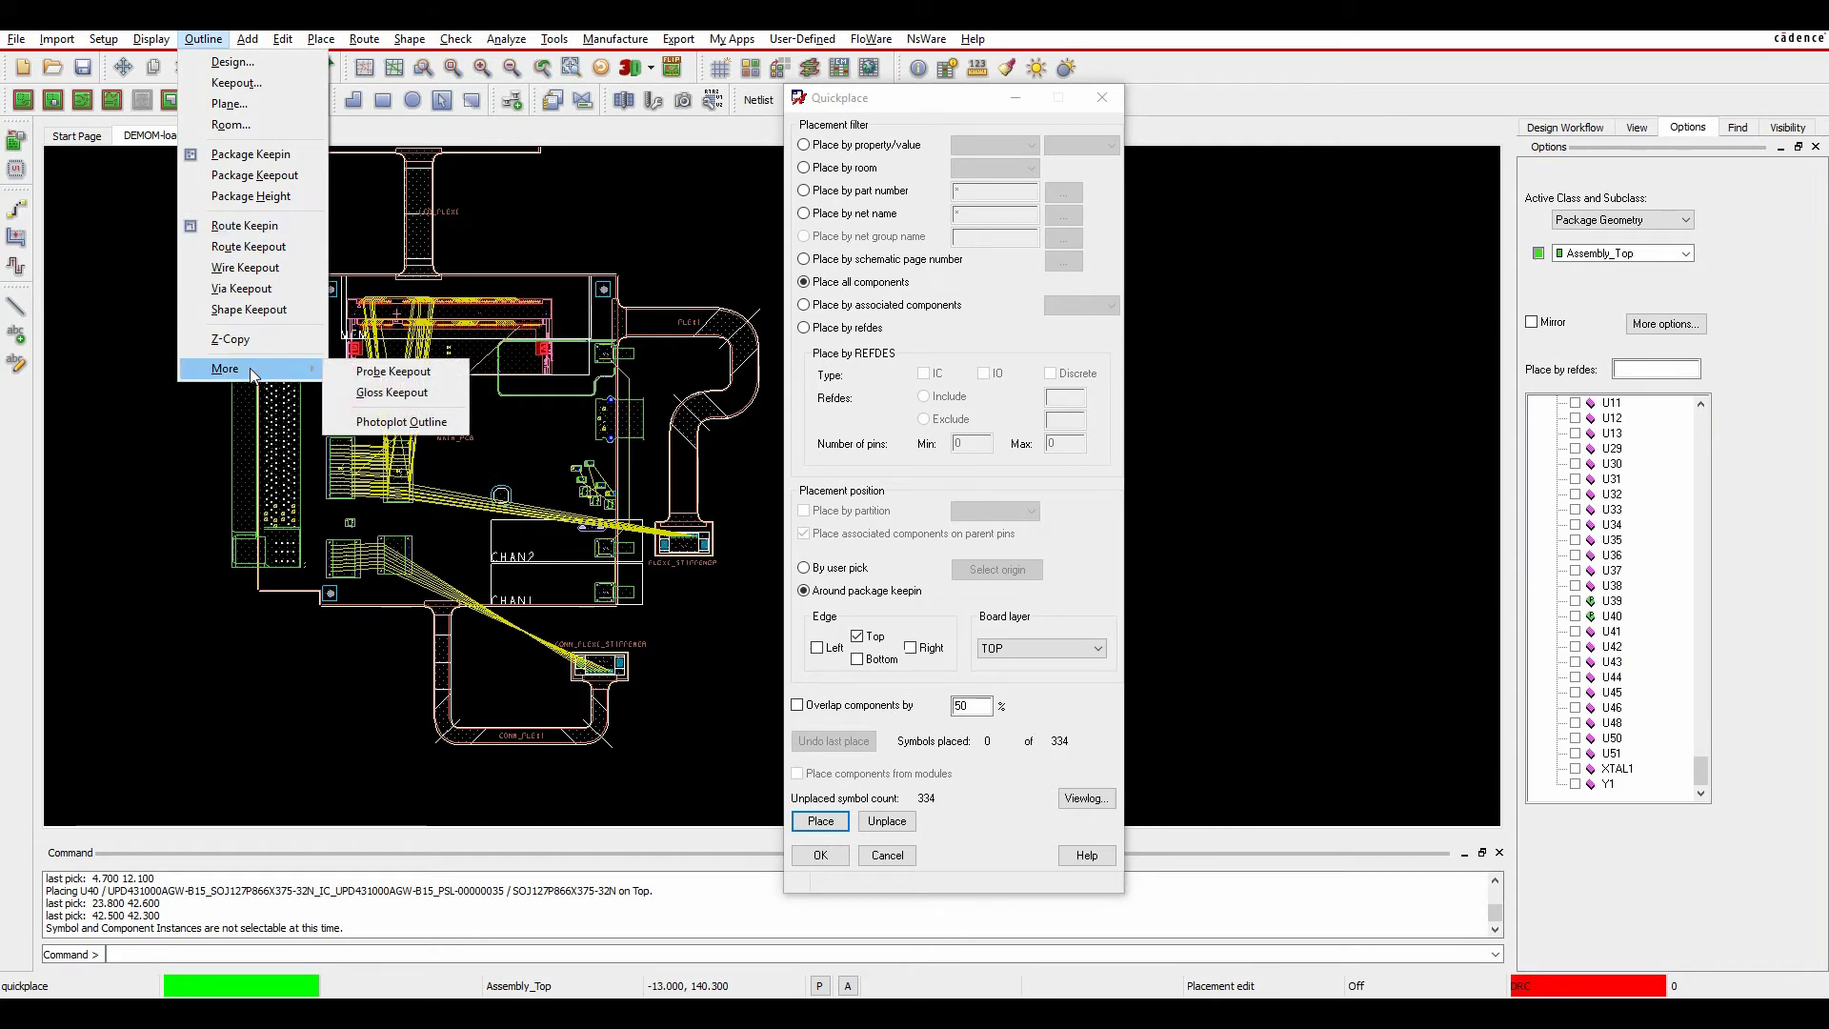
click(255, 125)
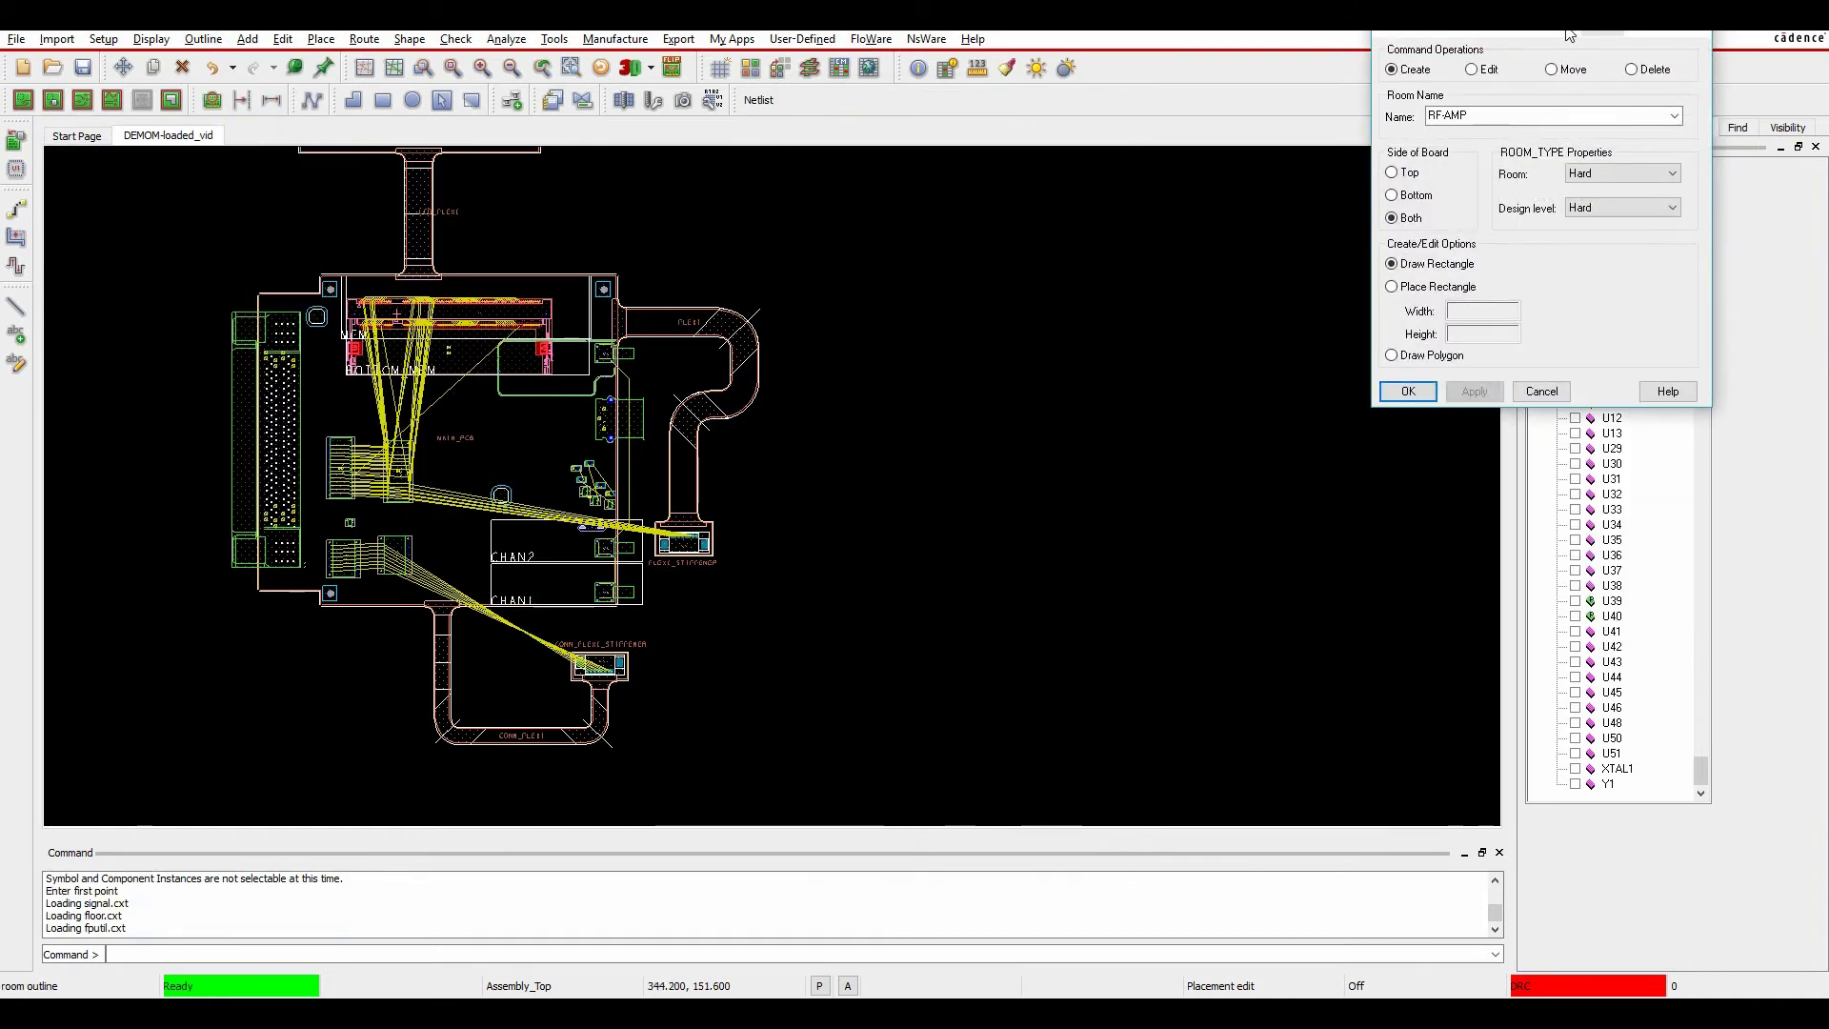
drag(1568, 32, 1043, 289)
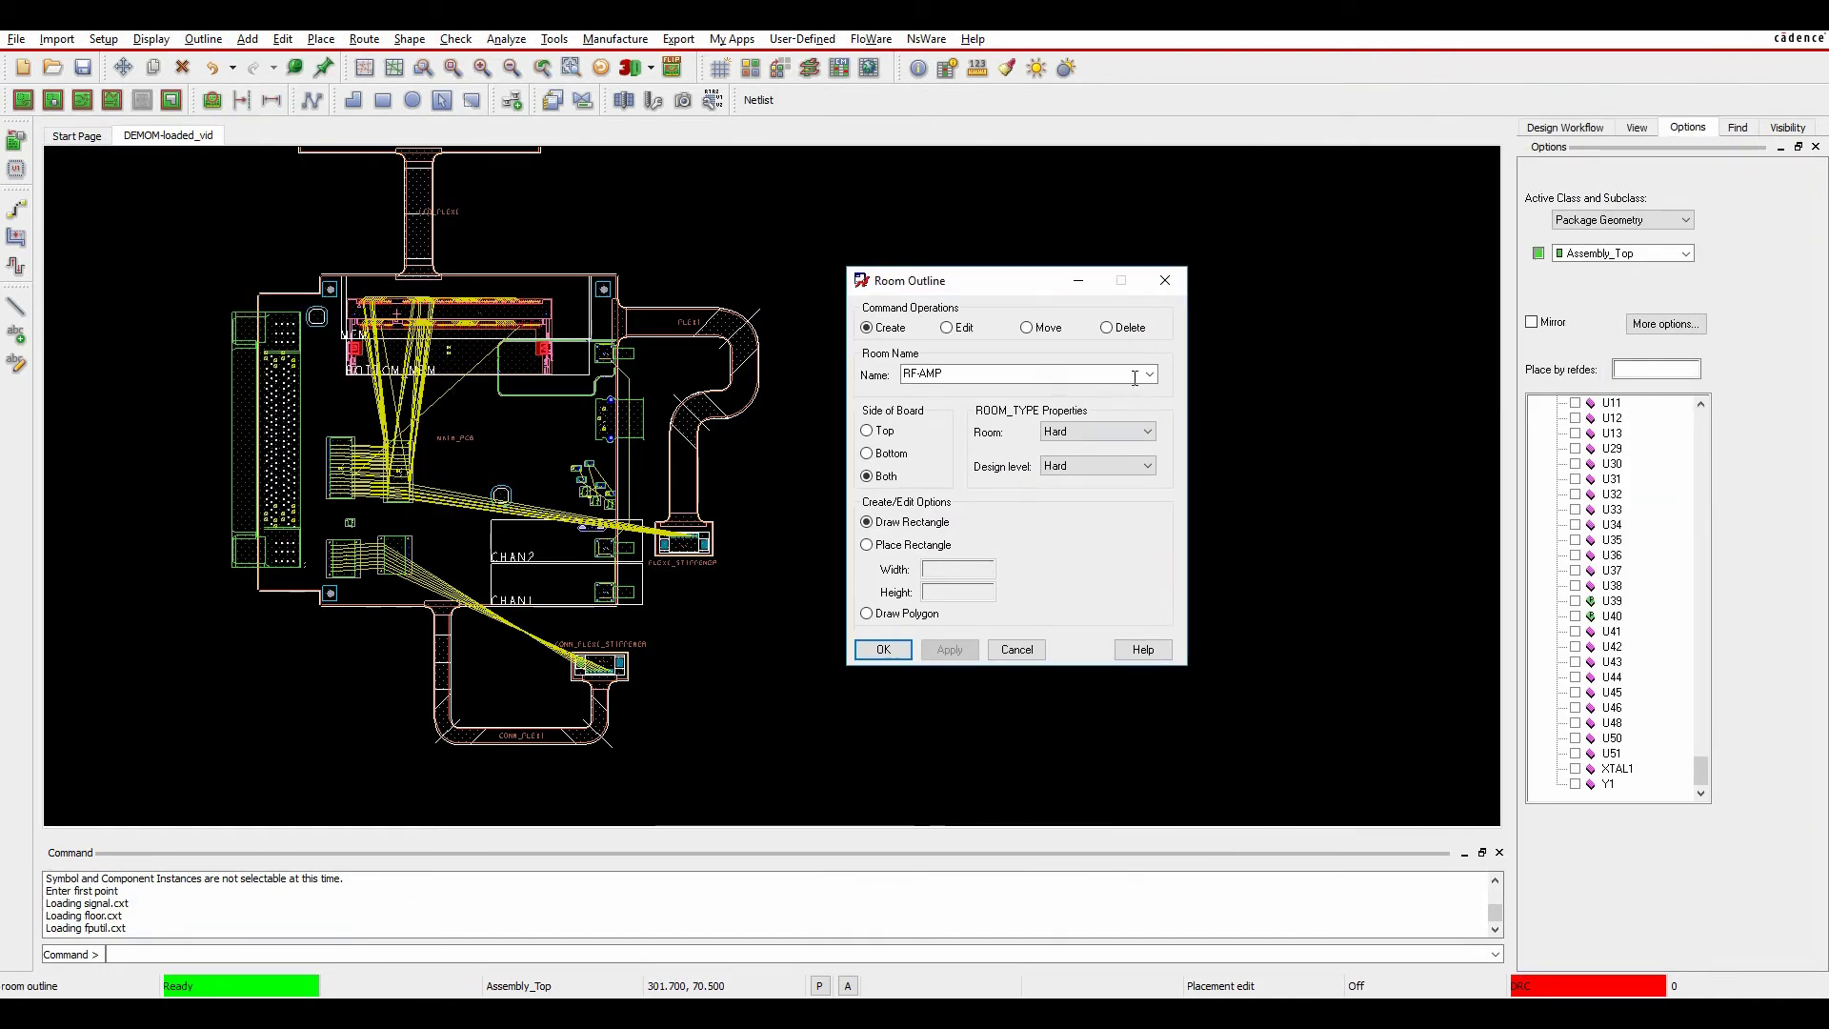
click(1141, 379)
click(1027, 363)
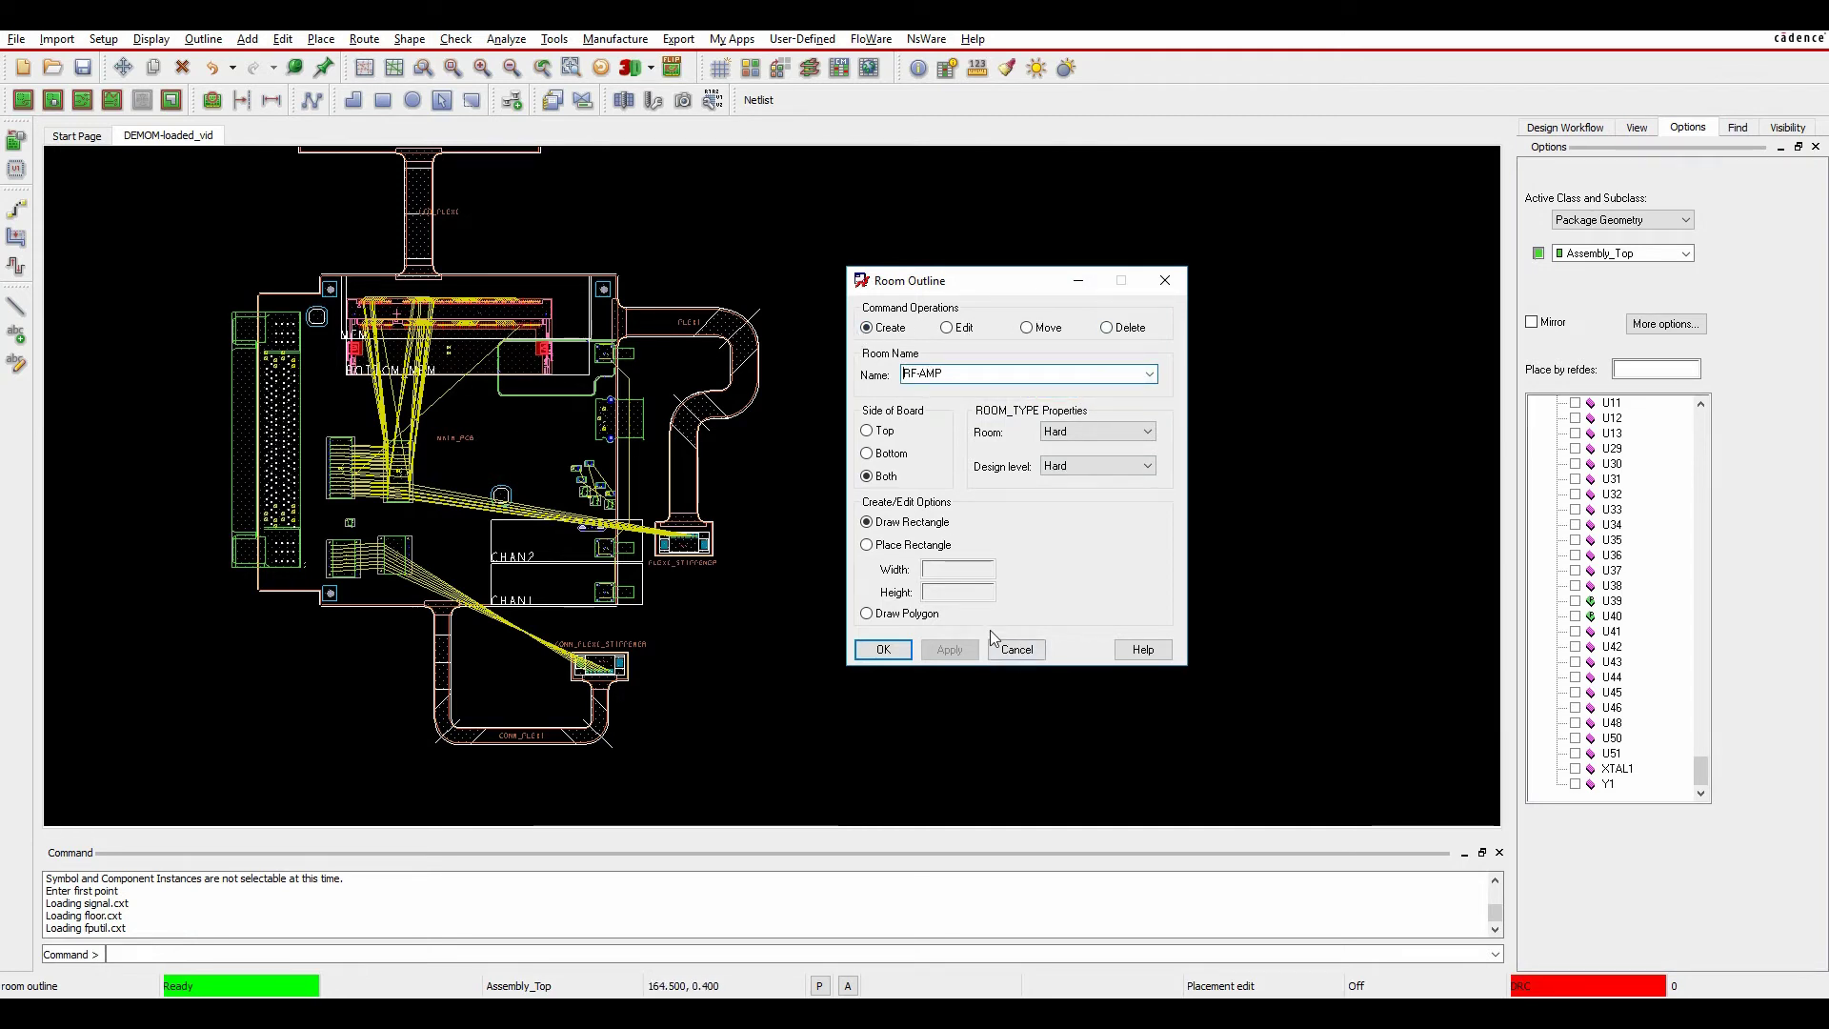
click(1016, 648)
Reopen Quickplace and place the components assigned to room Chan2.
click(322, 39)
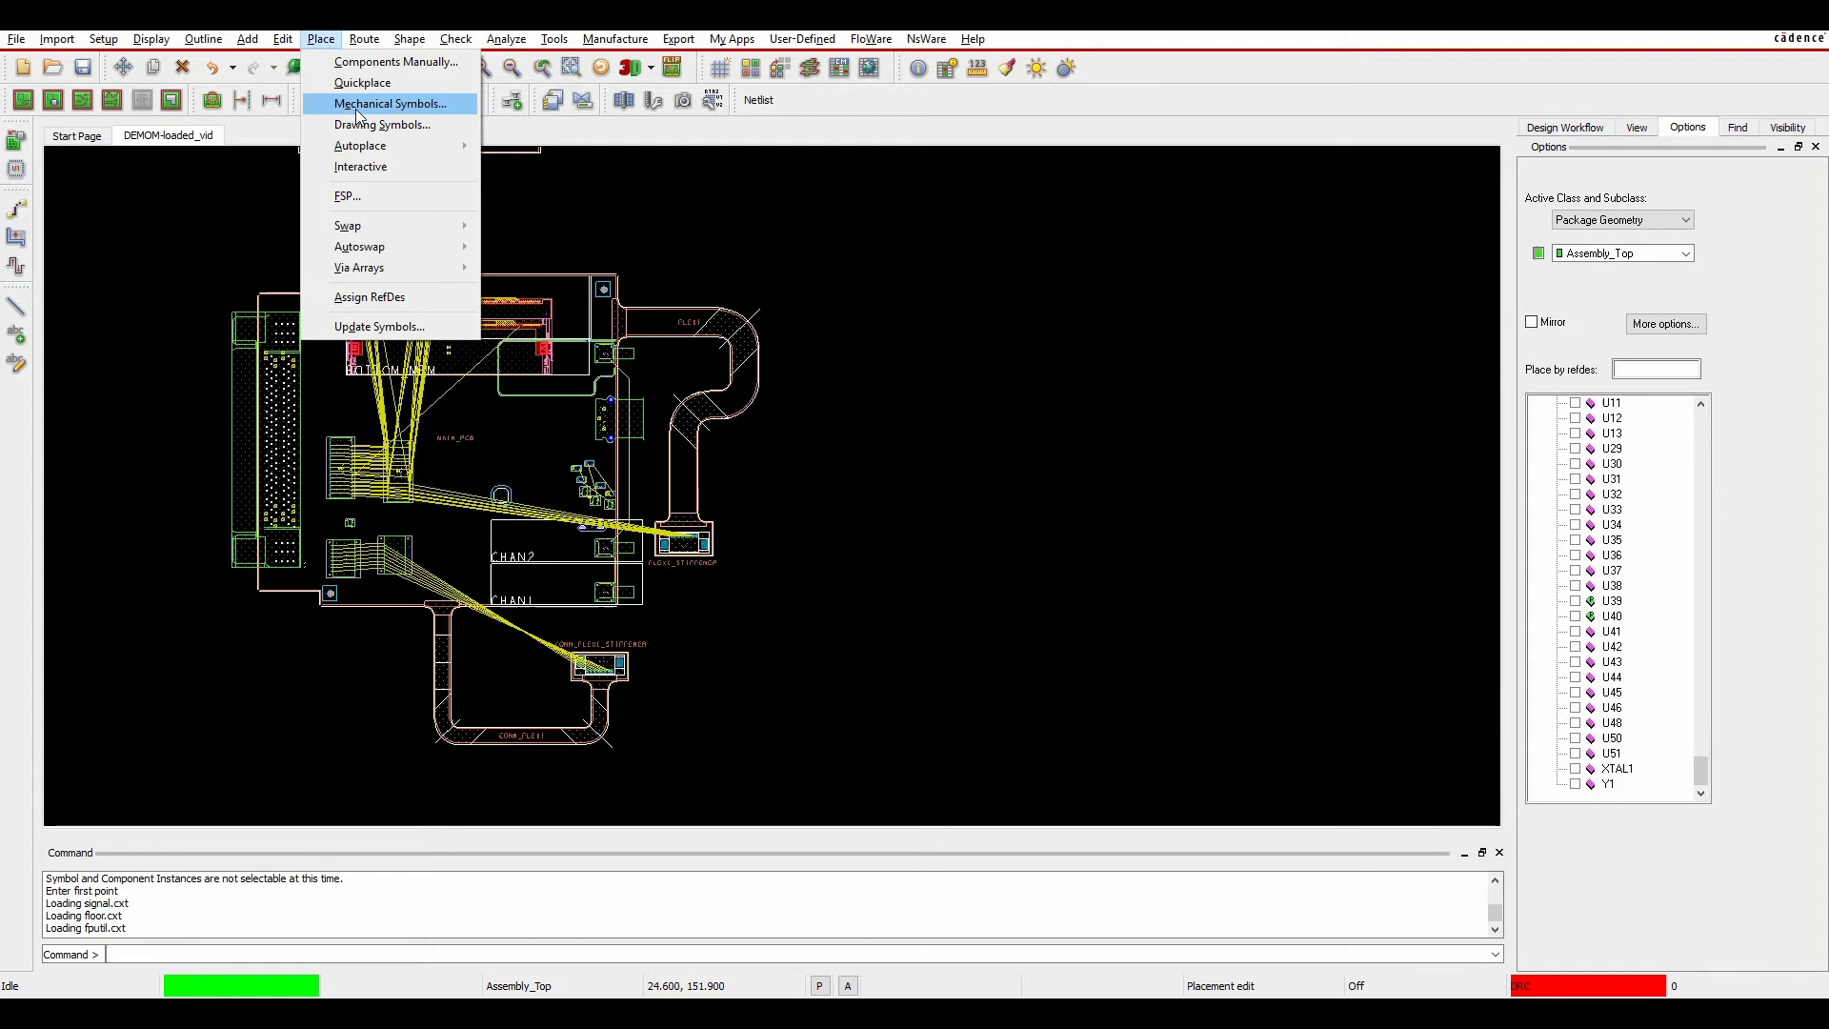
click(372, 106)
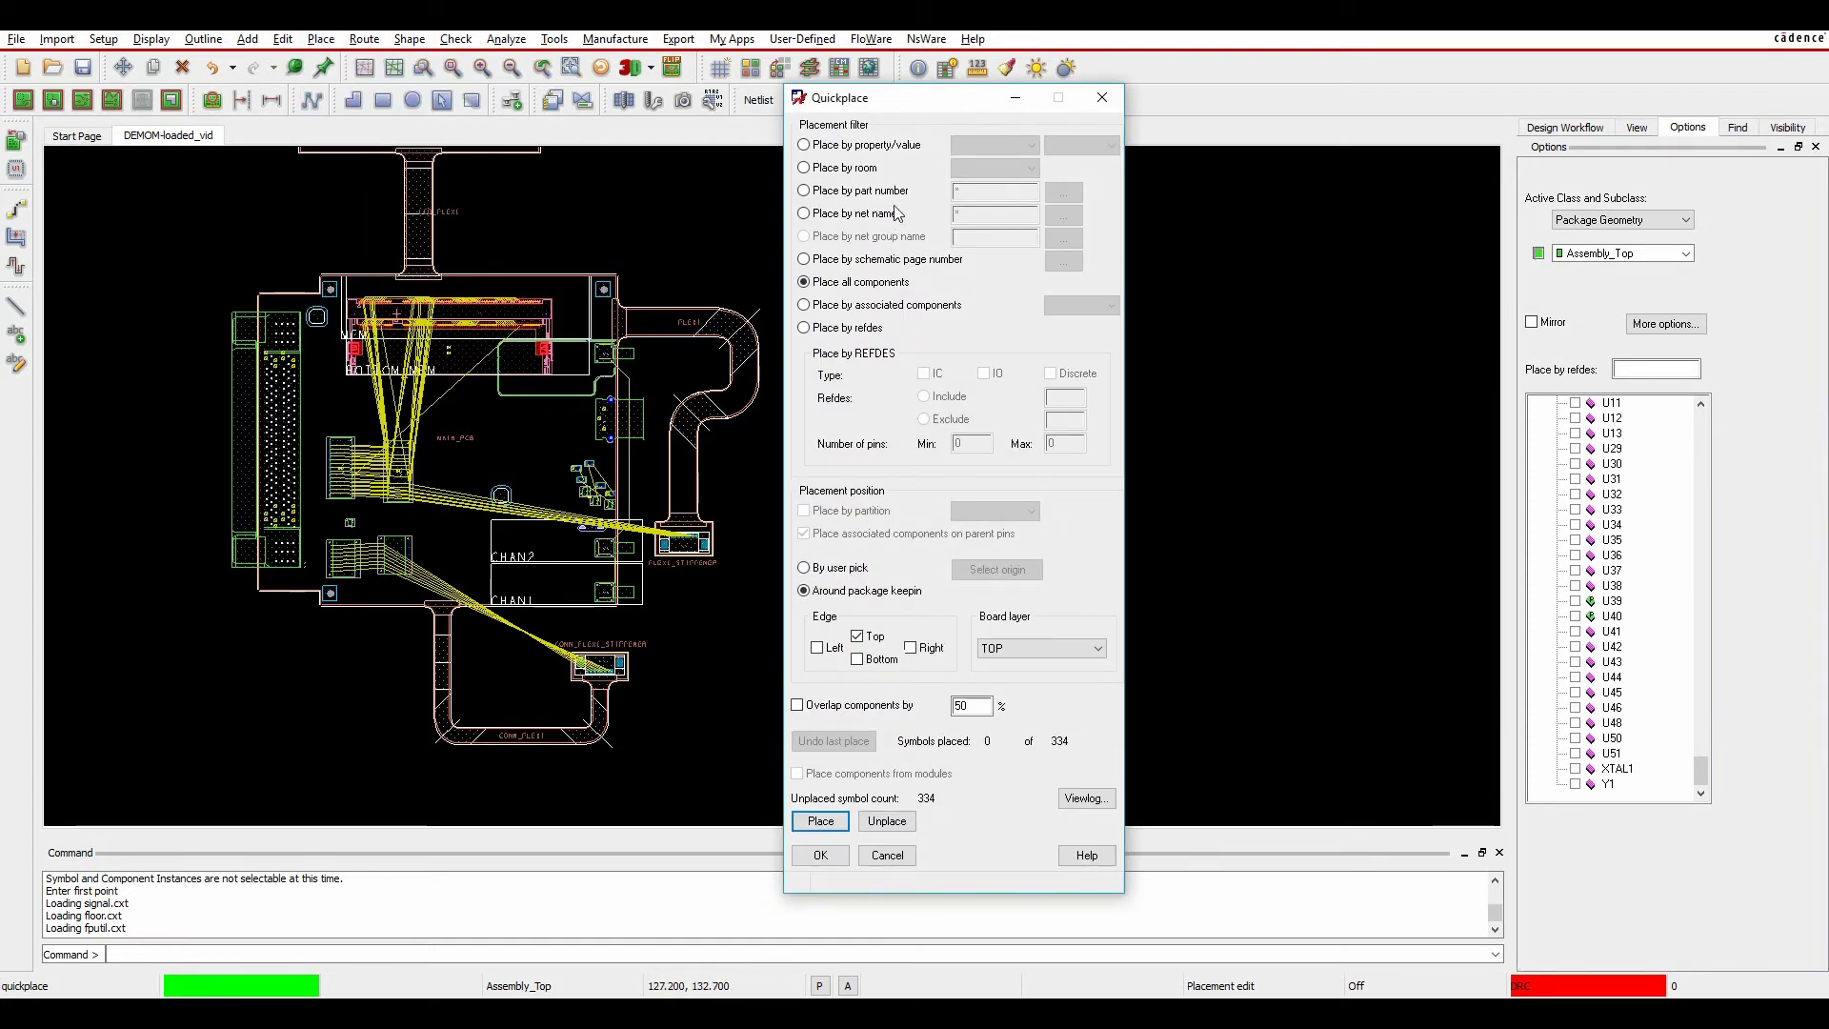
click(804, 167)
click(995, 168)
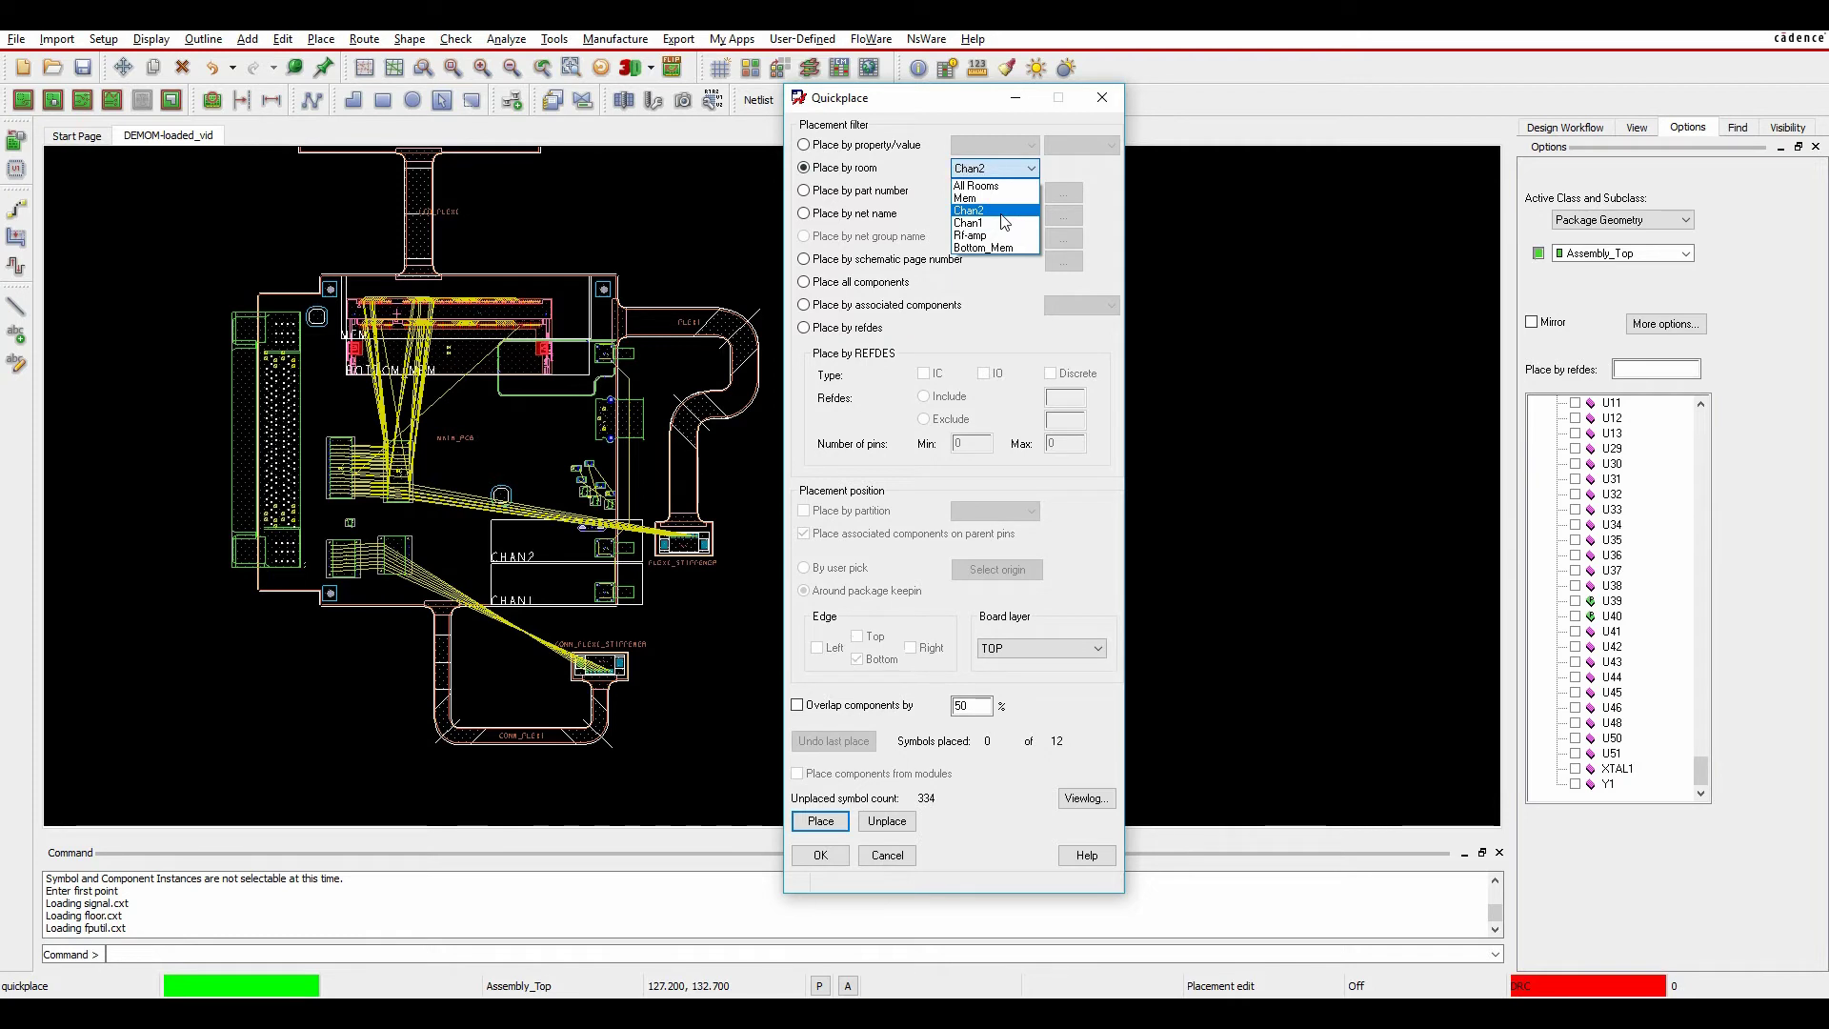
click(1004, 211)
click(817, 822)
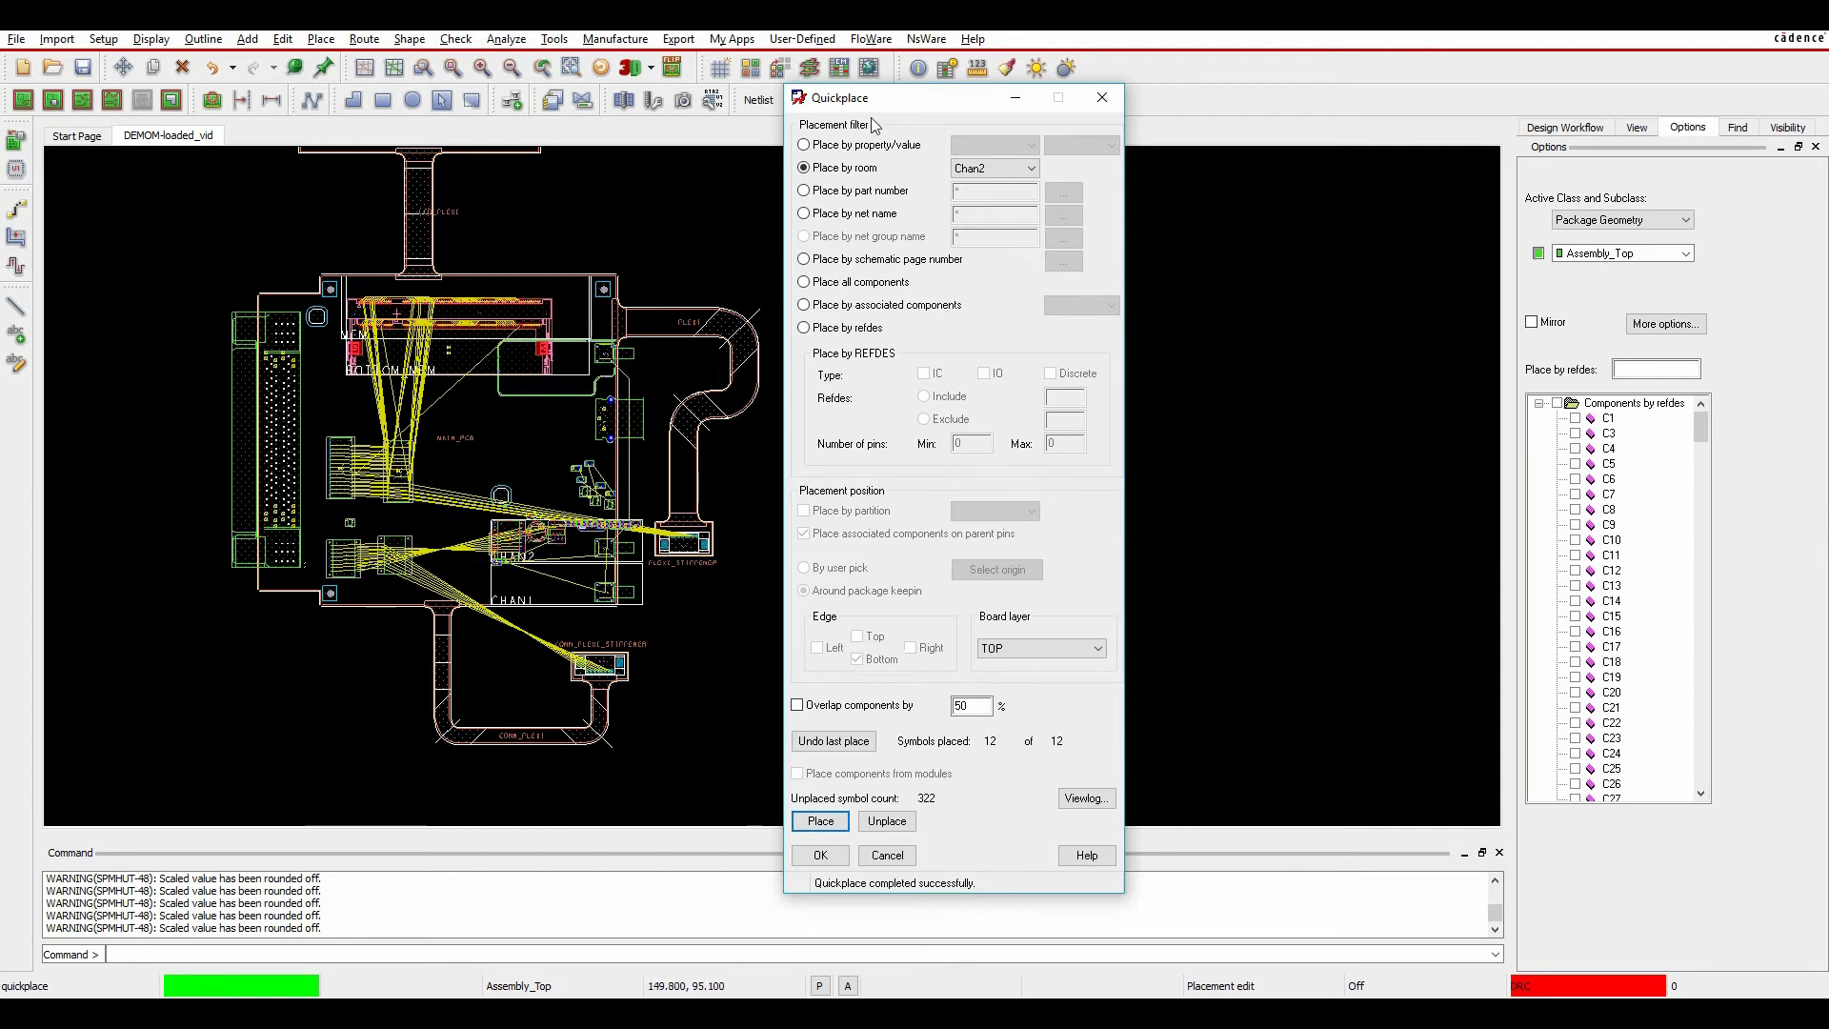
Quickplace the components assigned to room Chan1.
click(995, 168)
click(986, 189)
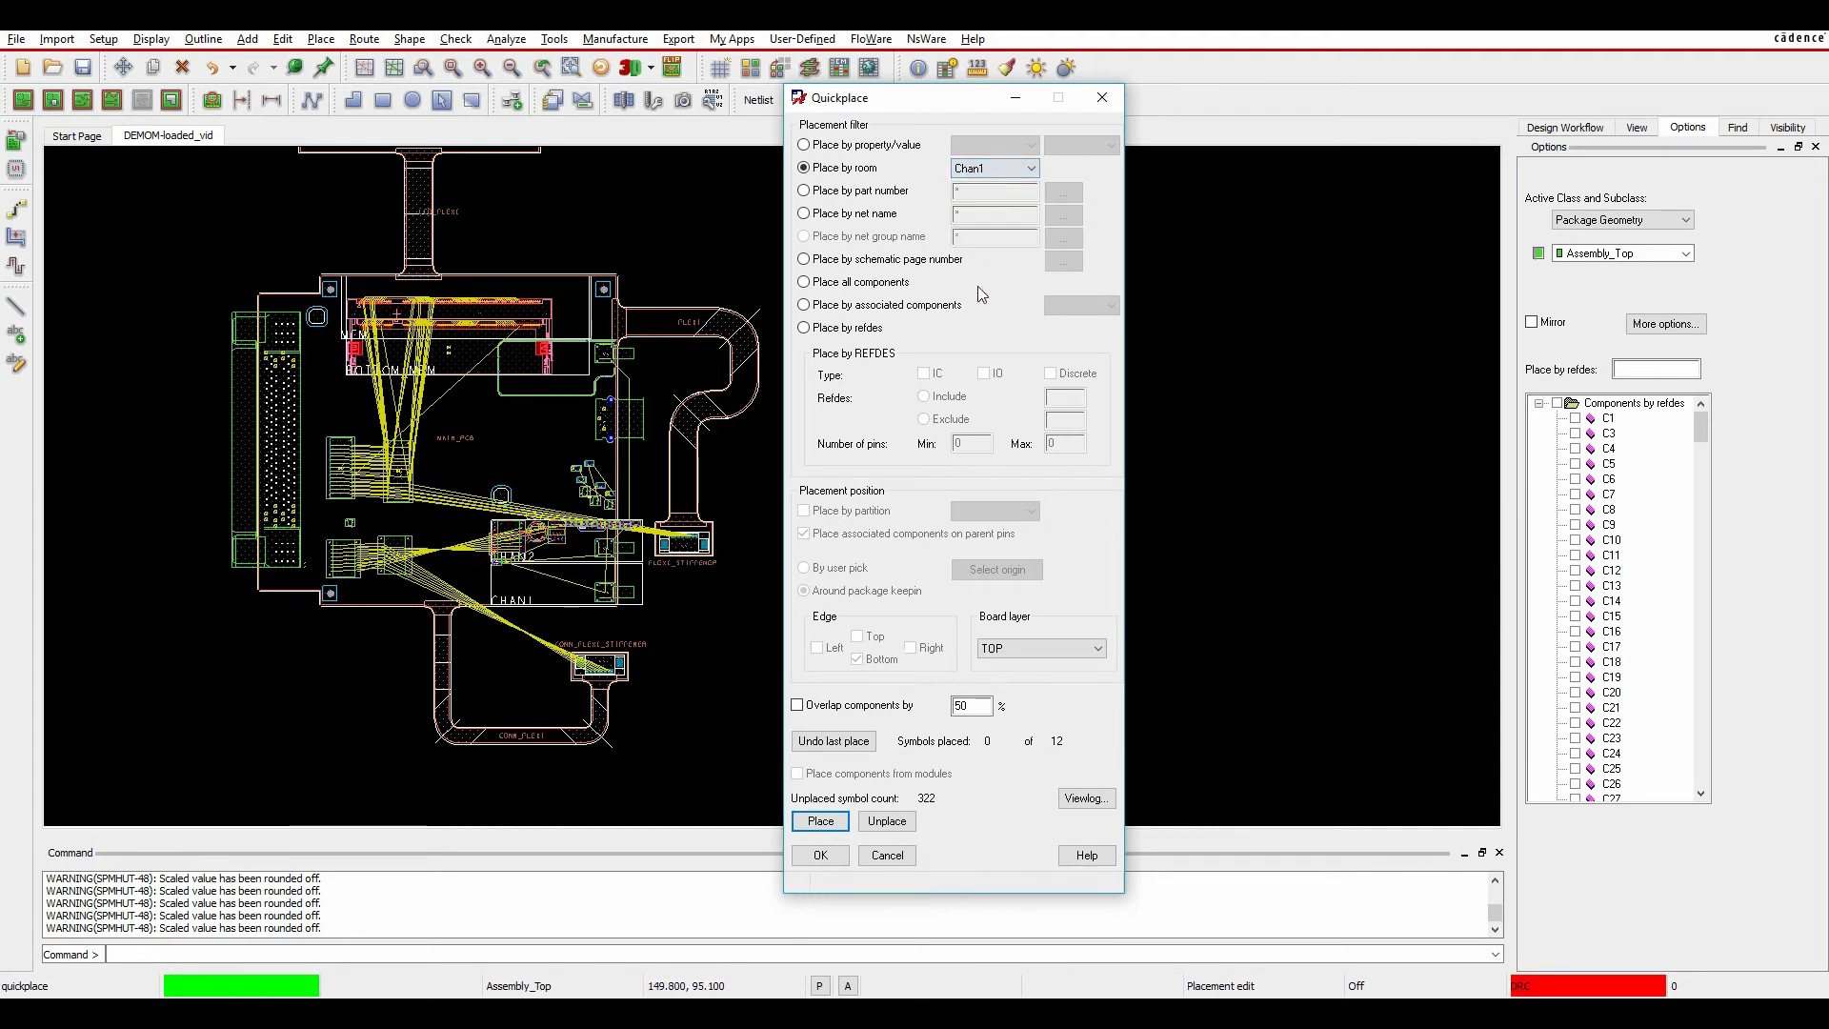
click(823, 821)
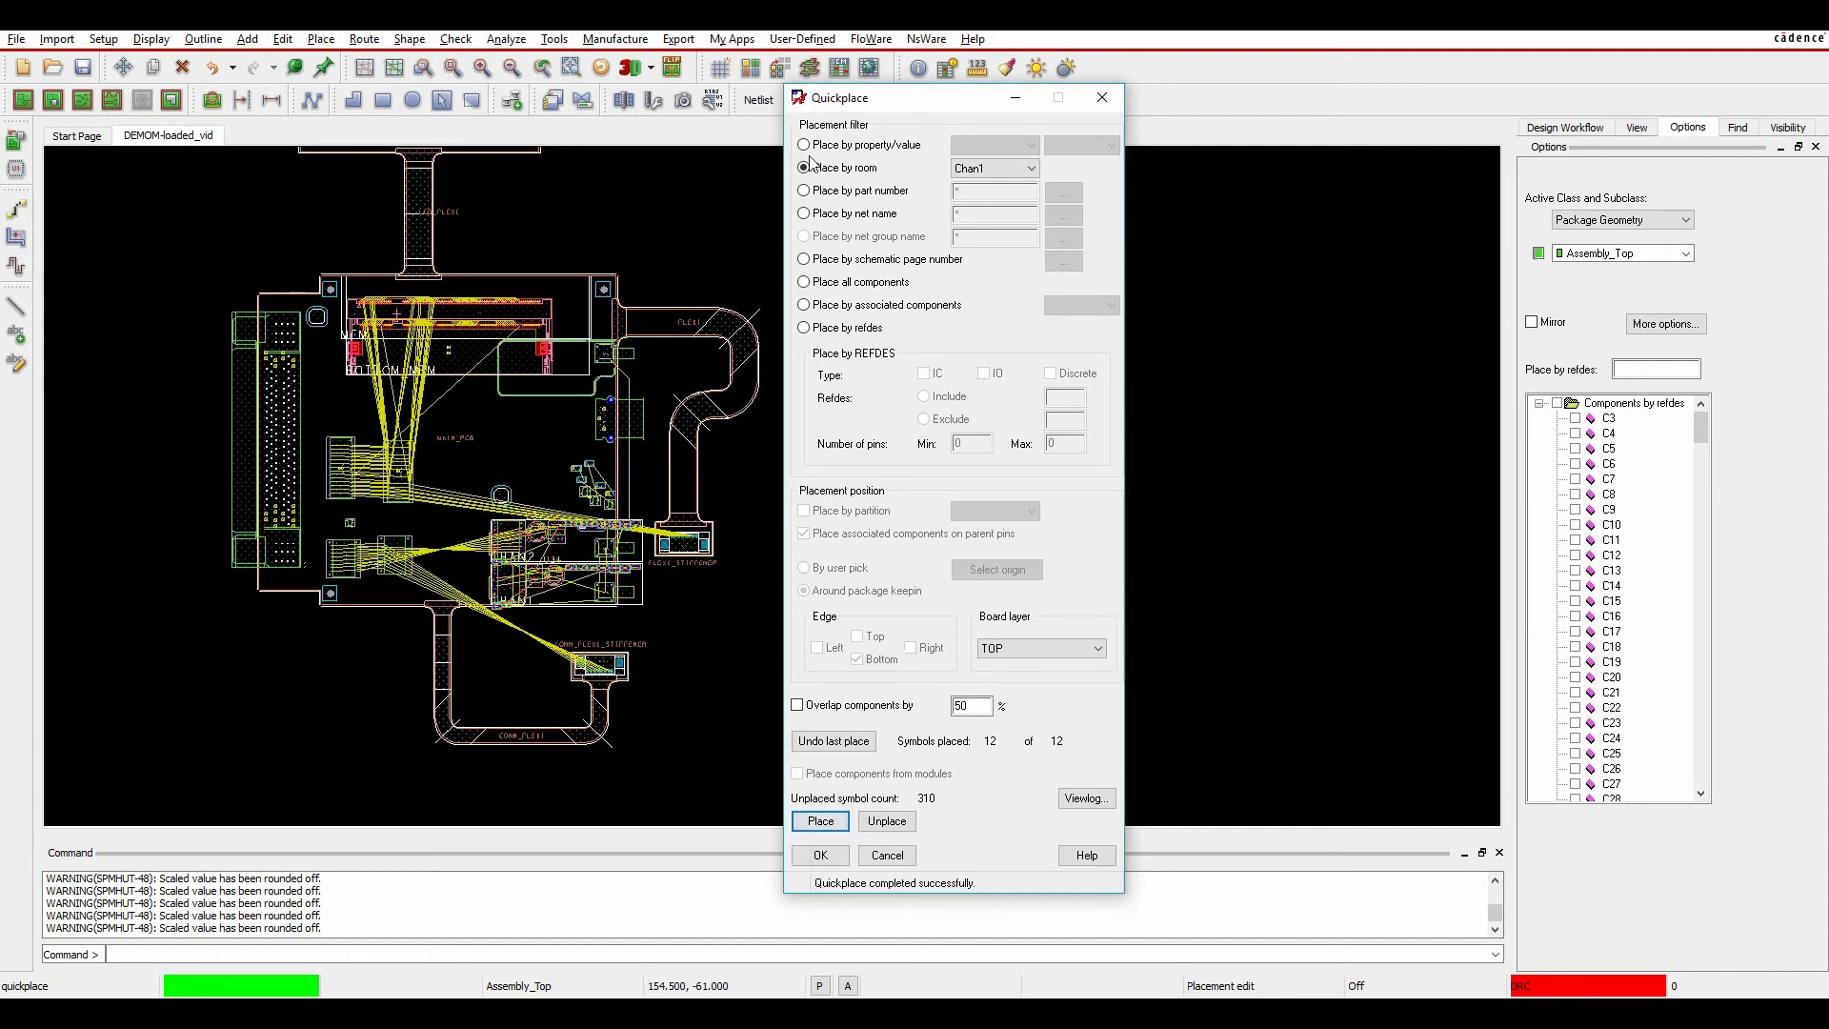
Quickplace all remaining components around the package keepin's right edge on the TOP layer, and move the dialog clear of them.
click(804, 282)
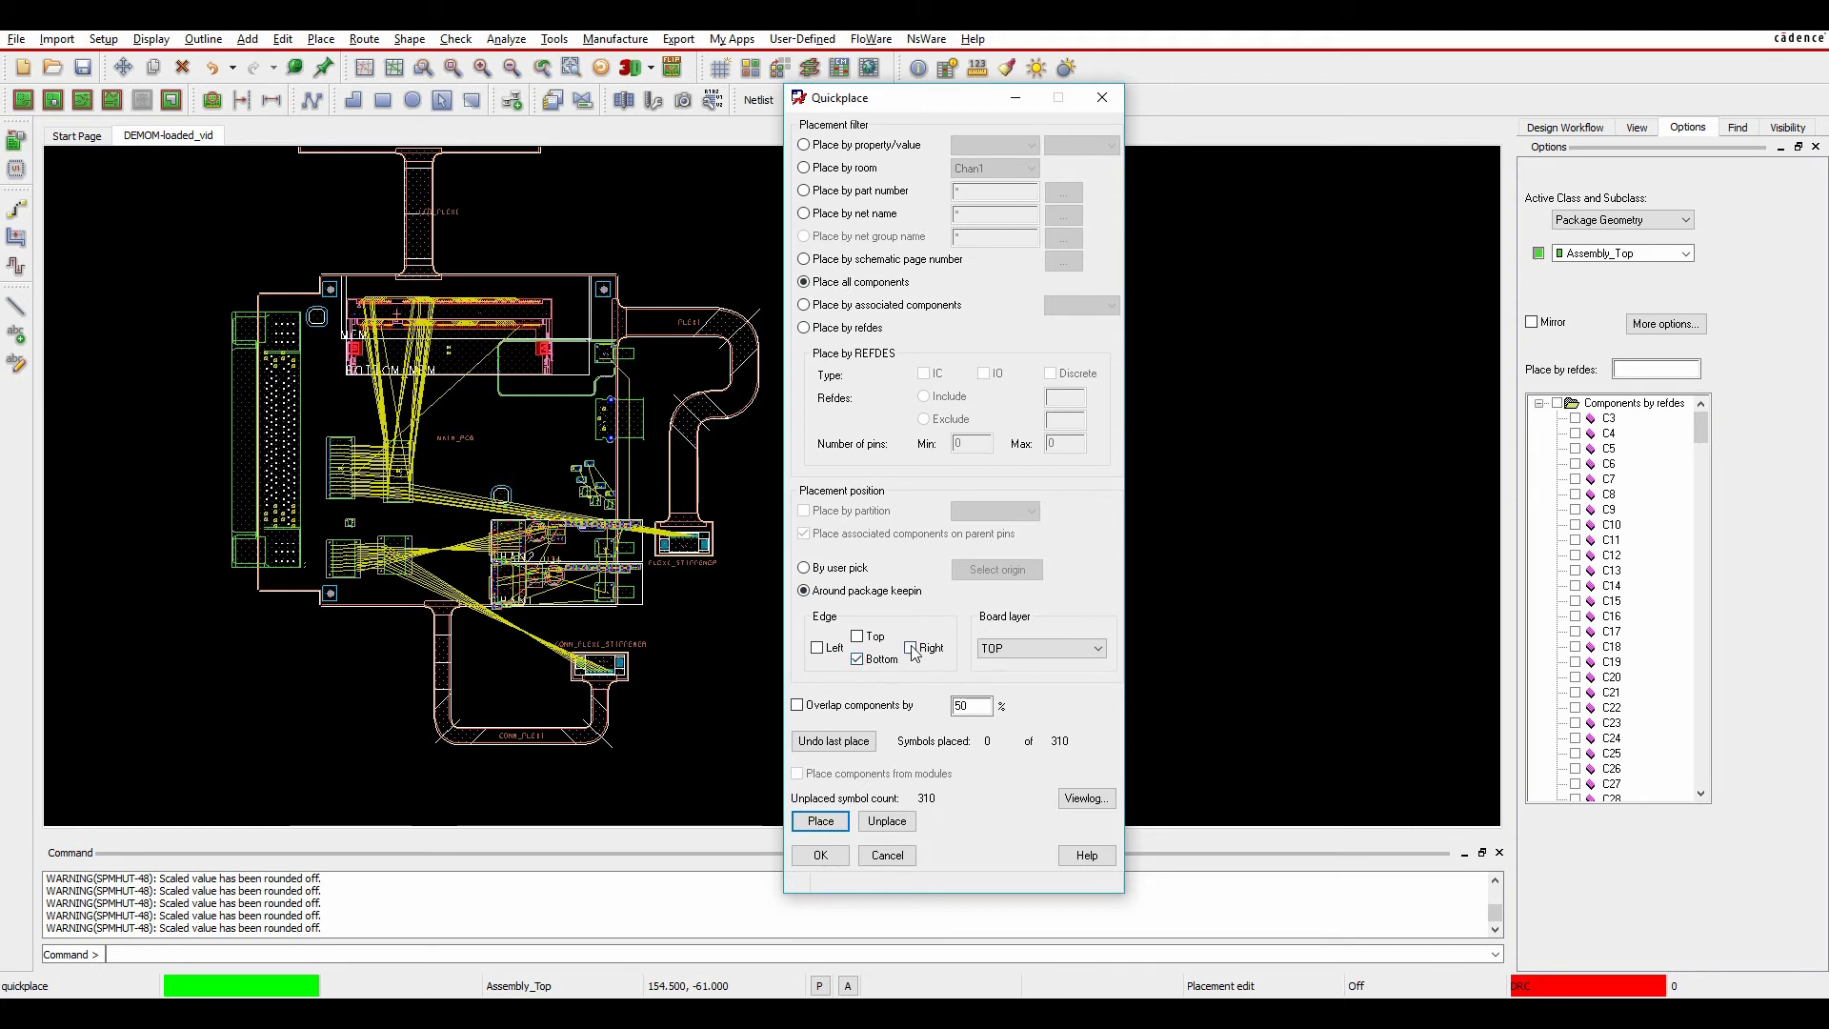
click(821, 823)
click(909, 648)
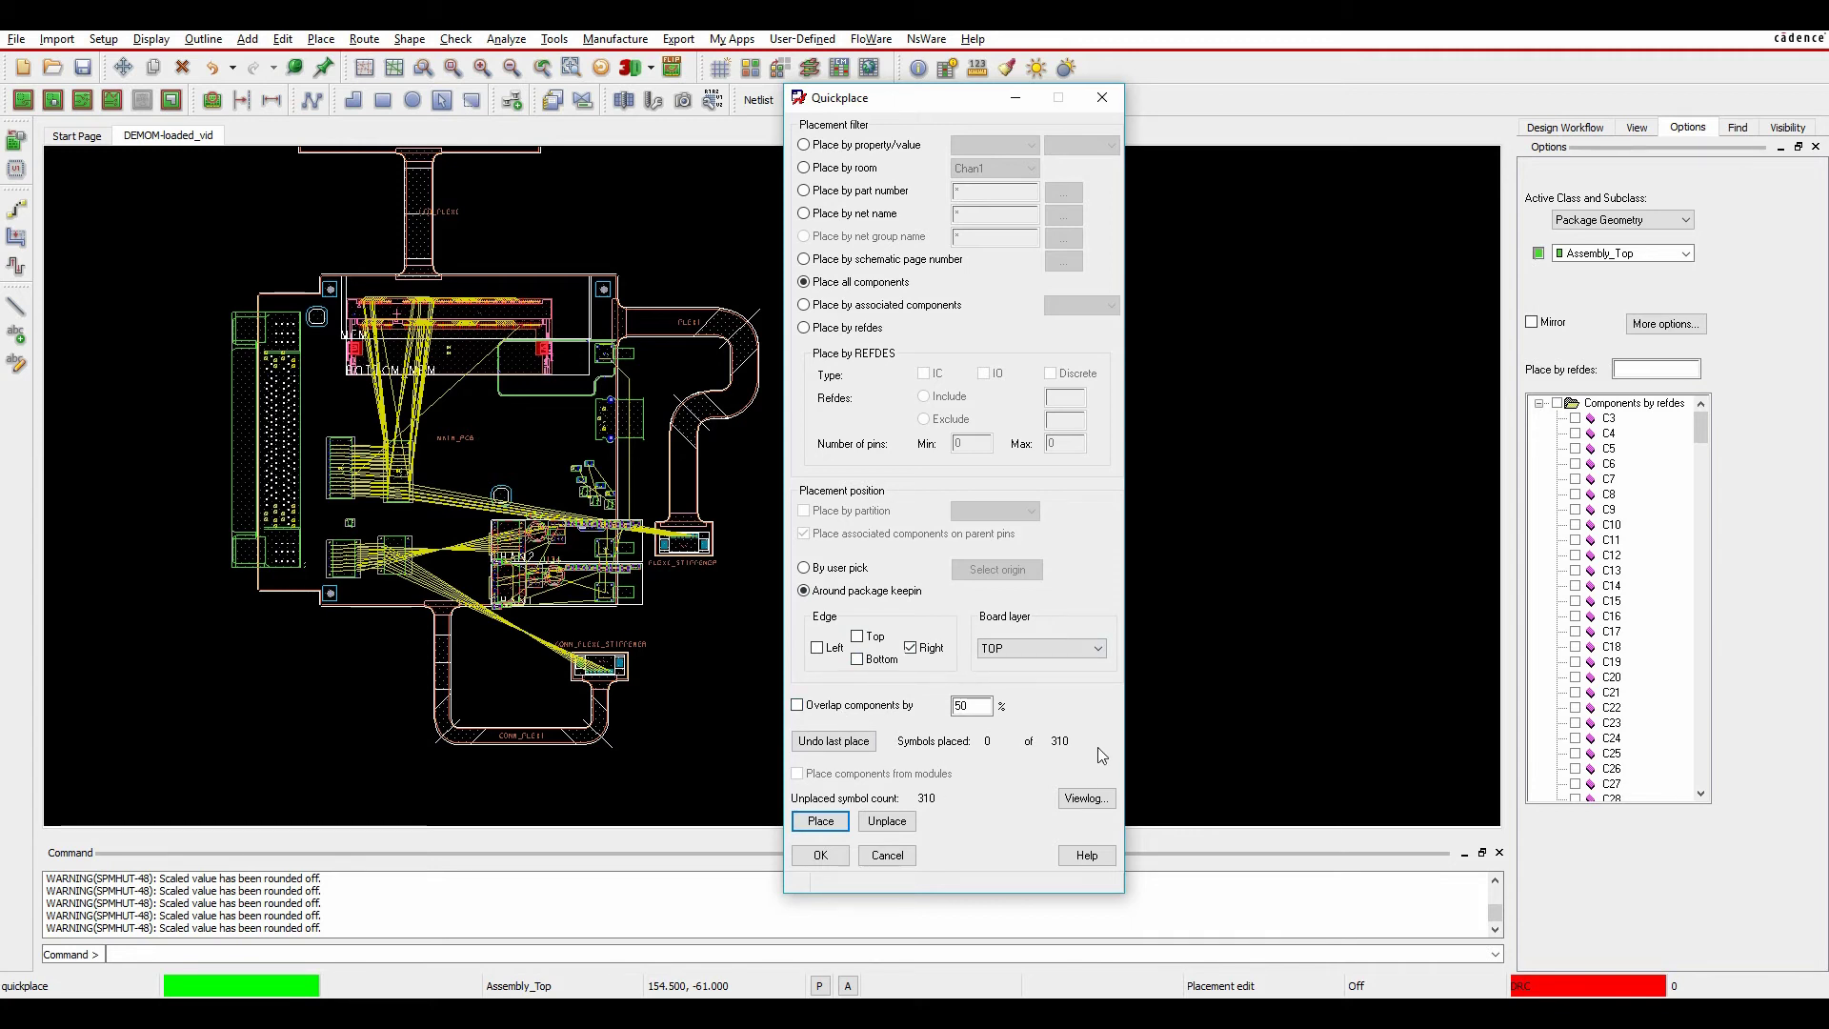
click(820, 821)
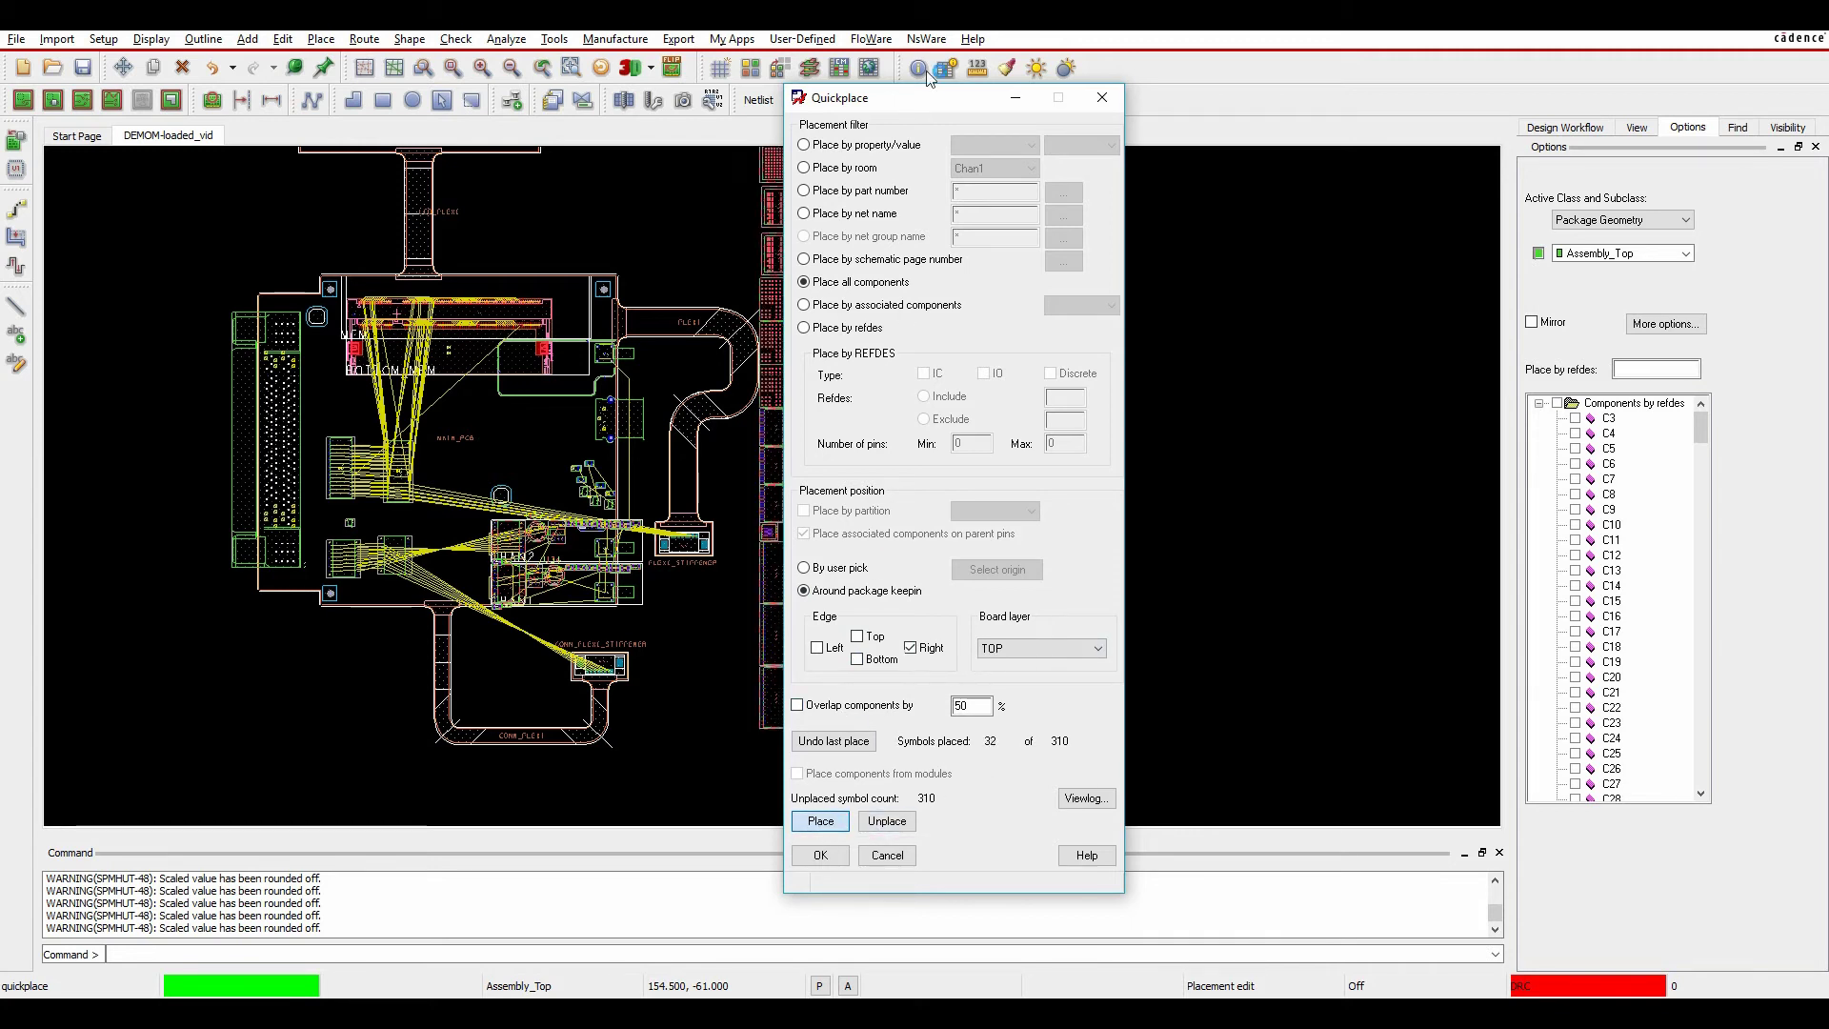
drag(919, 106, 1249, 115)
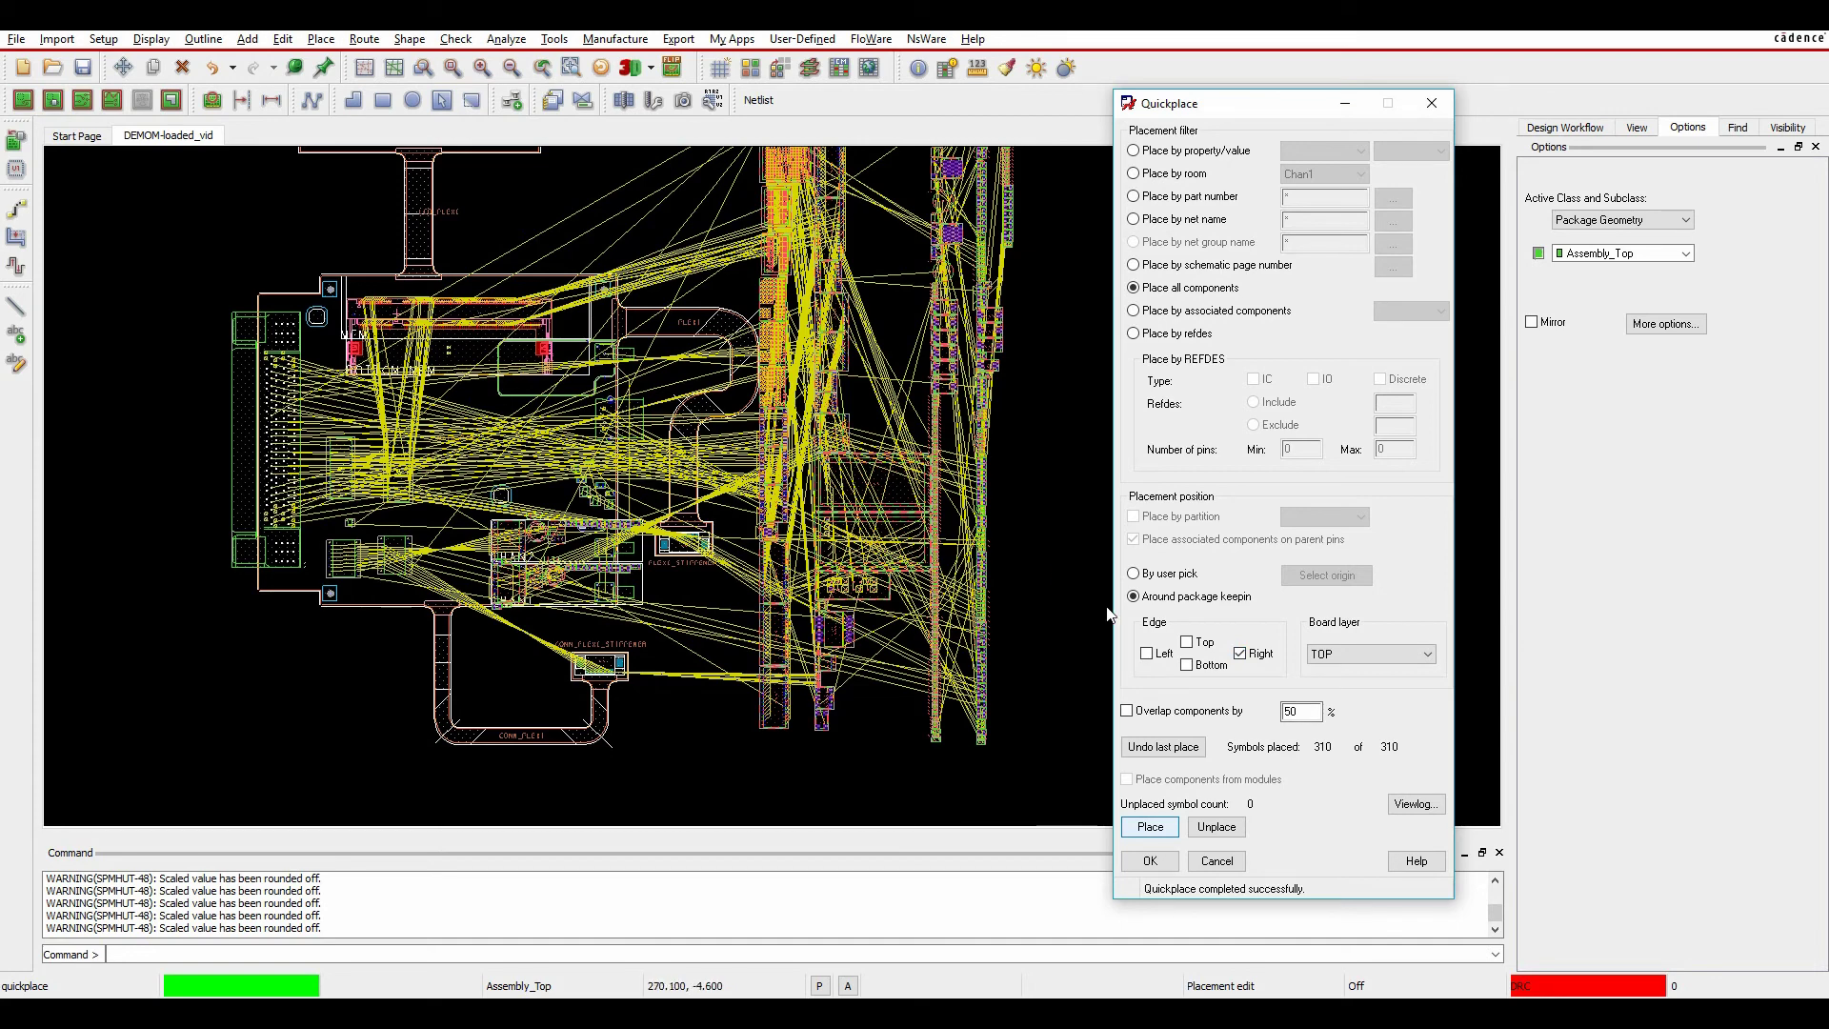
Unplace the components just placed beside the board and close Quickplace.
click(1216, 827)
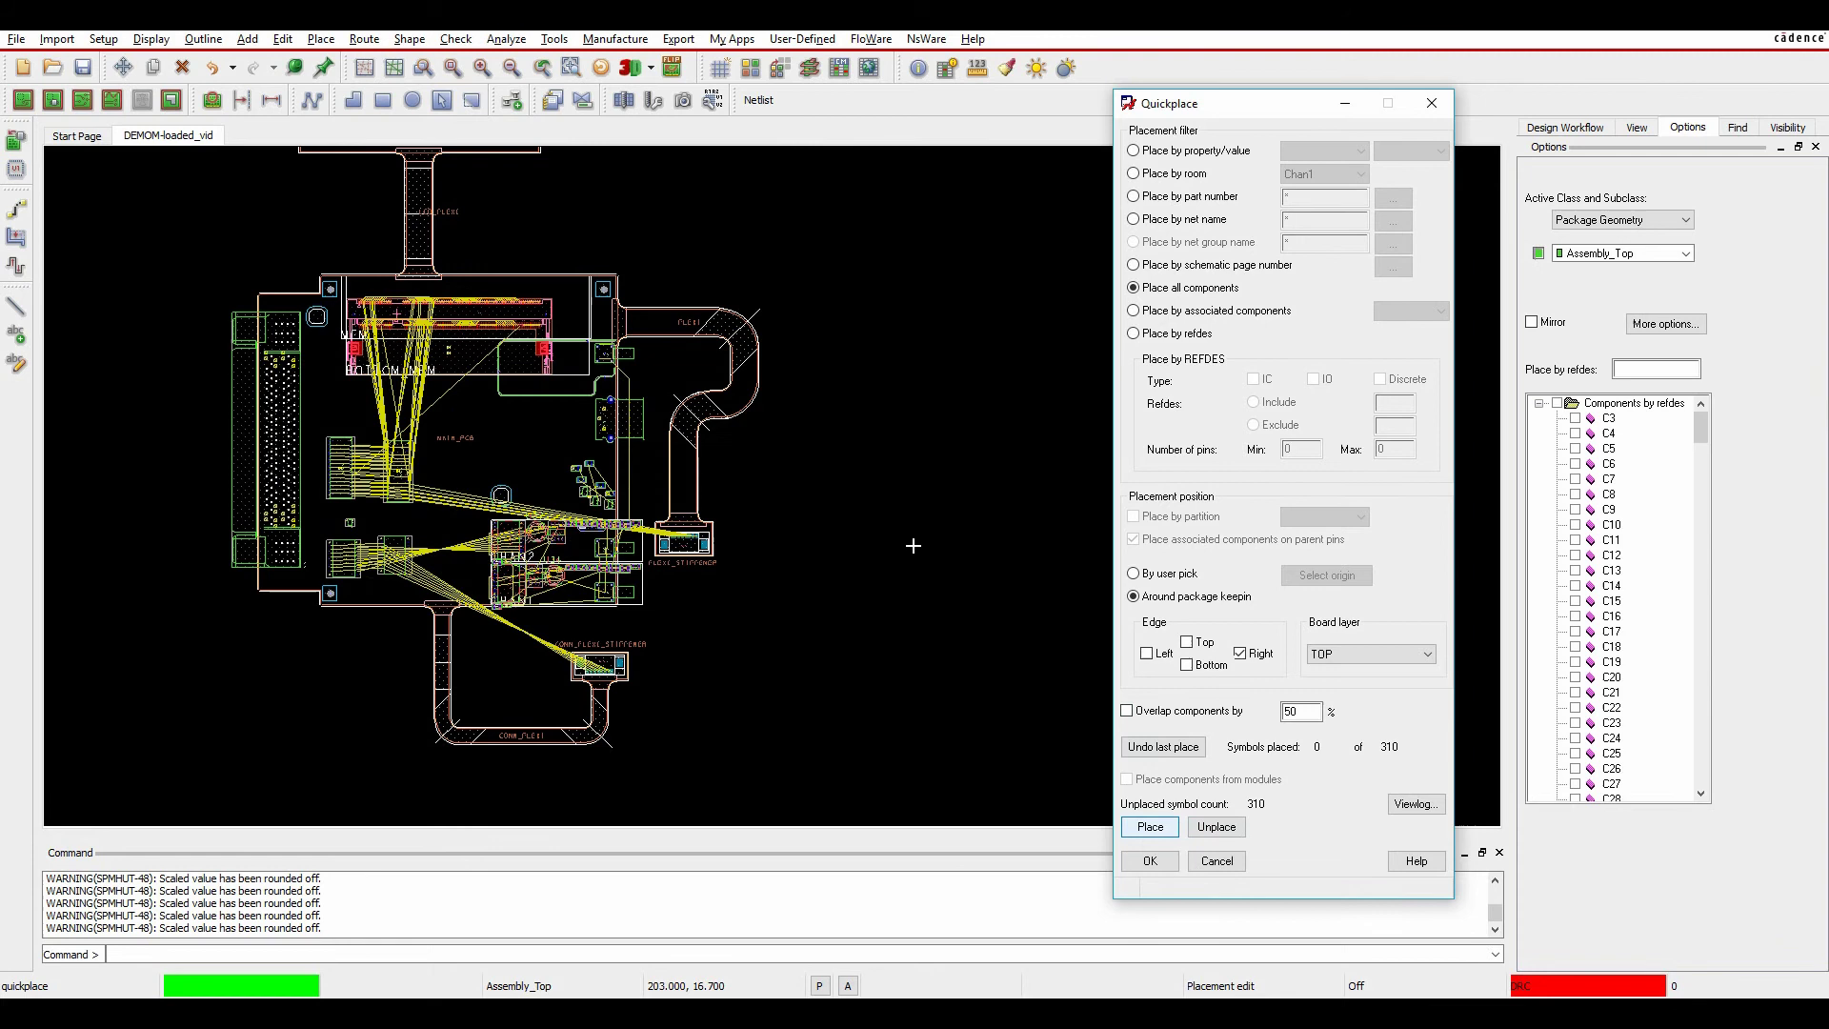
click(1149, 861)
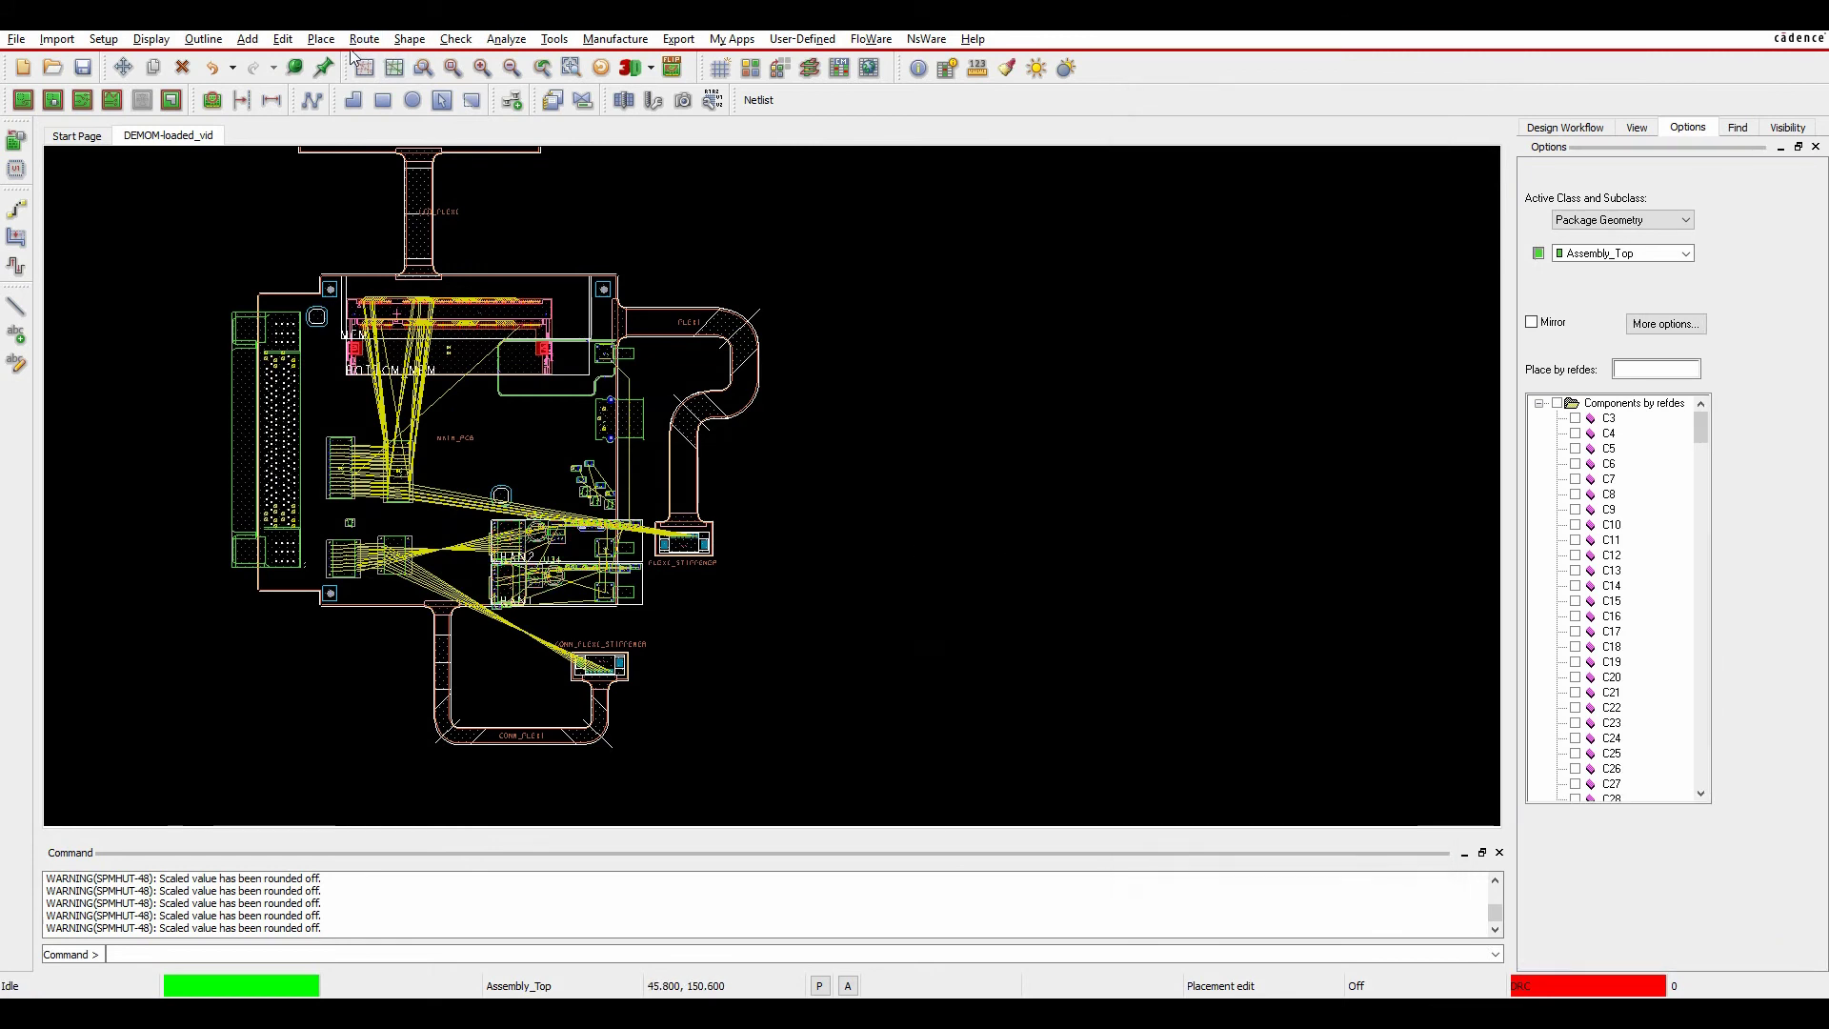
Open the Autoplace parameters, examine the algorithm, origin and weight settings, and close them without placing anything.
click(320, 39)
mouse_move(349, 155)
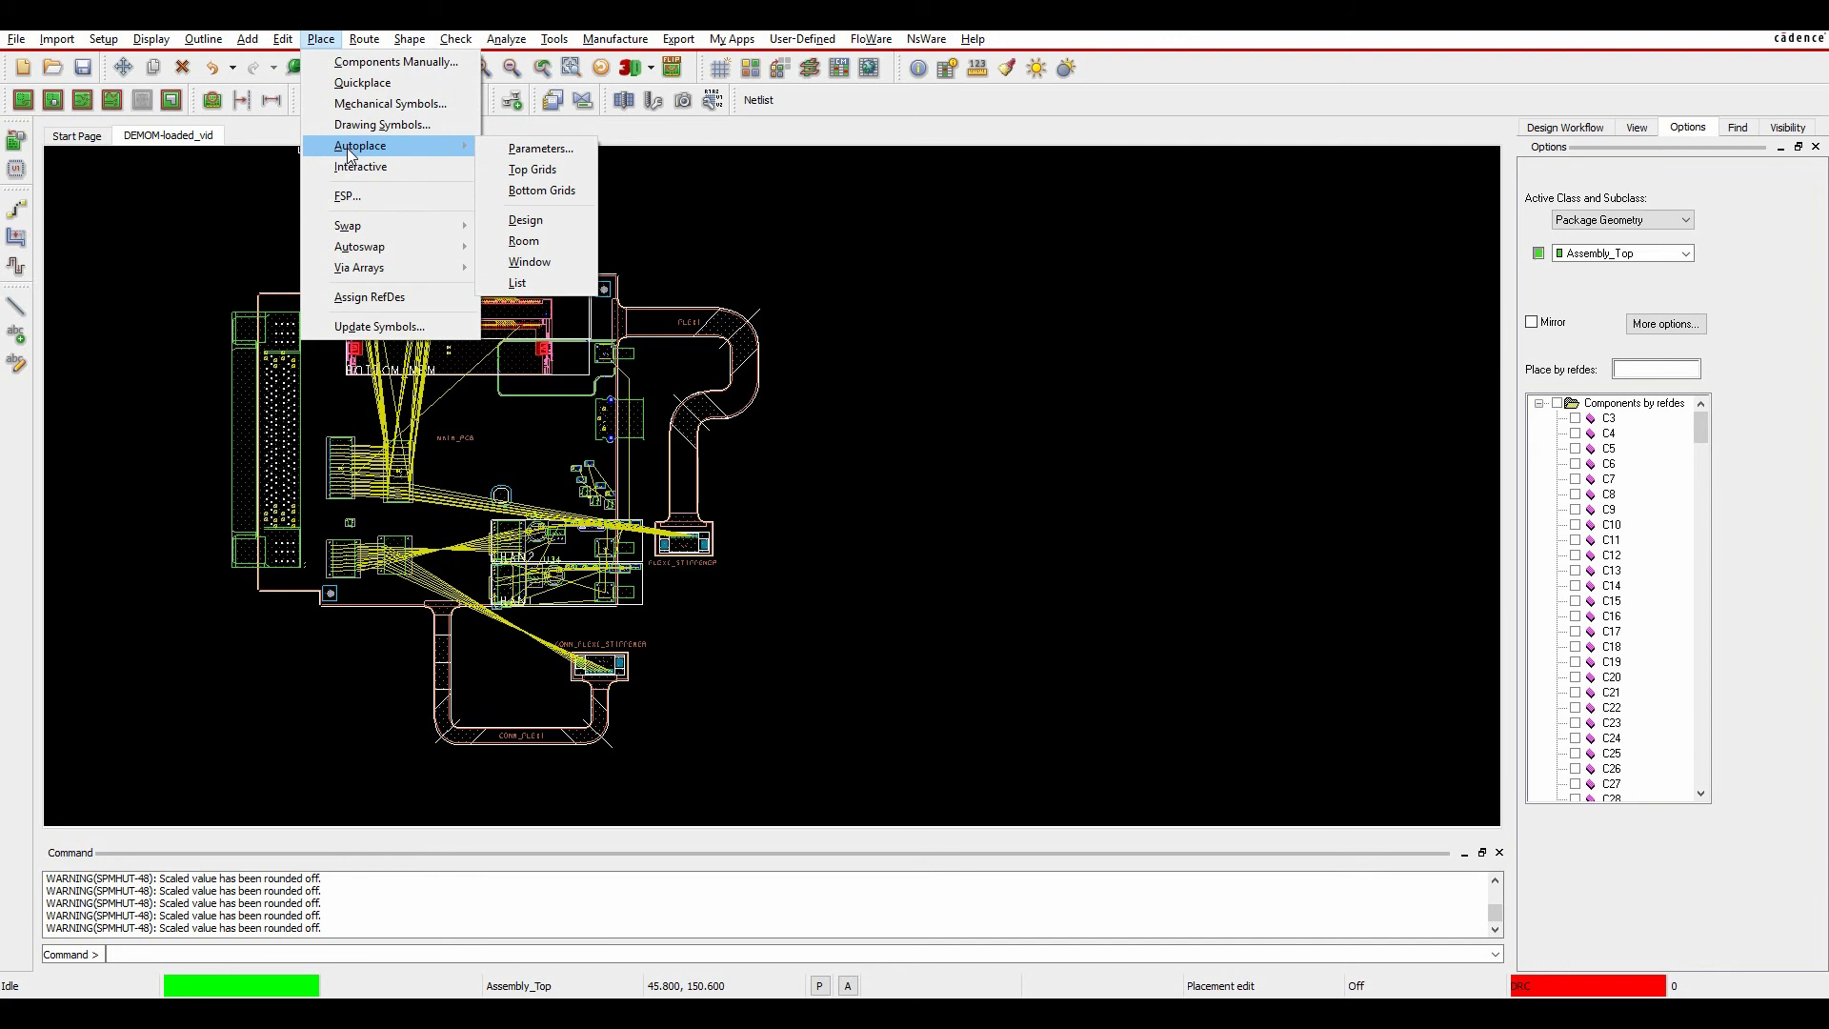
click(550, 152)
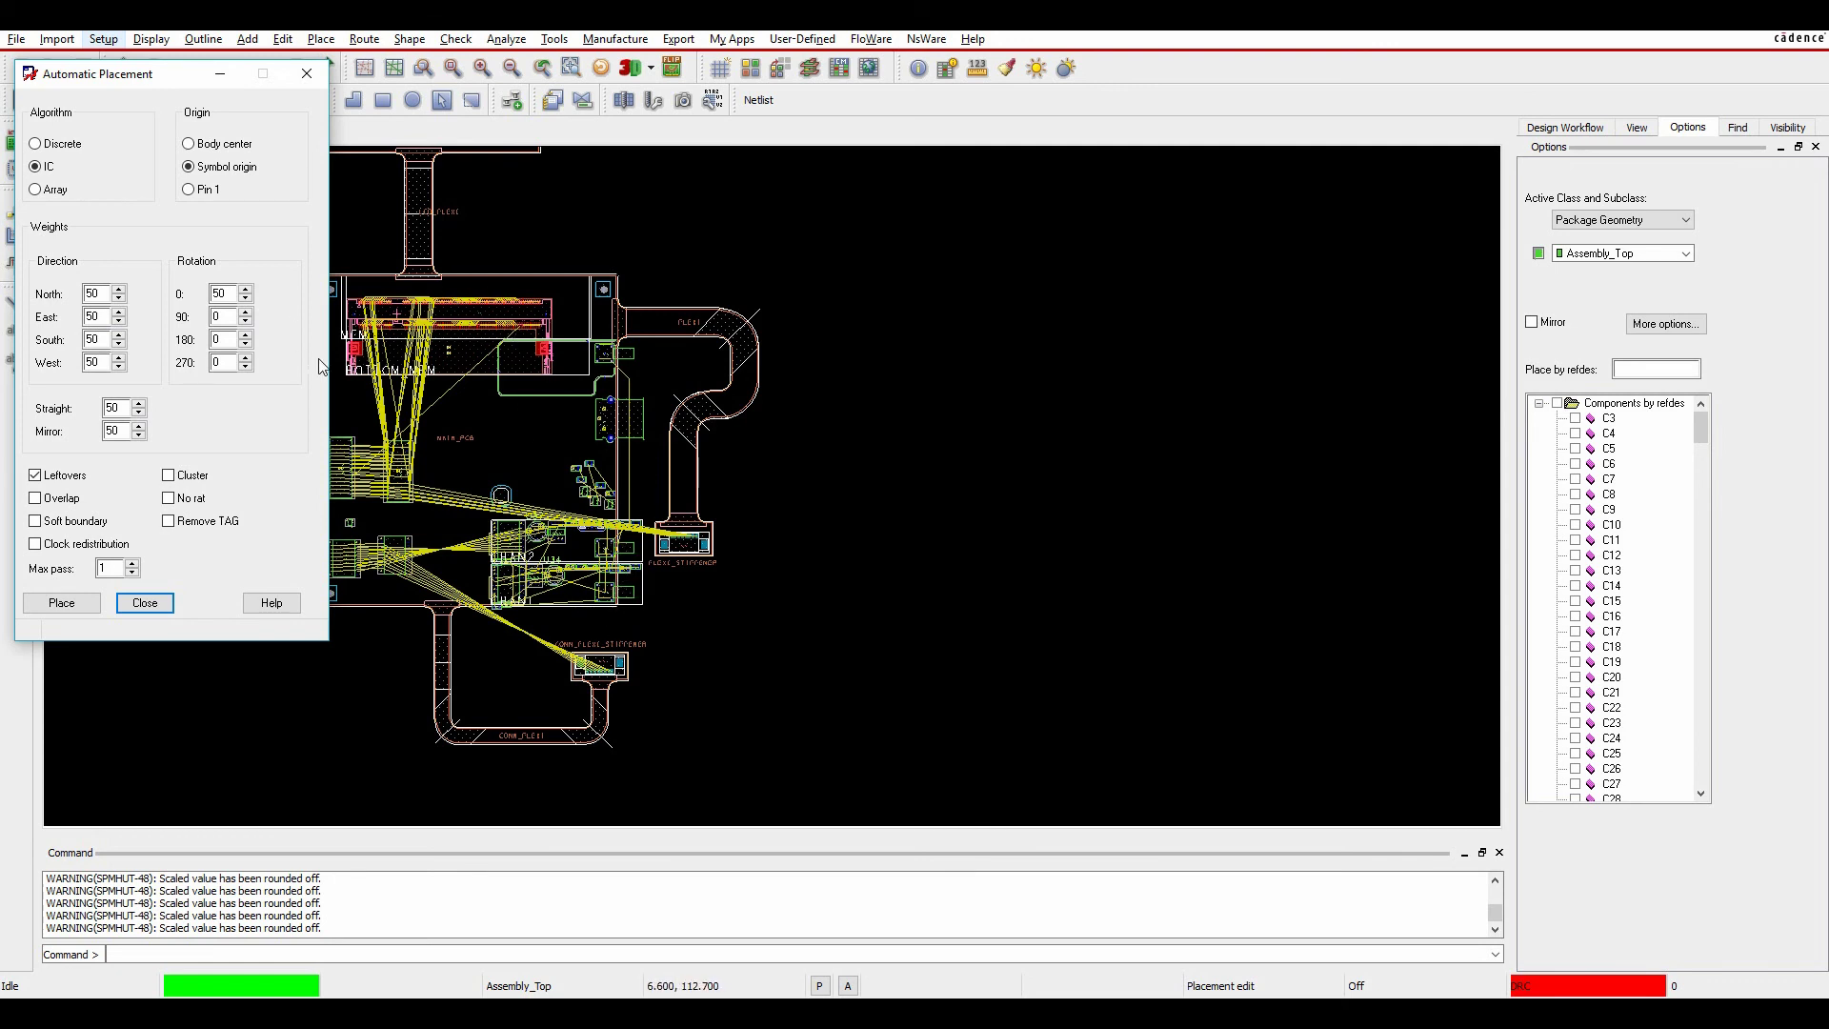
click(145, 603)
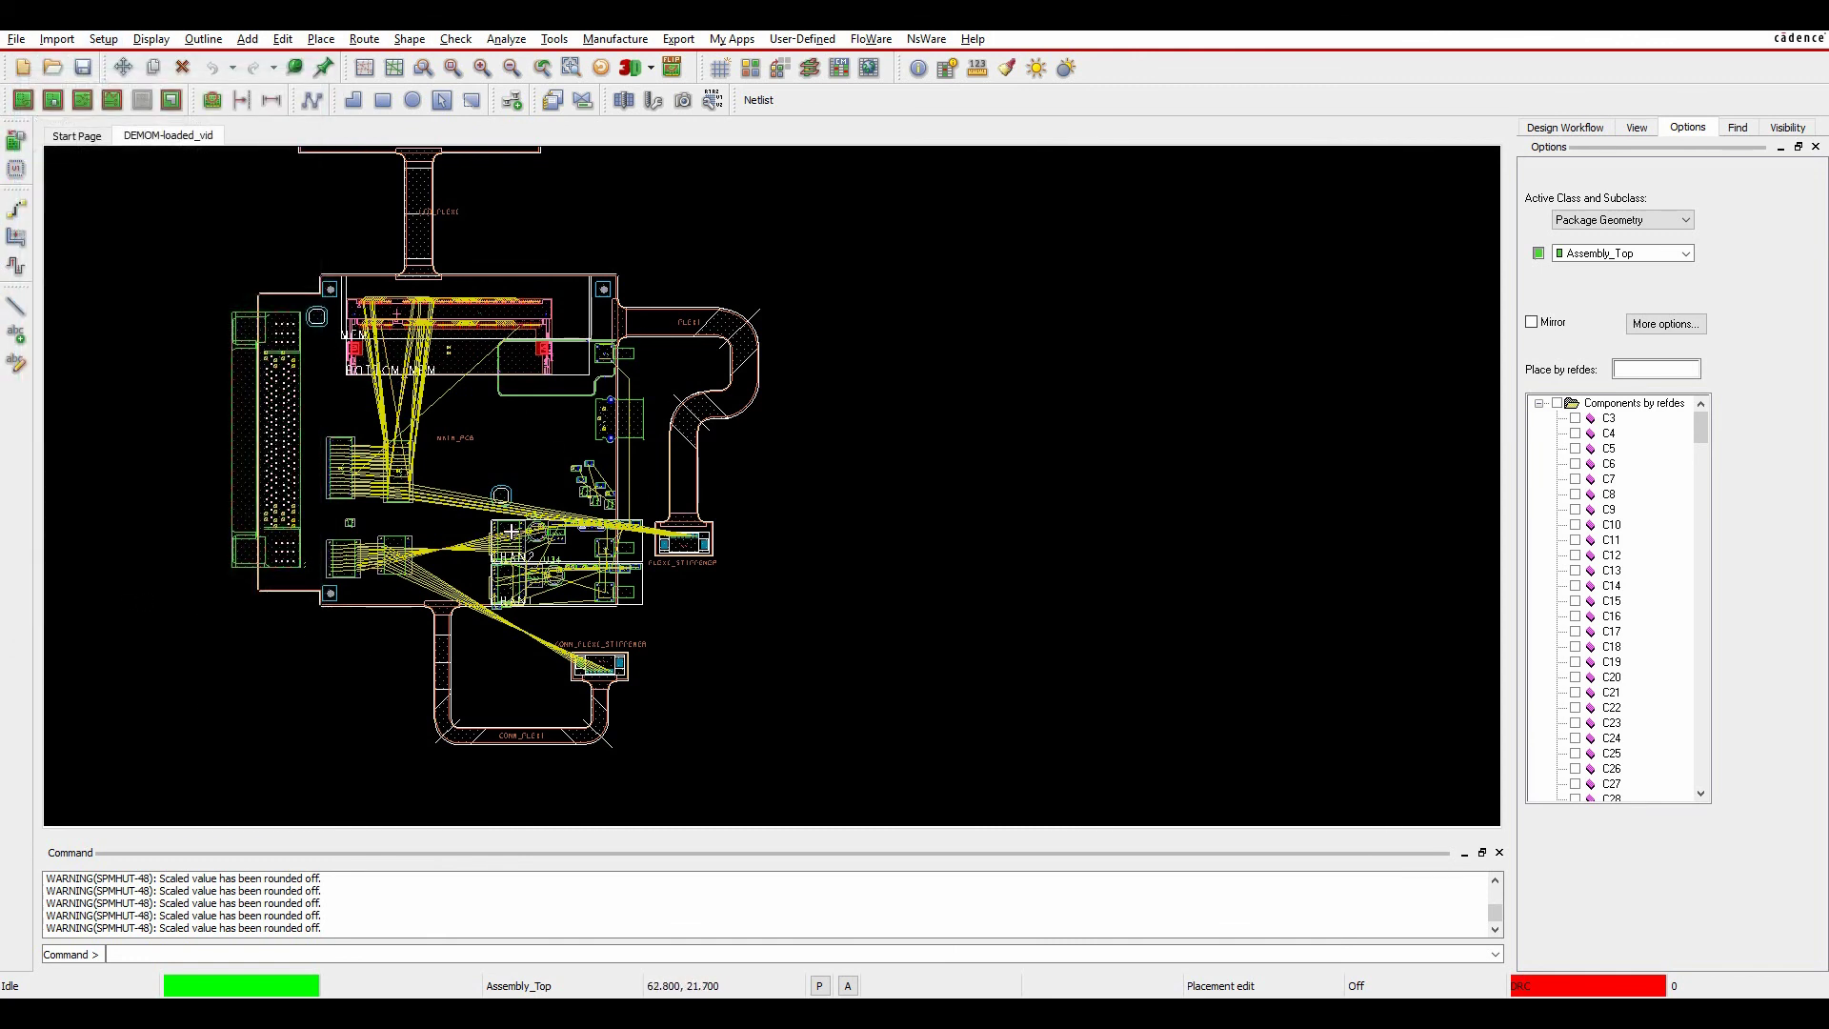